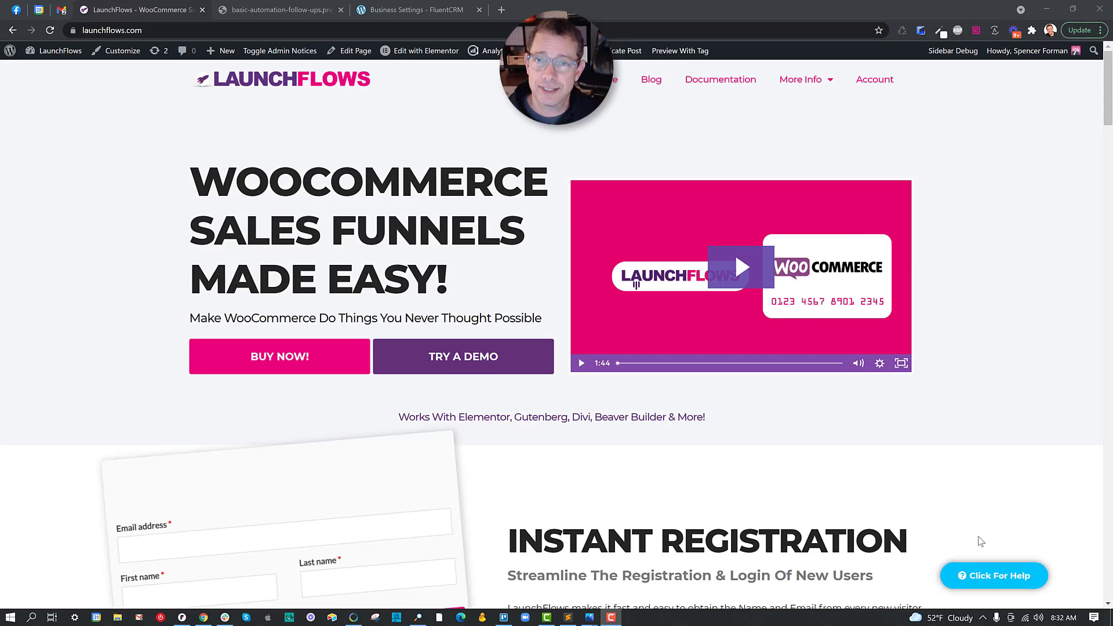
# Step: View the basic-automation-follow-ups flowchart image in its browser tab
pyautogui.click(279, 10)
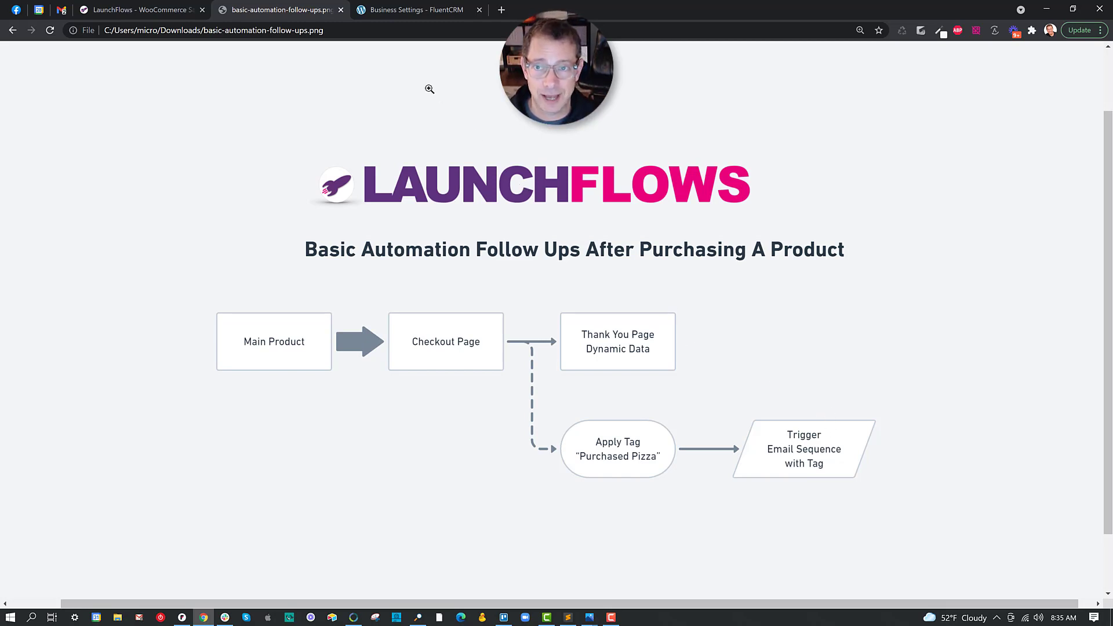
# Step: Return to FluentCRM and show its Dashboard totals for contacts, campaigns and tags
pyautogui.click(415, 11)
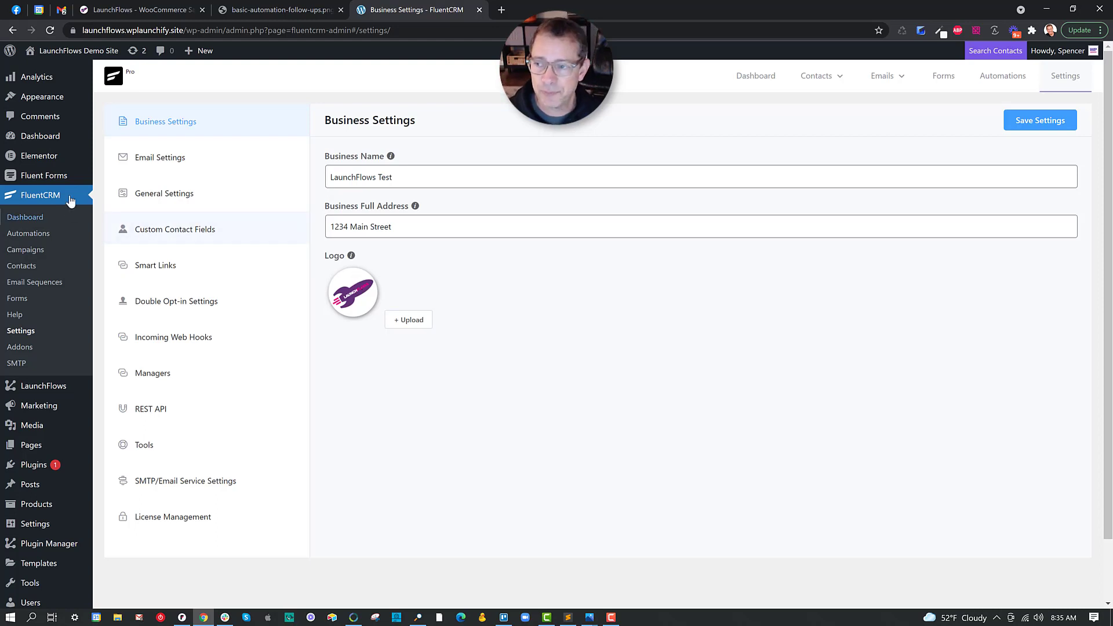
pyautogui.click(43, 216)
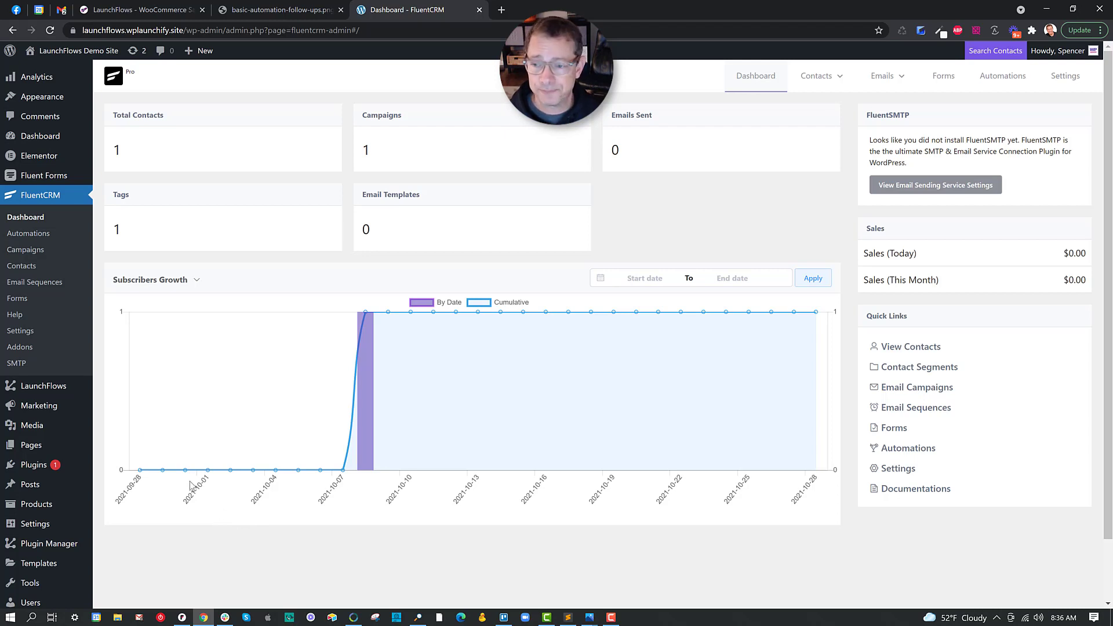
# Step: Show the FluentCRM Tags list with the empty Purchased Pizza tag
pyautogui.click(30, 271)
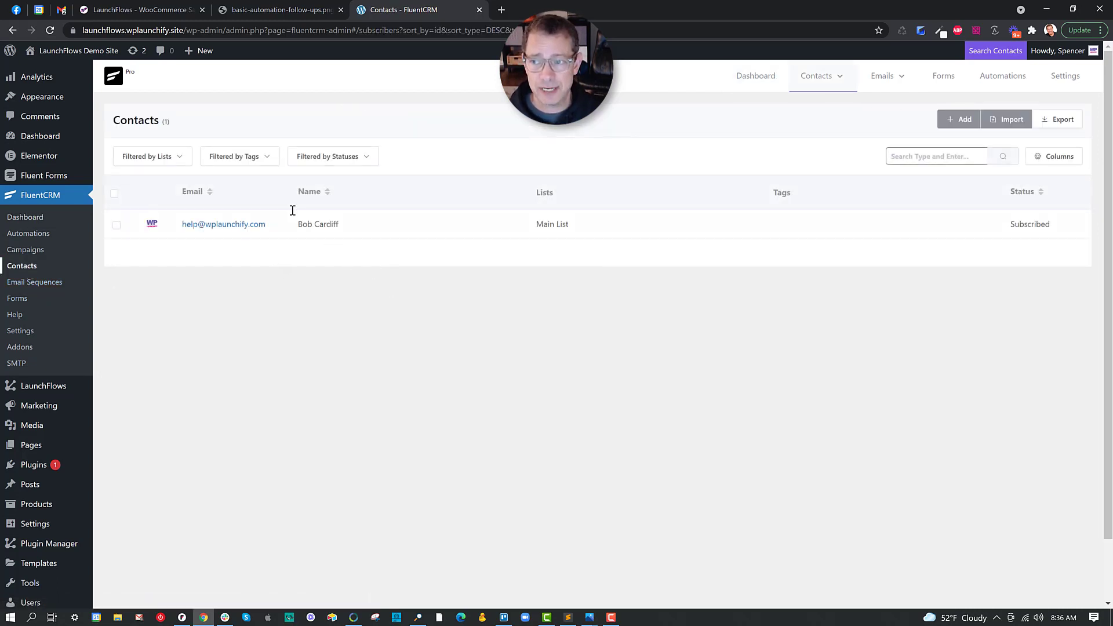
pyautogui.moveTo(818, 75)
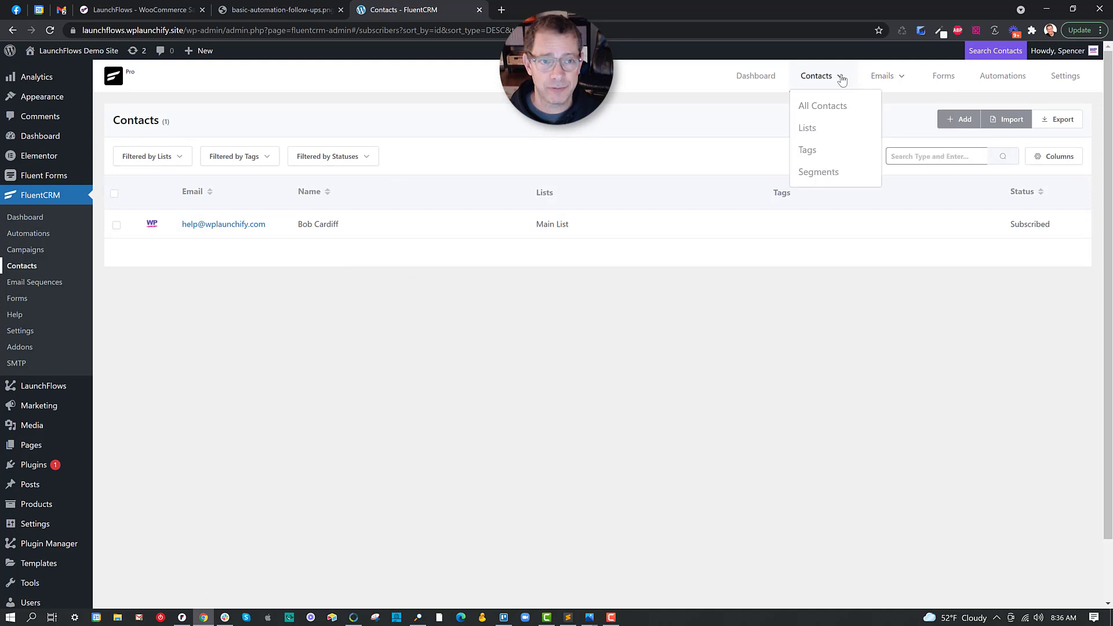
pyautogui.click(815, 150)
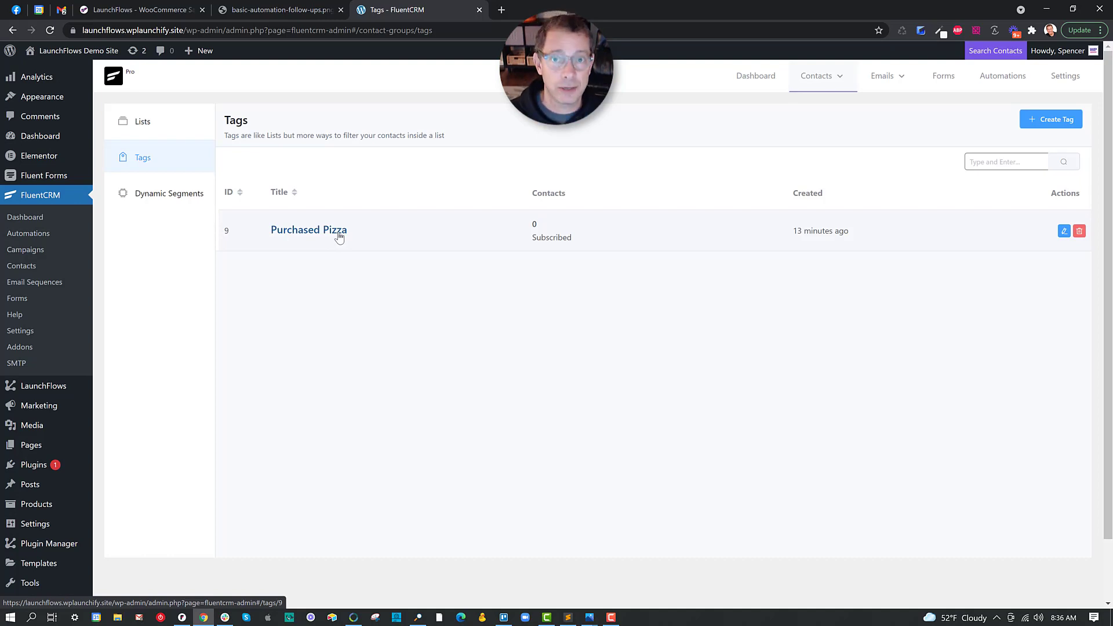
pyautogui.moveTo(37, 504)
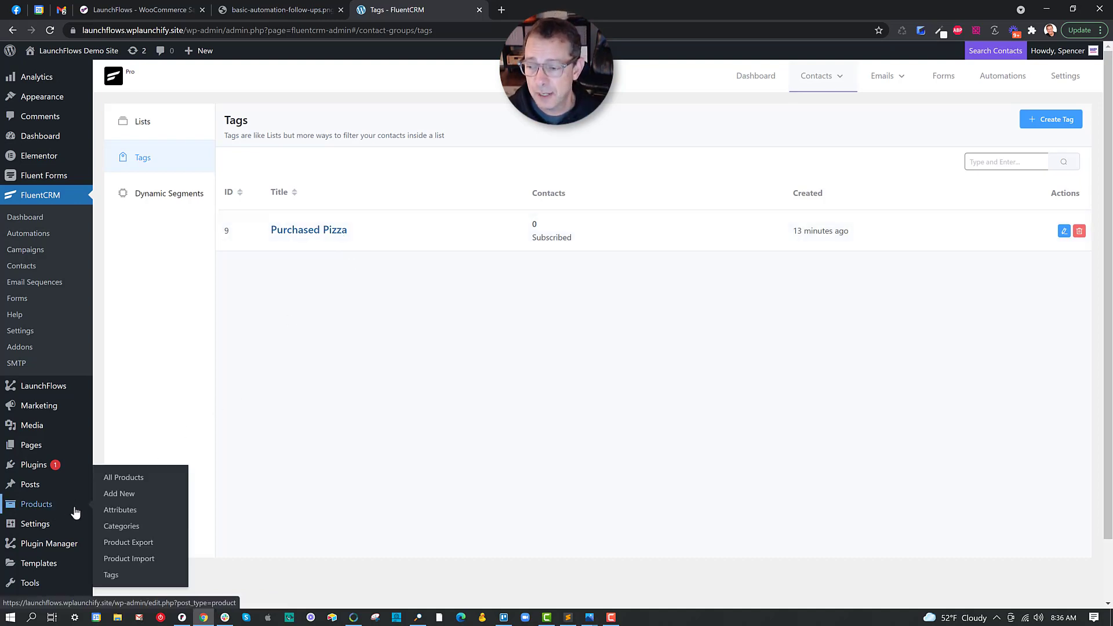
# Step: Edit A Slice Of Pizza and highlight its WP Fusion apply-tags-when-purchased setting (Purchased Pizza)
pyautogui.click(128, 480)
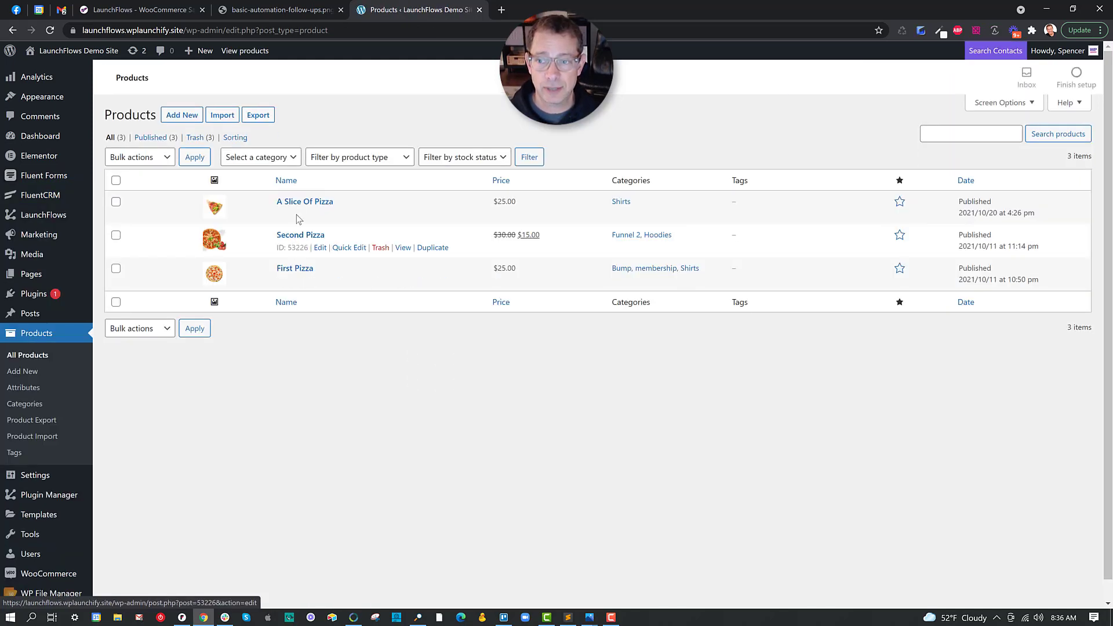
pyautogui.click(296, 204)
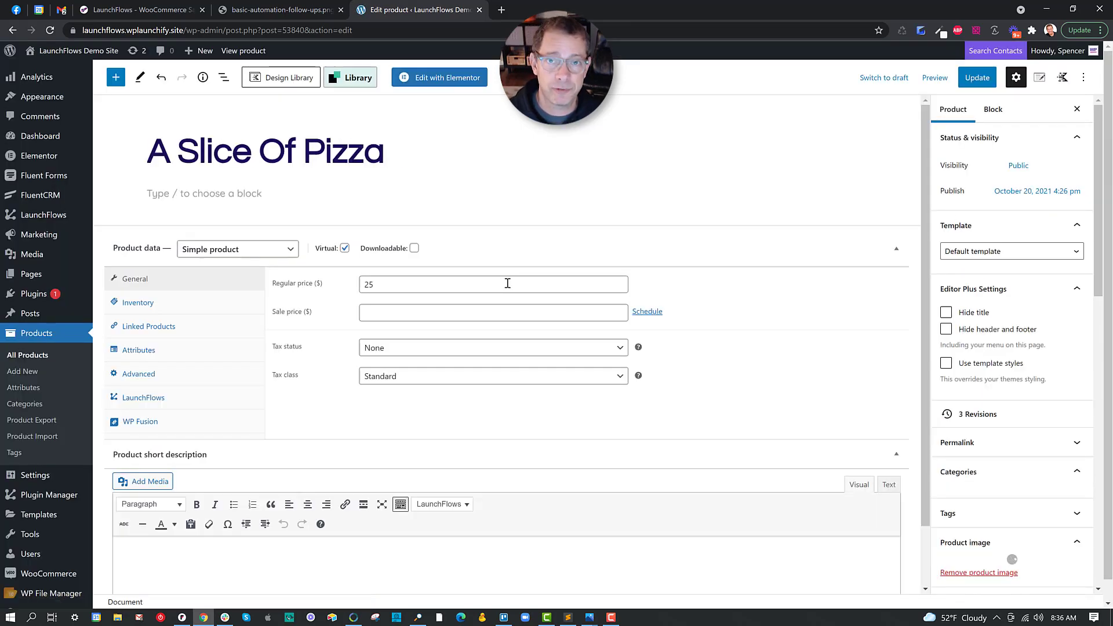
pyautogui.click(169, 423)
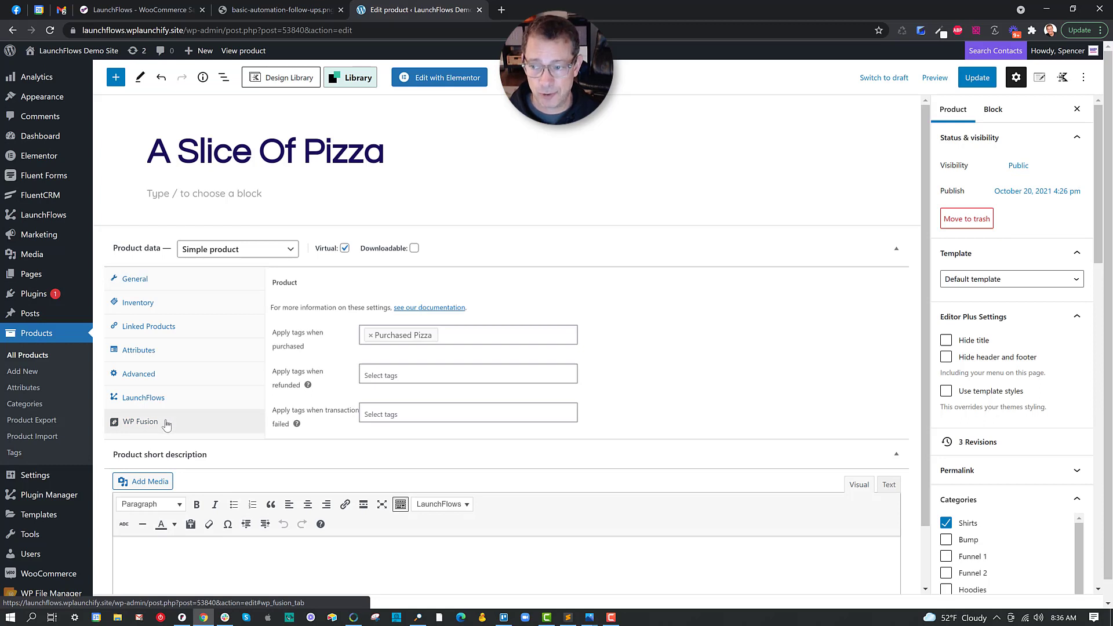
pyautogui.moveTo(303, 348); pyautogui.dragTo(276, 339)
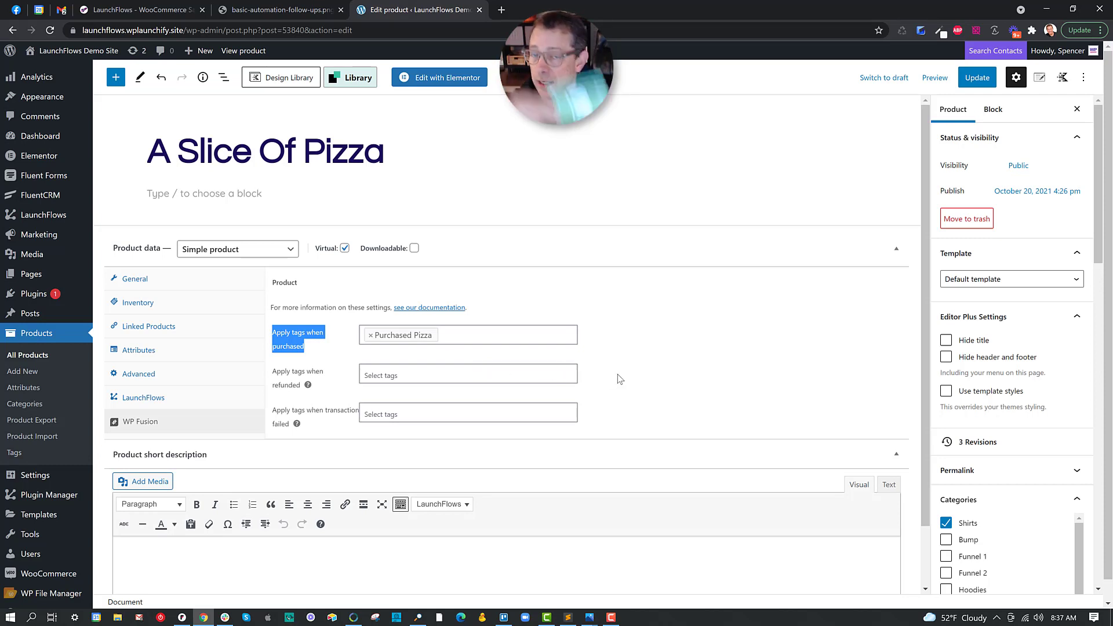
# Step: Show the product's LaunchFlows settings: Checkout as next step, Thank You after checkout
pyautogui.click(156, 397)
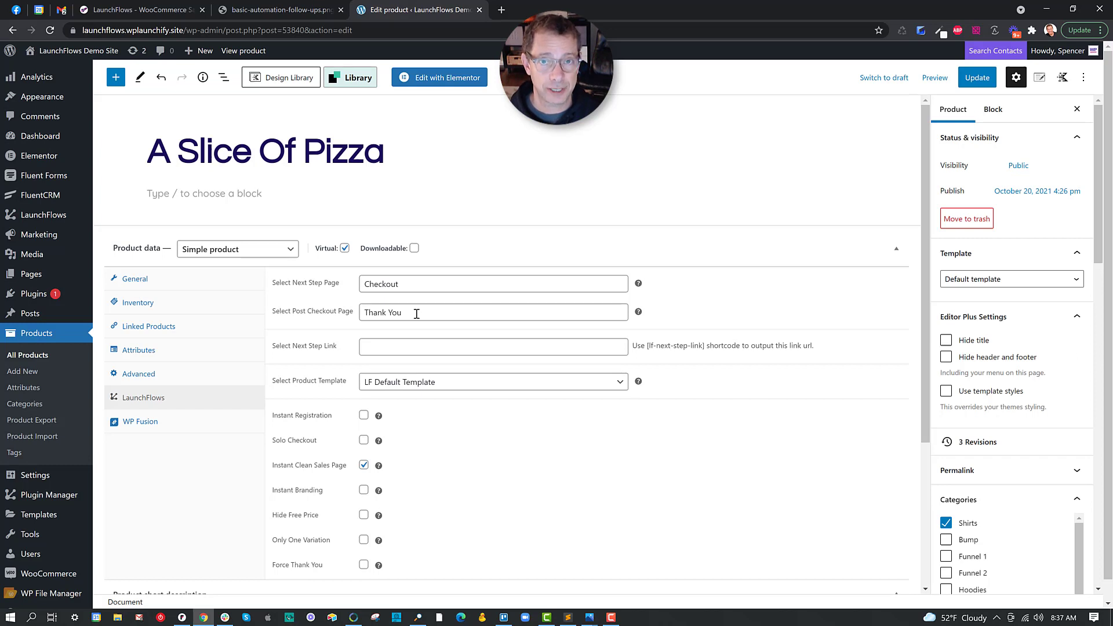
pyautogui.moveTo(31, 274)
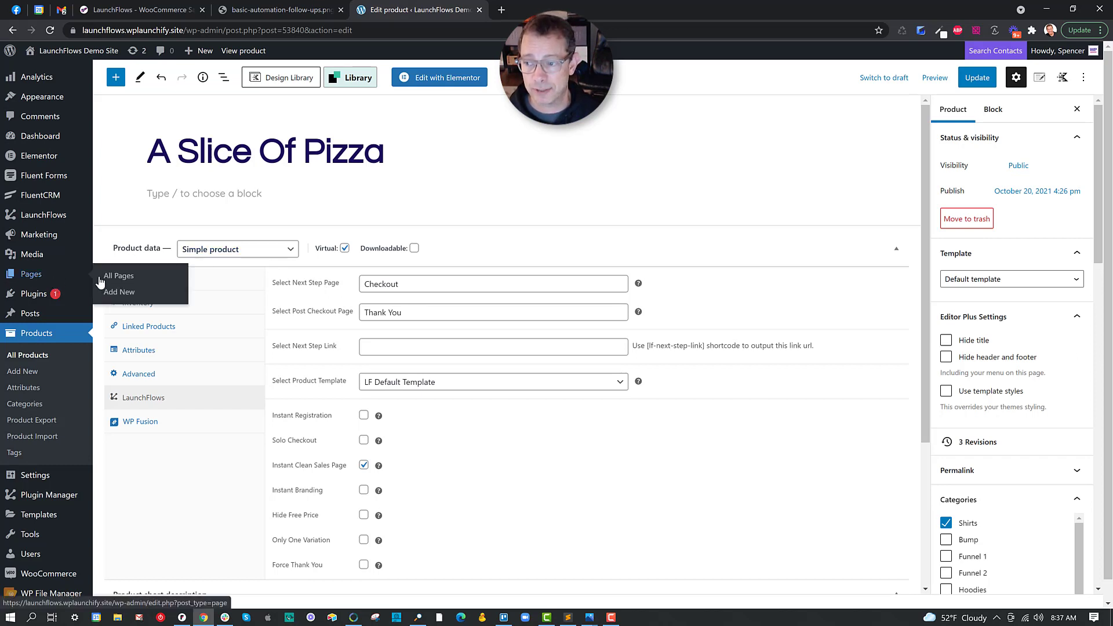
# Step: Leave the product editor and edit the Thank You page, selecting its LaunchFlows order-details section
pyautogui.click(118, 276)
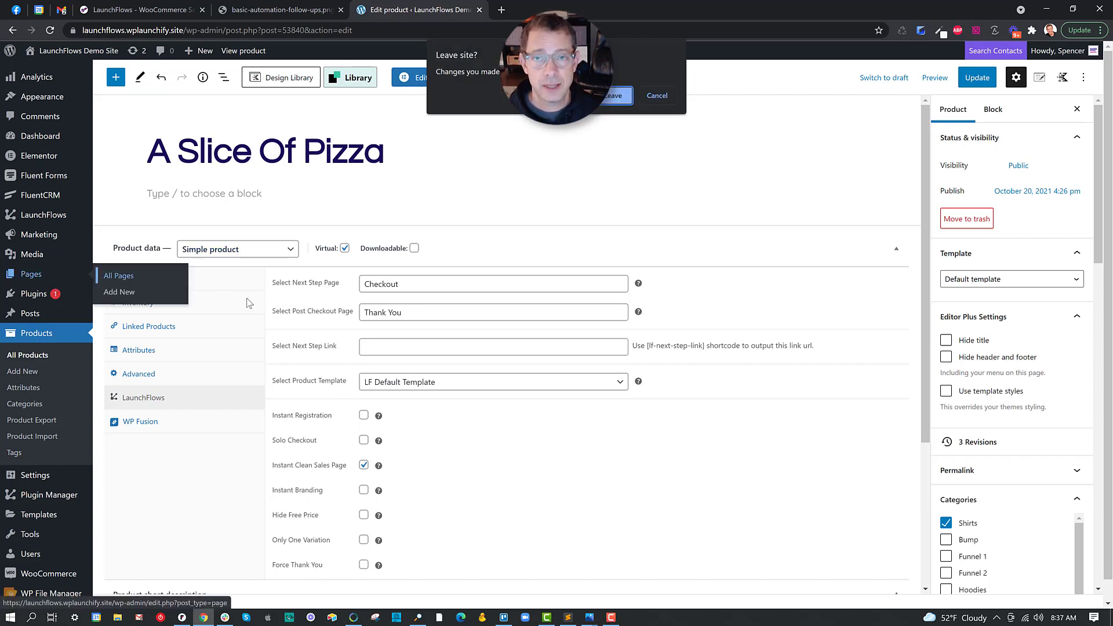
pyautogui.click(615, 98)
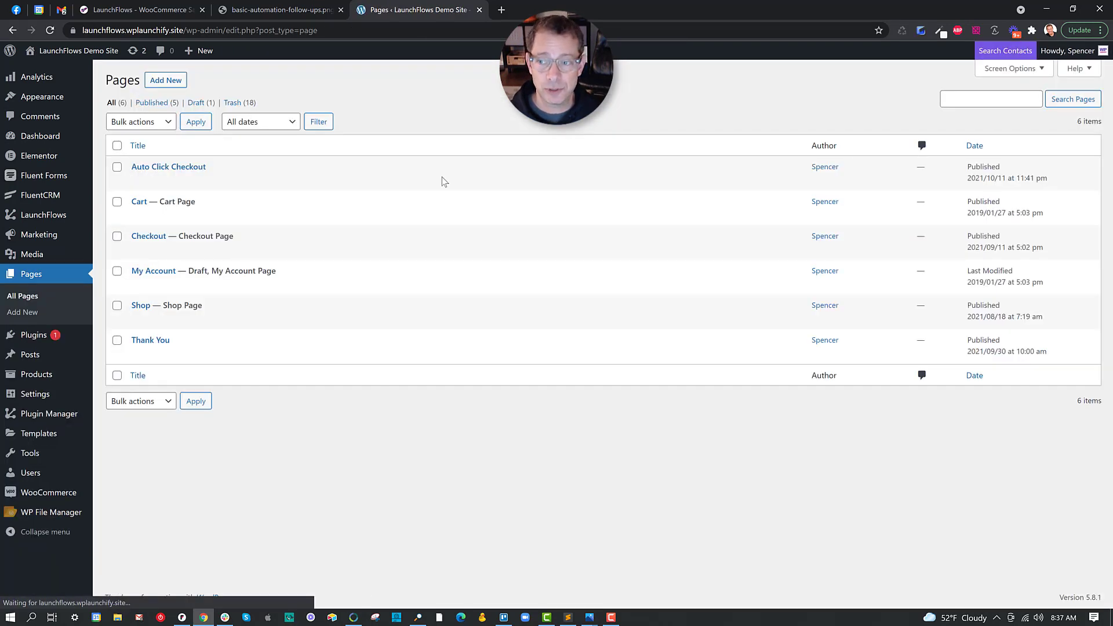
pyautogui.click(138, 355)
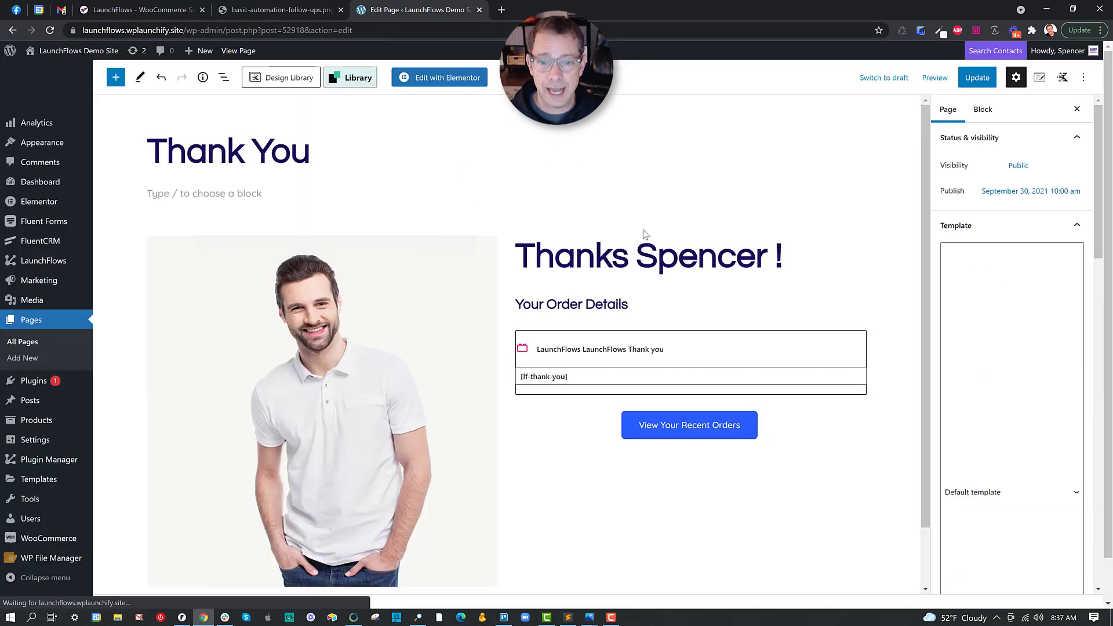
pyautogui.click(635, 344)
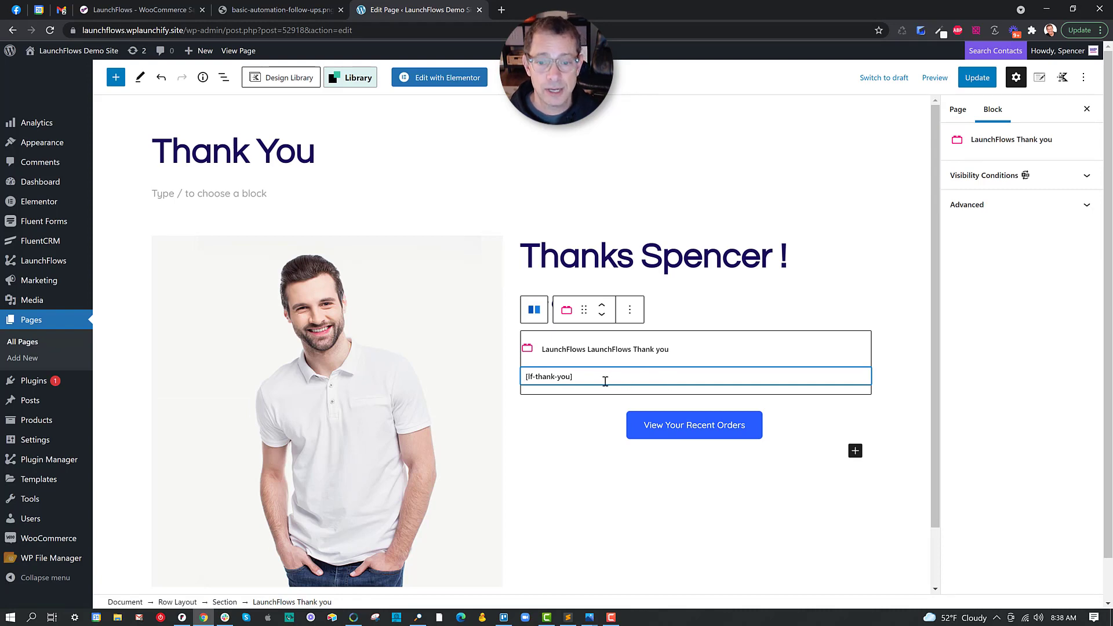
pyautogui.click(855, 455)
pyautogui.write('/')
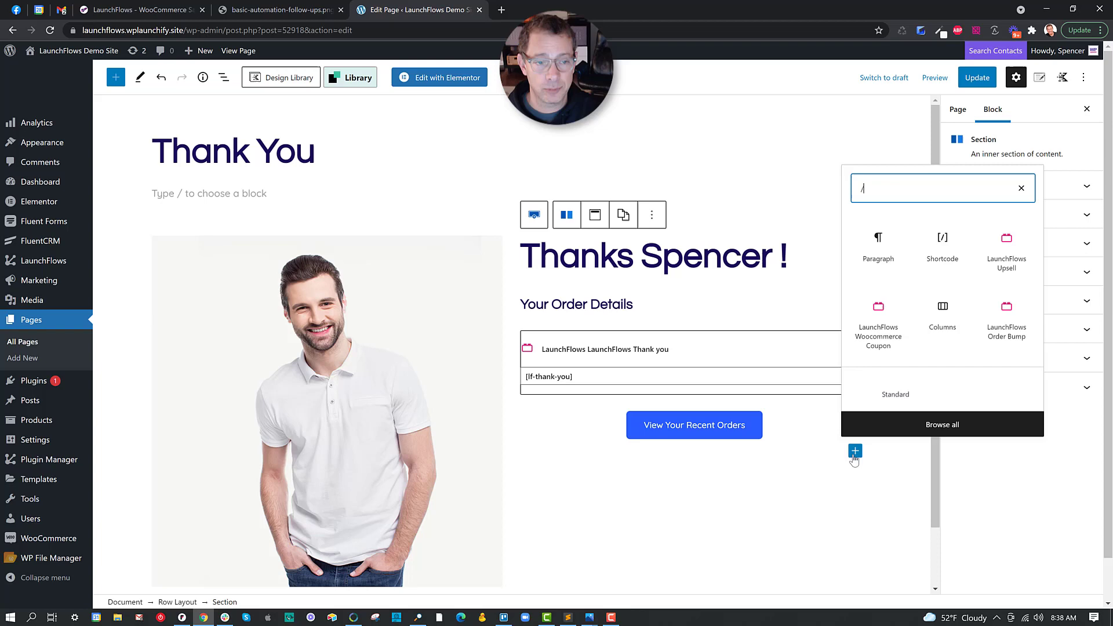
pyautogui.write('thank')
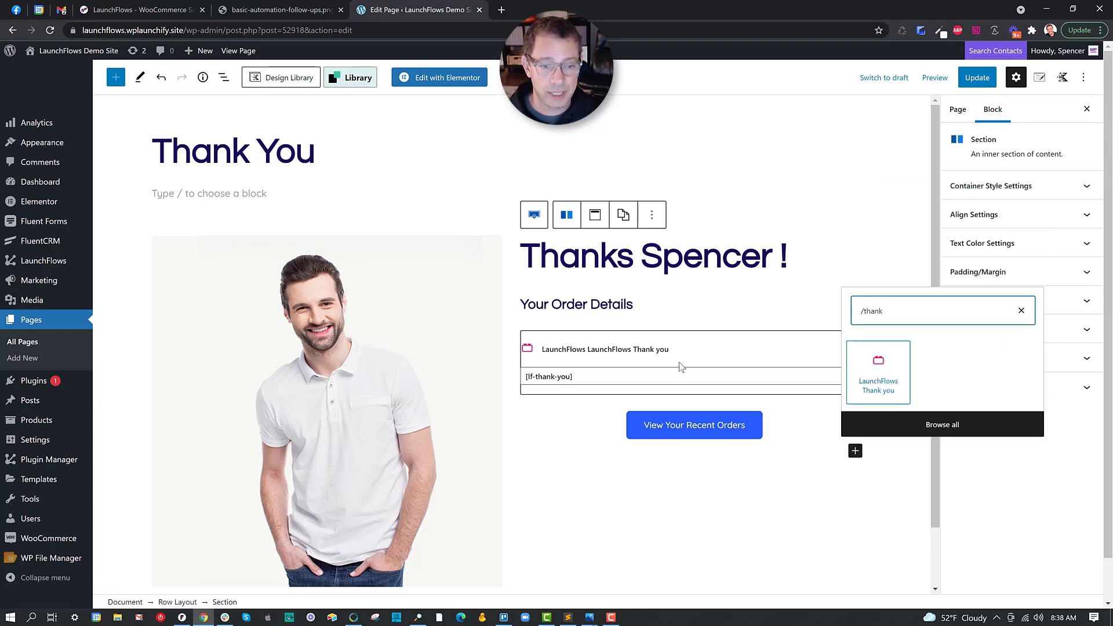
pyautogui.click(1022, 311)
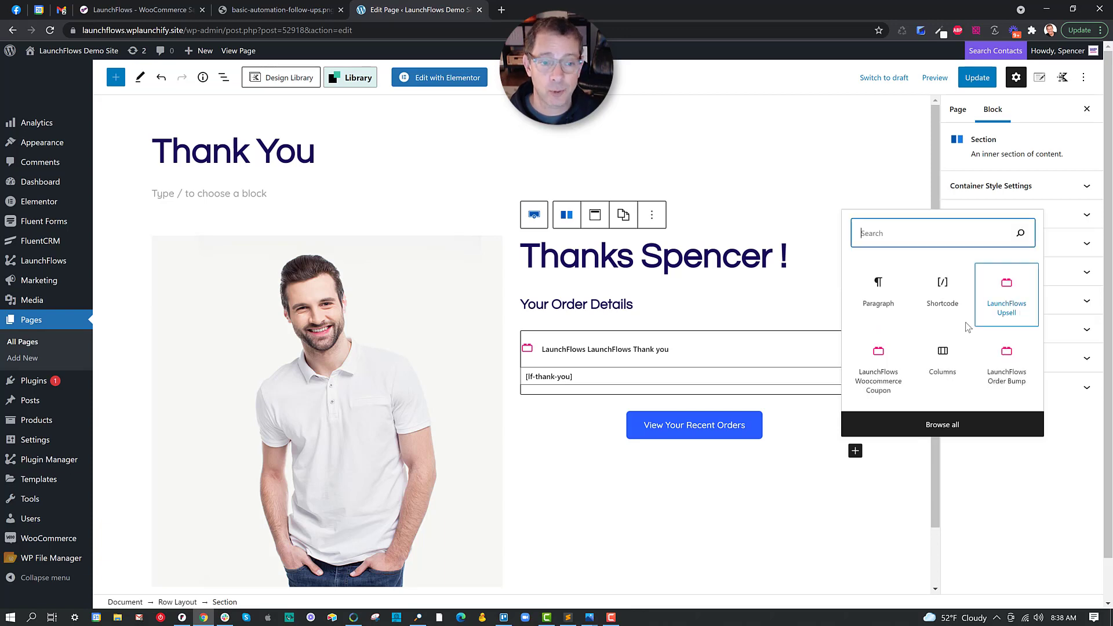
pyautogui.click(796, 311)
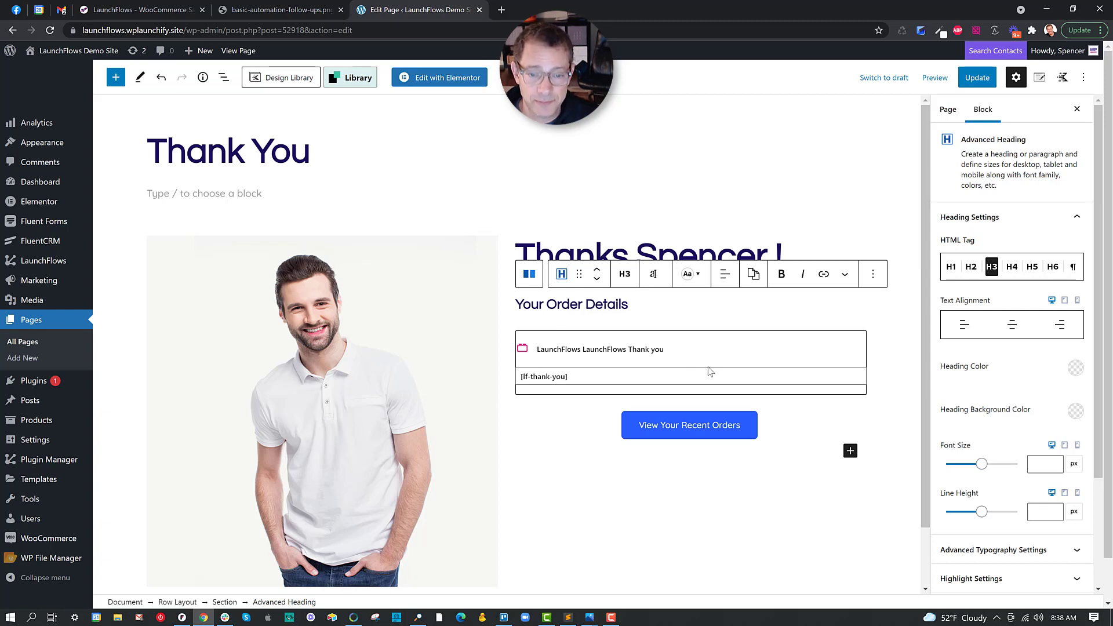
# Step: Review the thanks heading with the name Spencer and the order blocks on the Thank You page
pyautogui.click(693, 202)
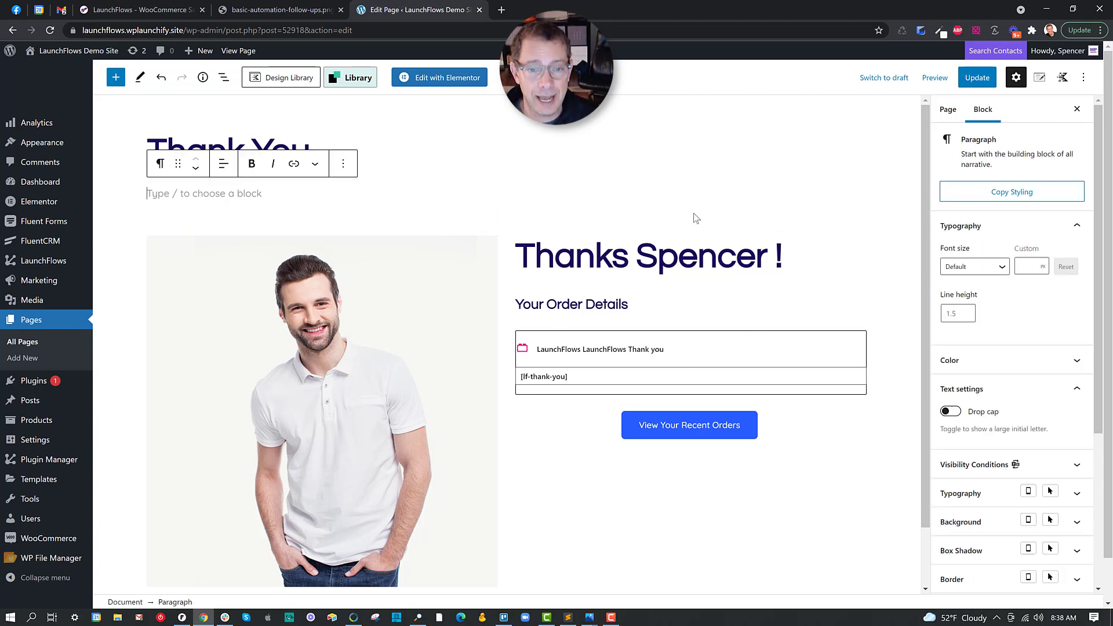
pyautogui.doubleClick(699, 253)
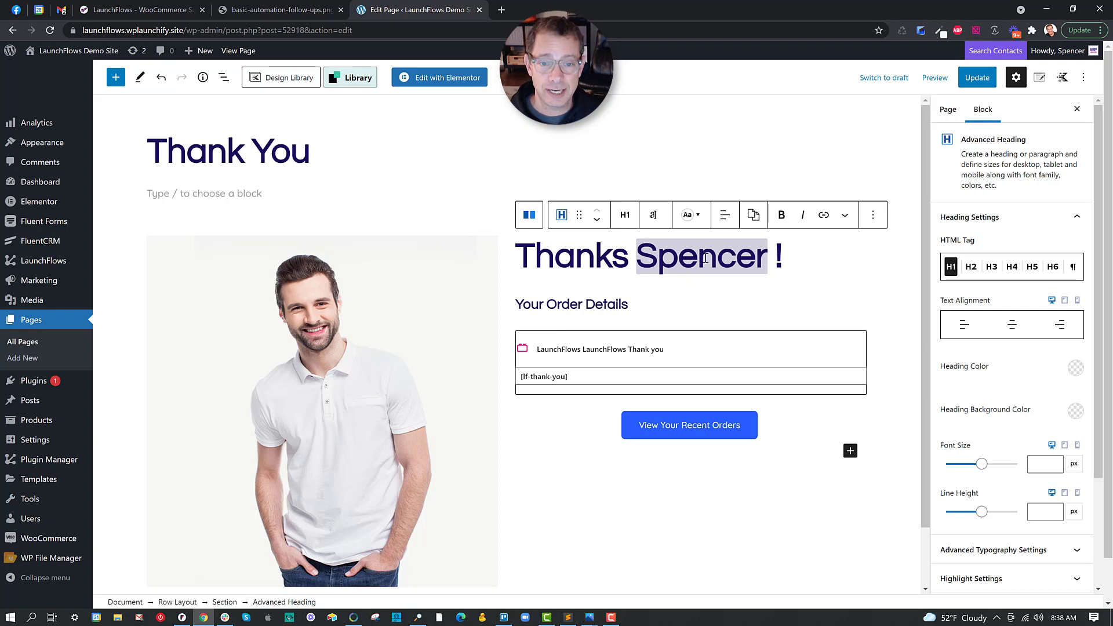
pyautogui.moveTo(642, 257); pyautogui.dragTo(769, 255)
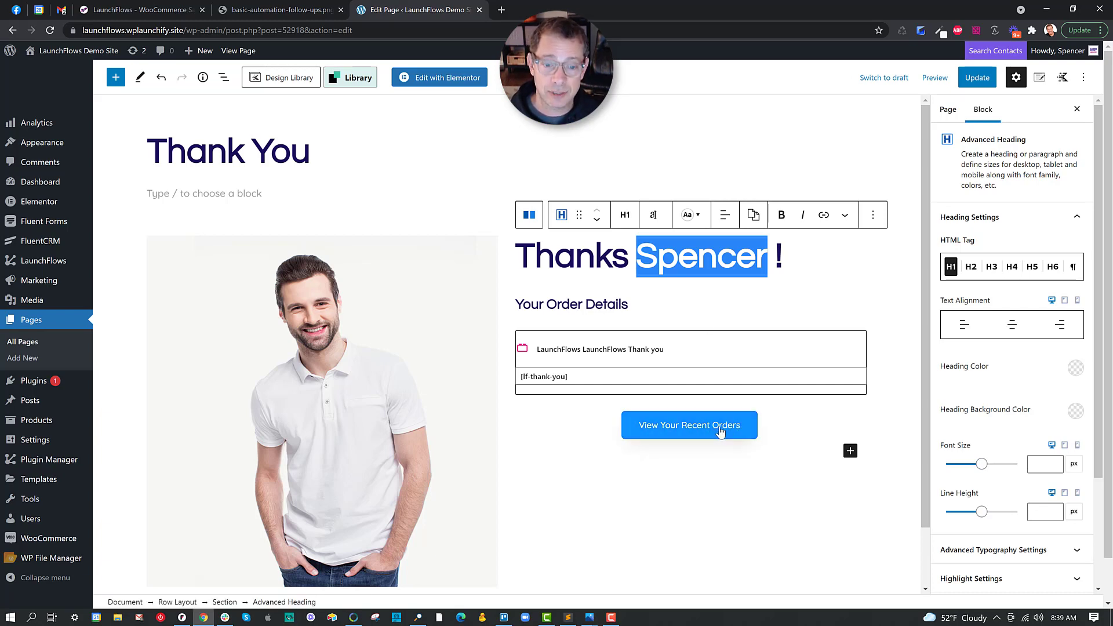
pyautogui.click(790, 430)
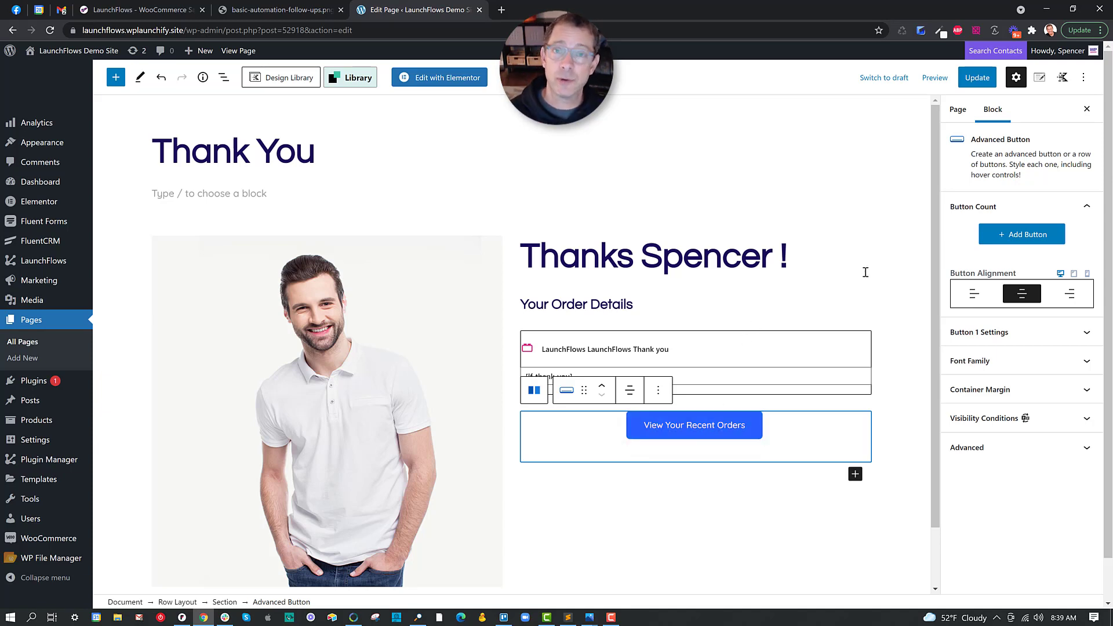
pyautogui.click(857, 304)
pyautogui.click(656, 362)
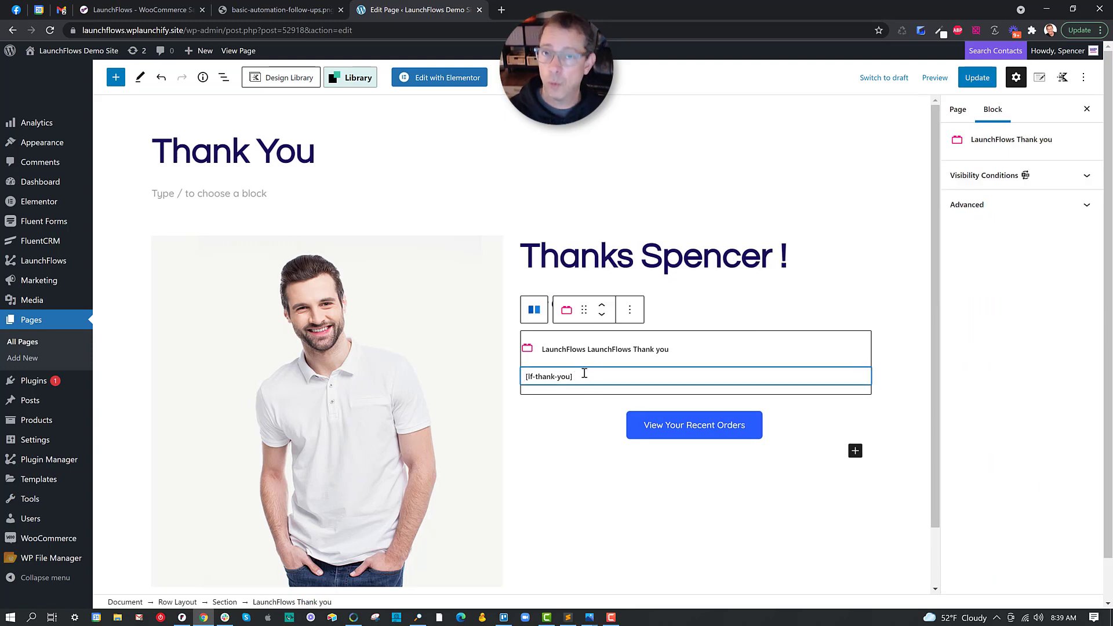
pyautogui.doubleClick(709, 259)
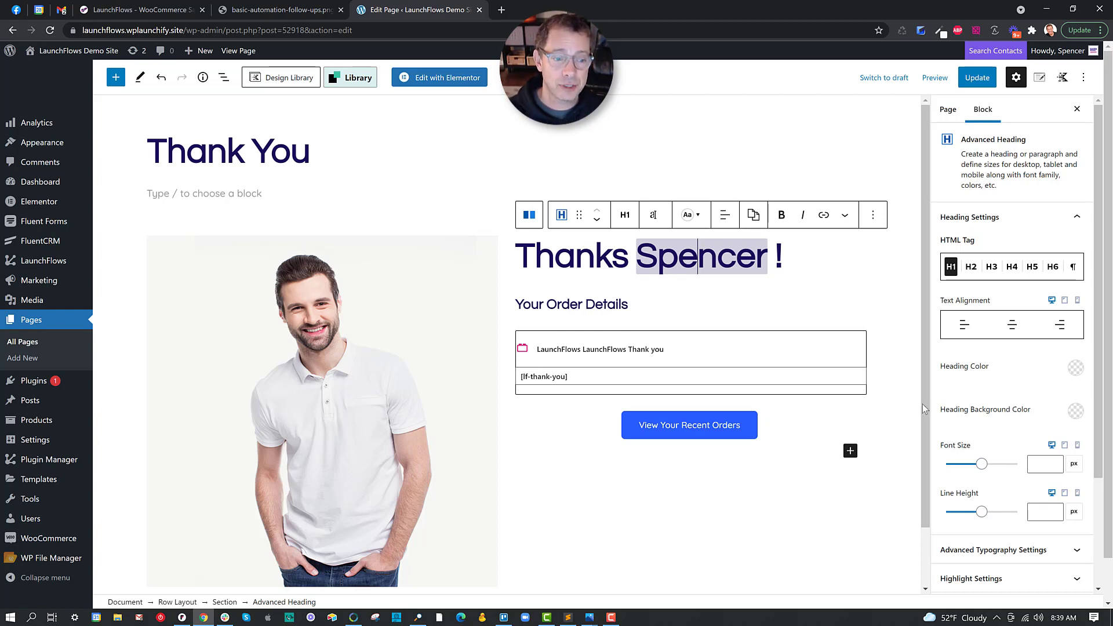
pyautogui.scroll(-2, 978, 400)
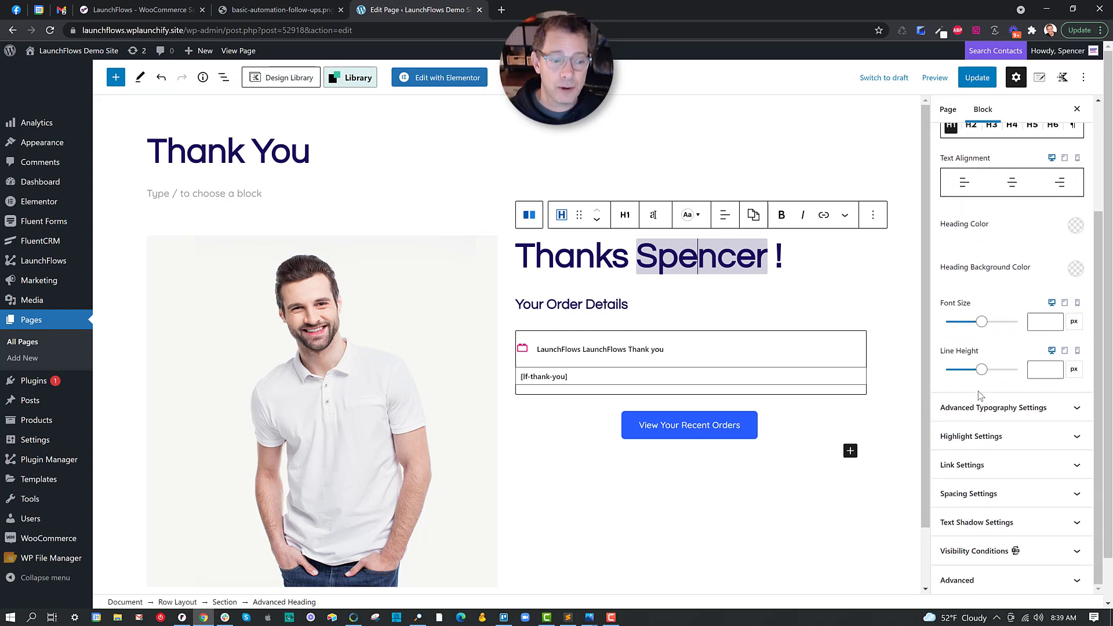
# Step: Select the View Your Recent Orders button and expand its Visibility Conditions
pyautogui.click(781, 423)
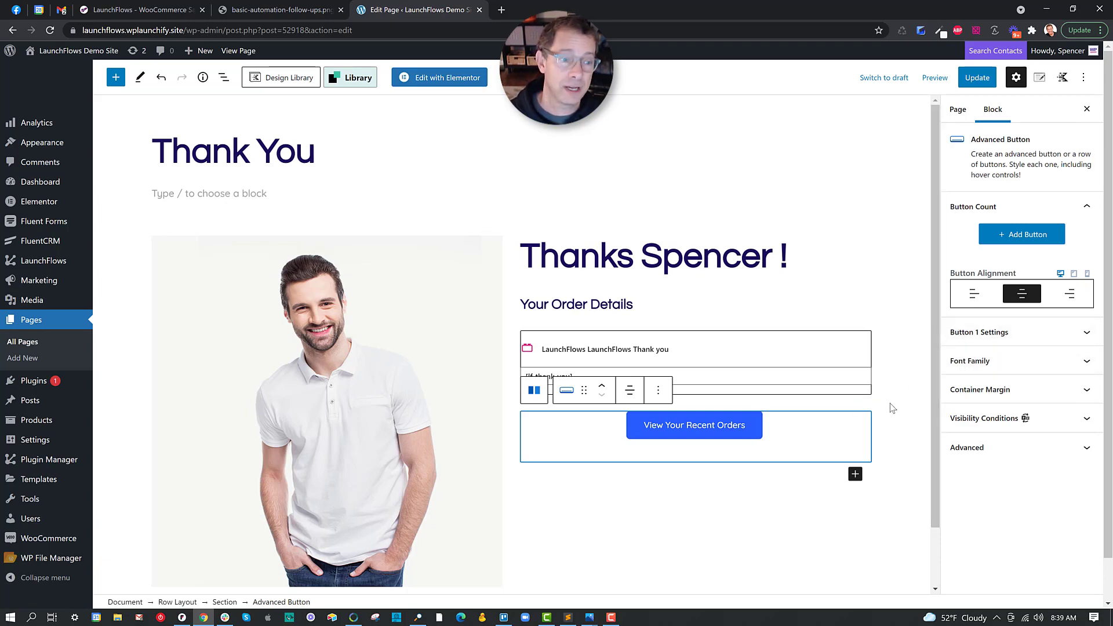
pyautogui.click(997, 421)
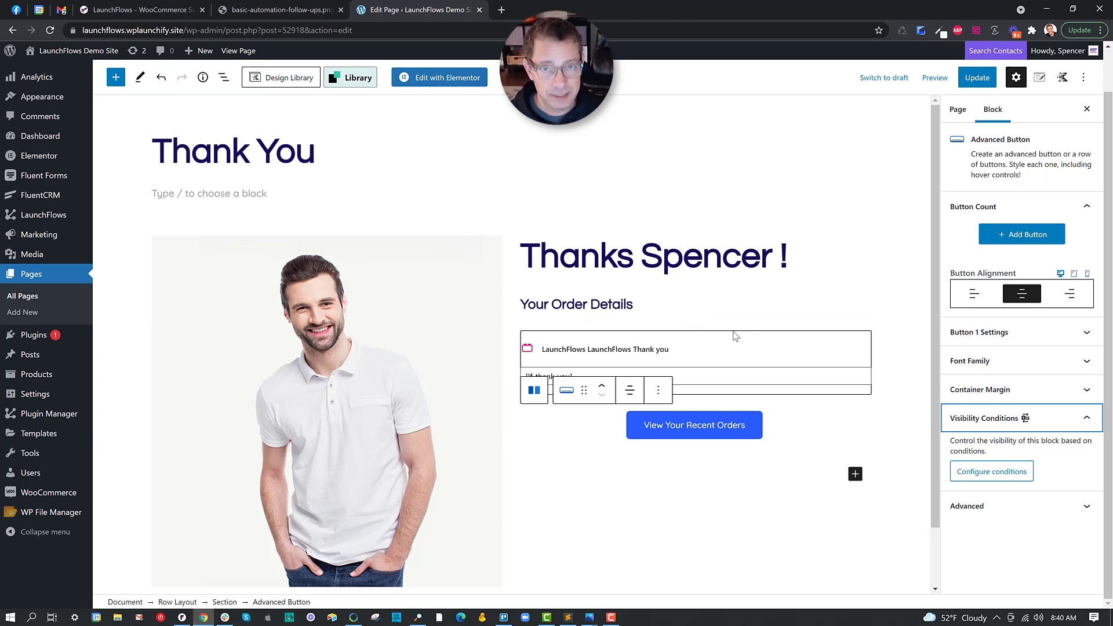
# Step: Leave the page editor for the FluentCRM Dashboard, confirming the leave-site prompt
pyautogui.click(44, 195)
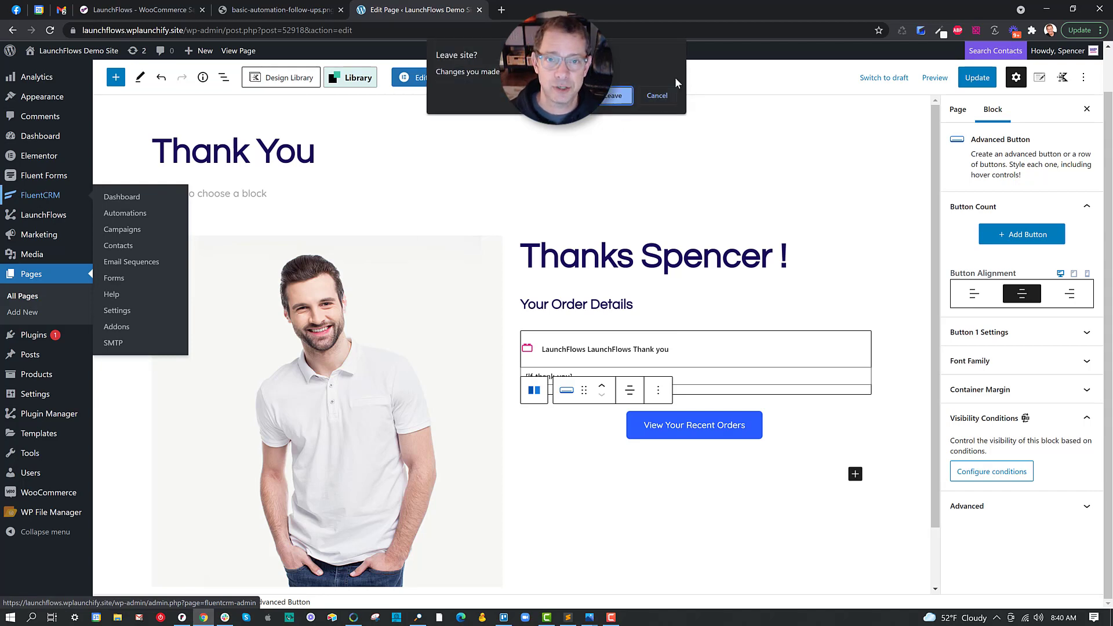
pyautogui.click(614, 95)
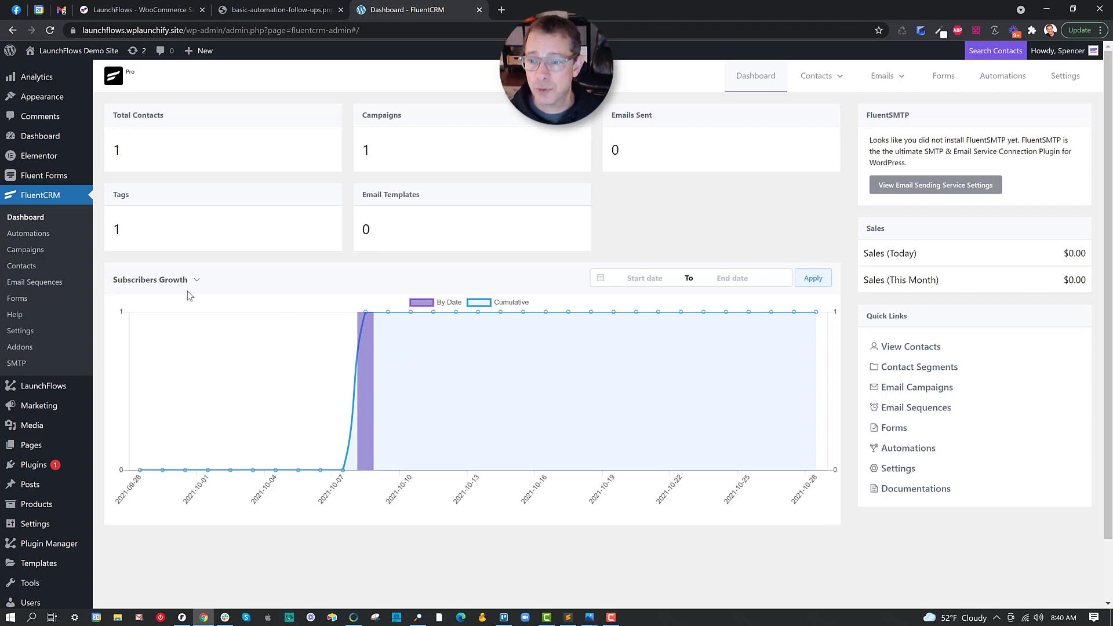
# Step: Create a first email sequence titled New Pizza Buyers in FluentCRM Email Sequences
pyautogui.click(39, 289)
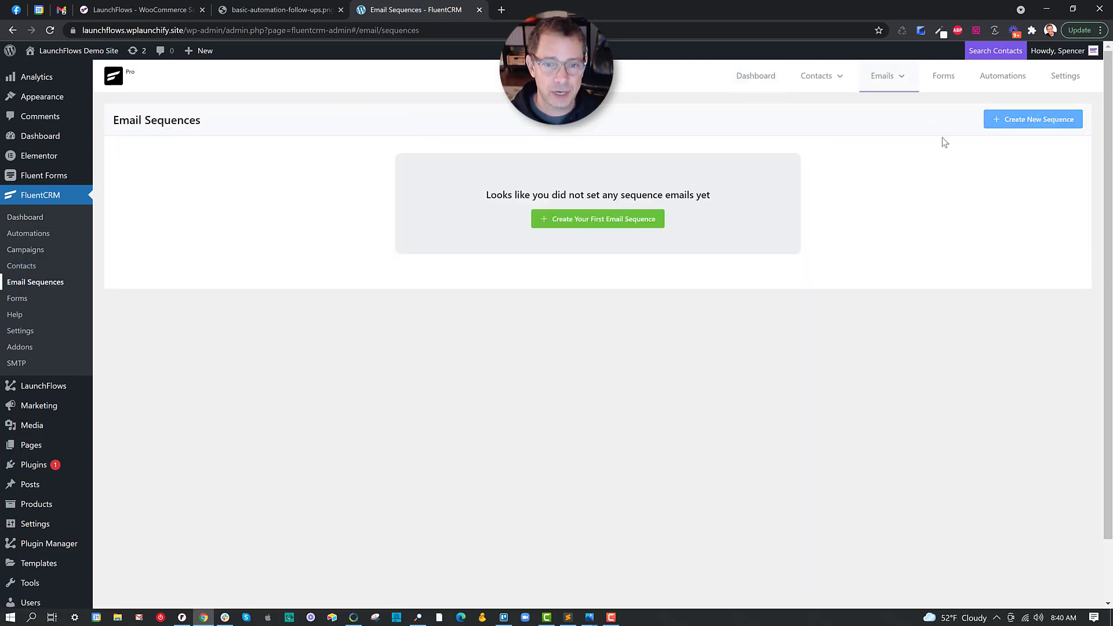
pyautogui.click(630, 221)
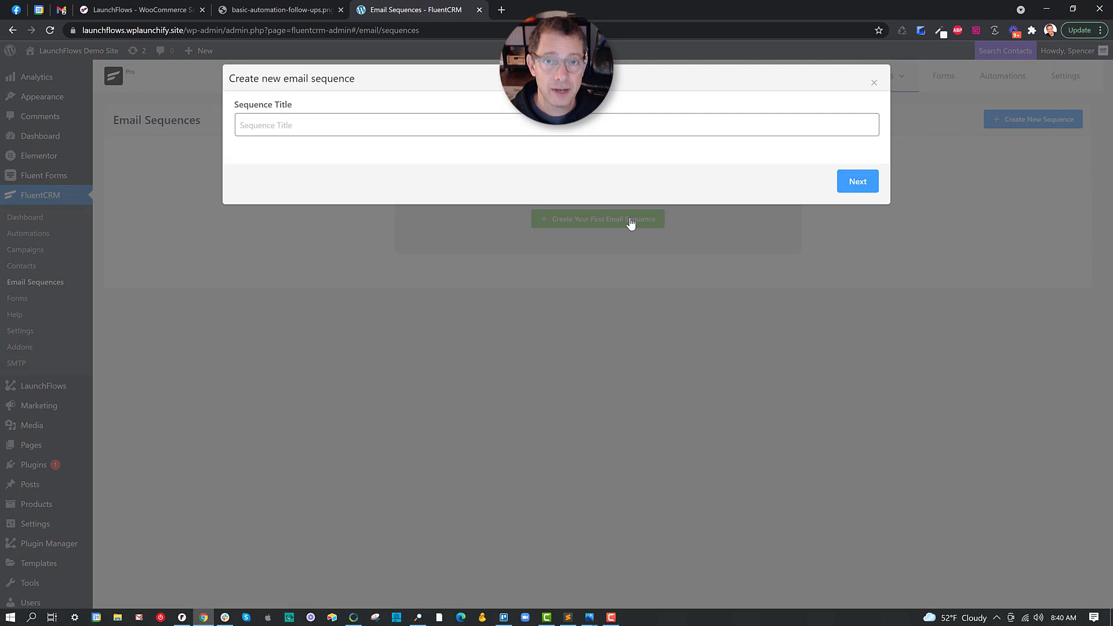
pyautogui.click(567, 128)
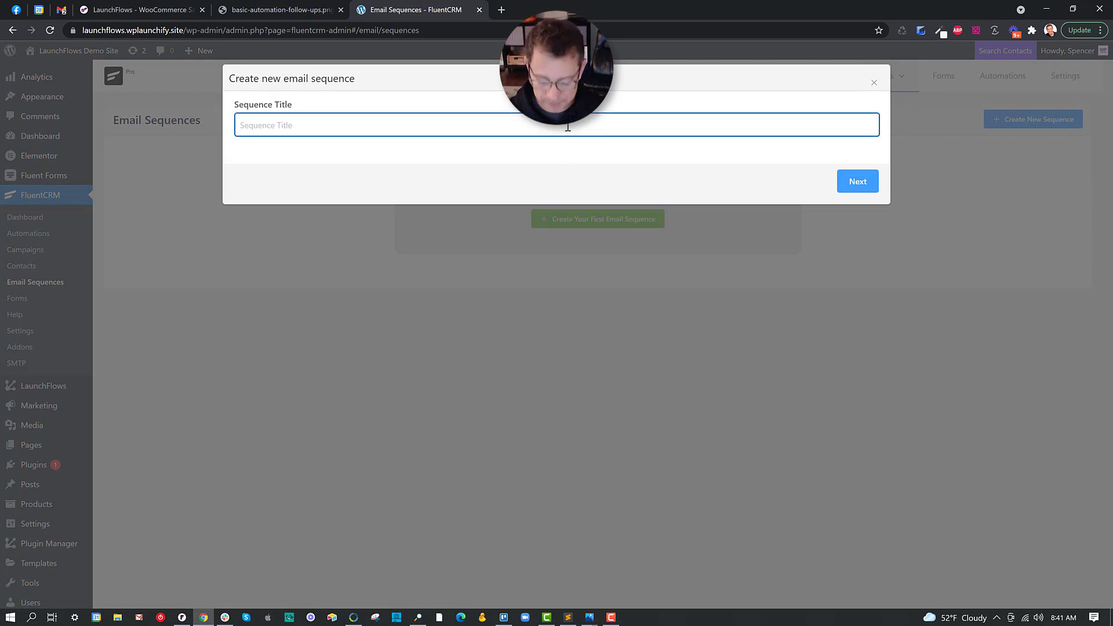
pyautogui.write('New Pi')
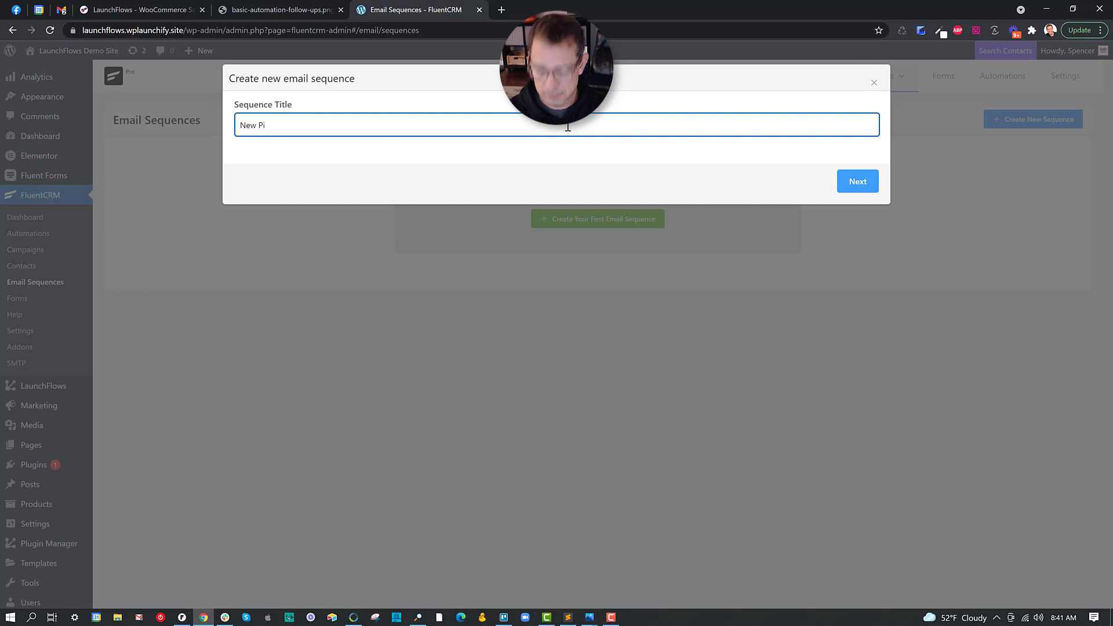
pyautogui.write('zza Buyers')
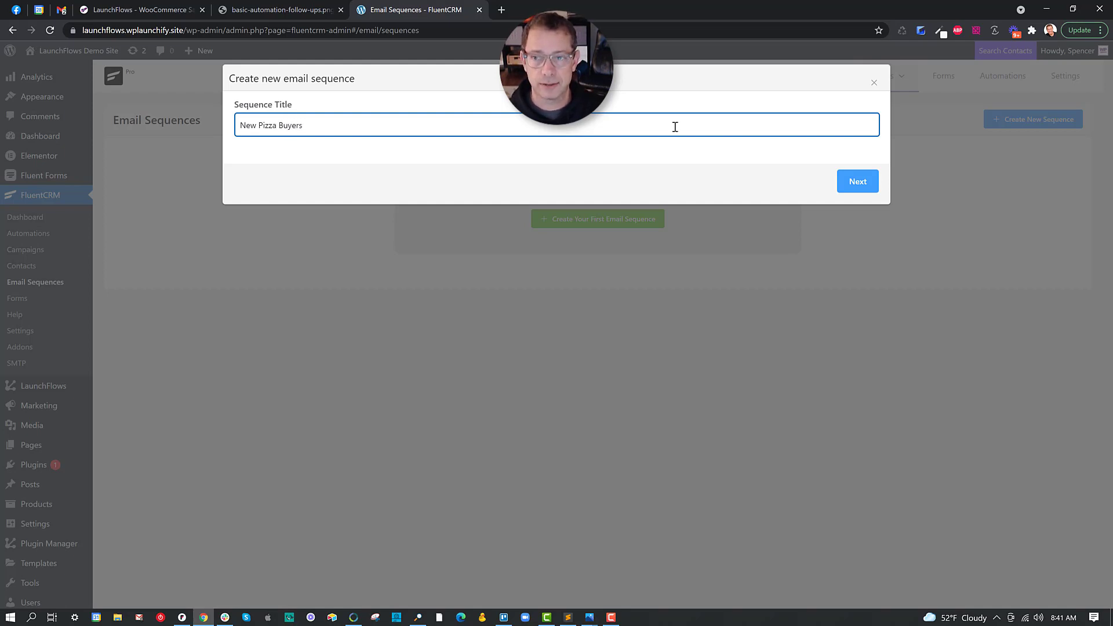
pyautogui.click(848, 181)
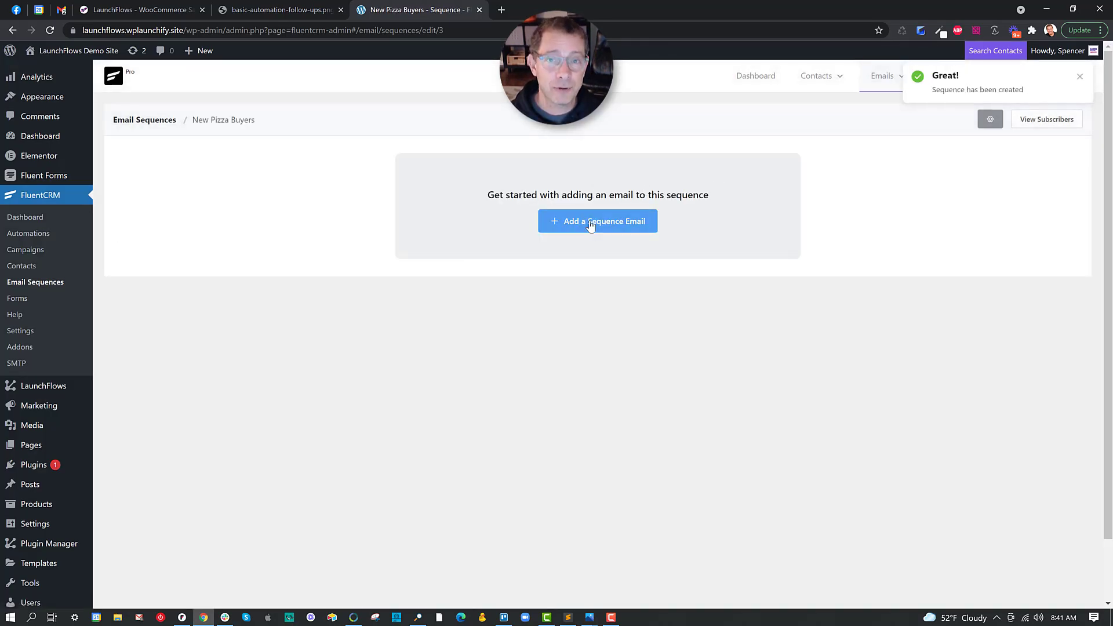
# Step: Add a sequence email and give it the subject Email Number One
pyautogui.click(589, 225)
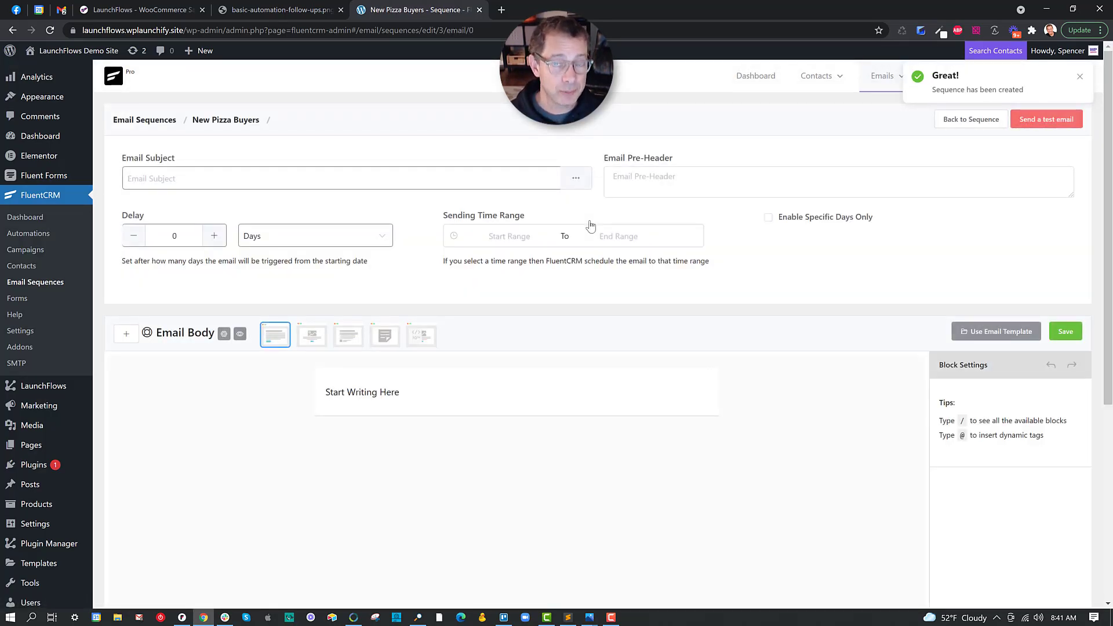
pyautogui.click(316, 180)
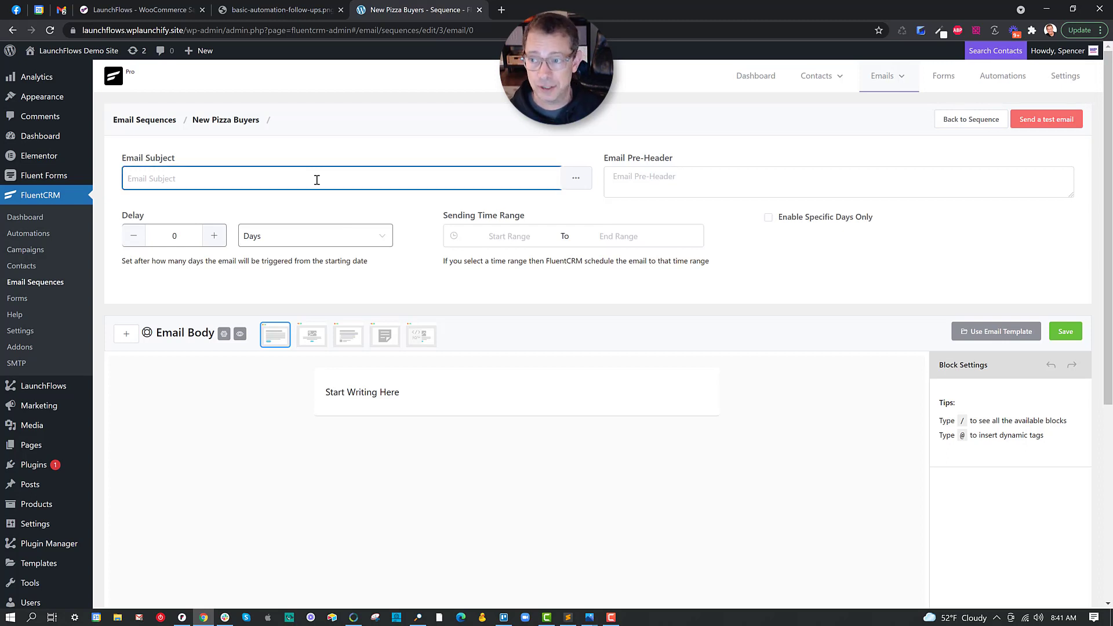
pyautogui.write('Email Num')
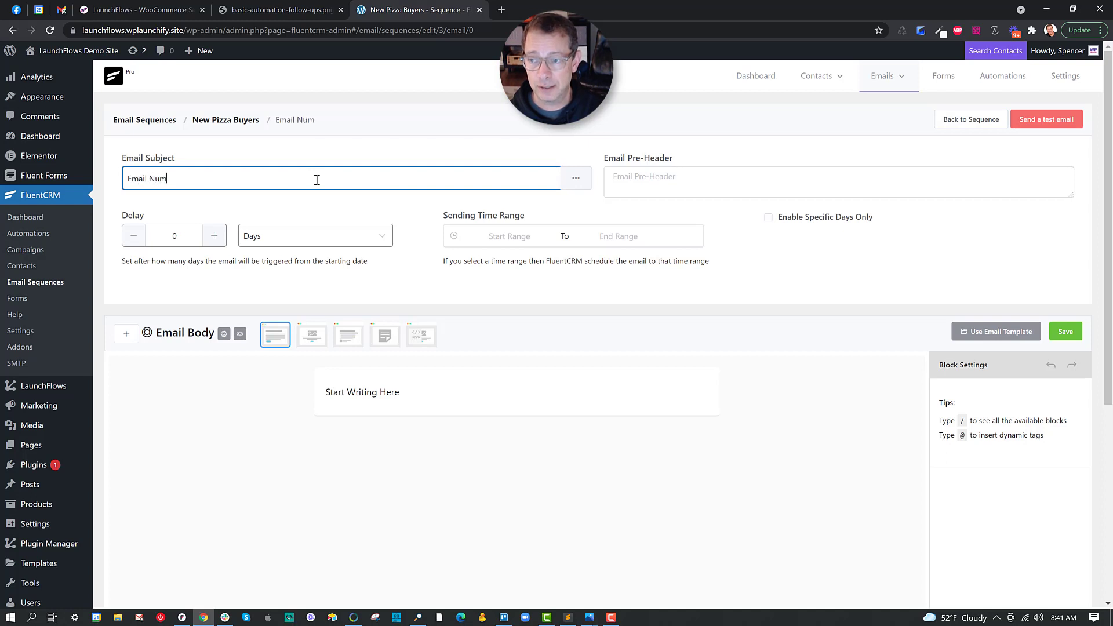
pyautogui.write('ber One')
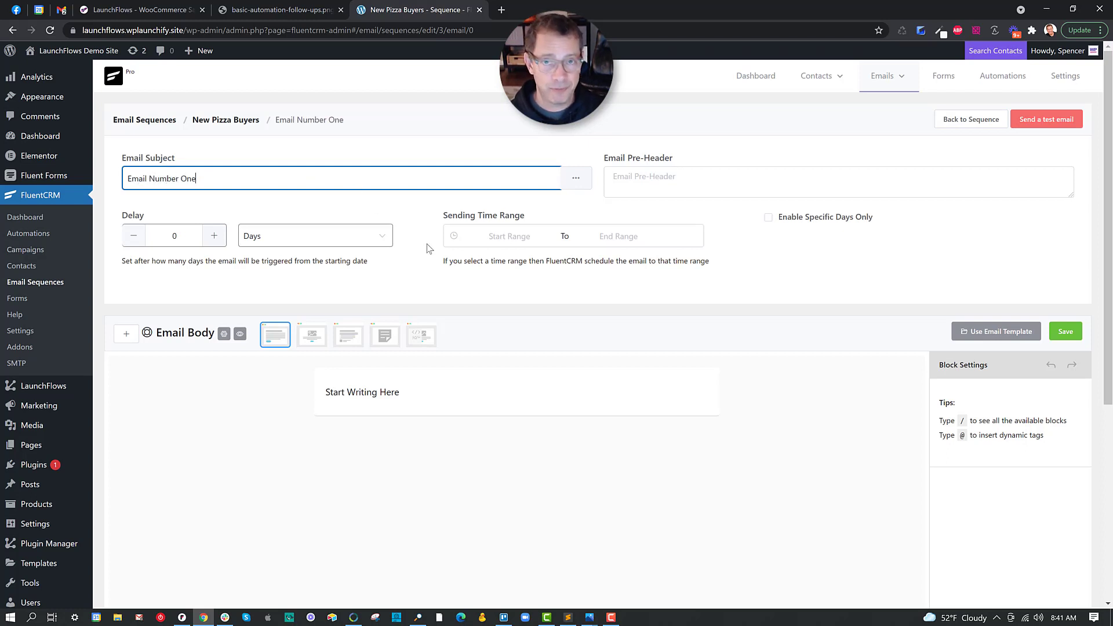
# Step: Replace the body placeholder with text, add a 30px spacer and a new paragraph below it
pyautogui.click(349, 392)
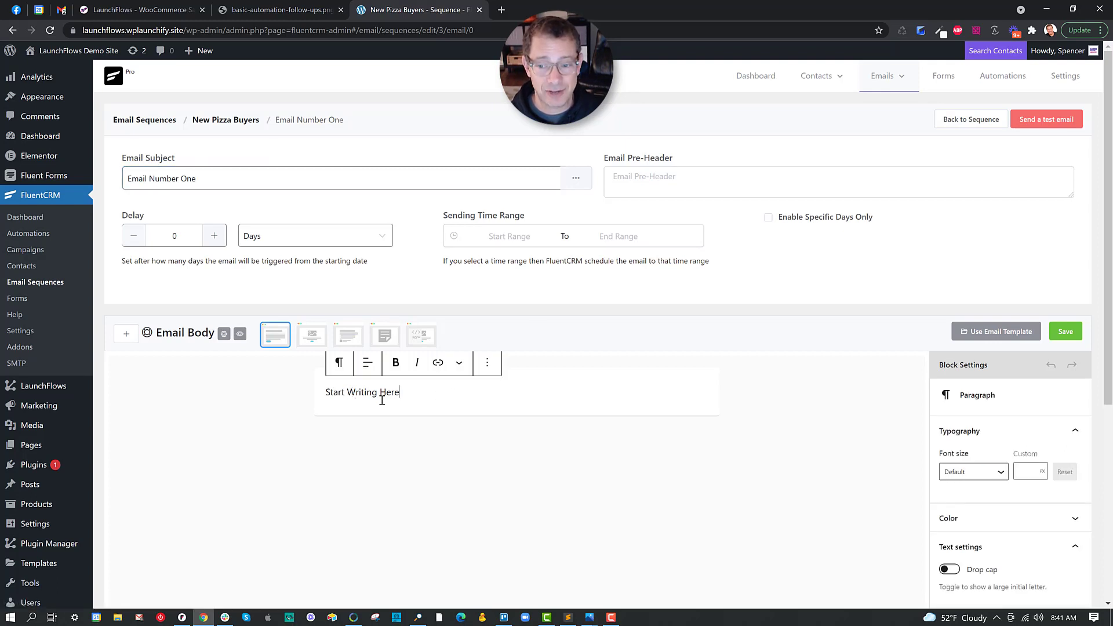
pyautogui.moveTo(381, 399); pyautogui.dragTo(327, 391)
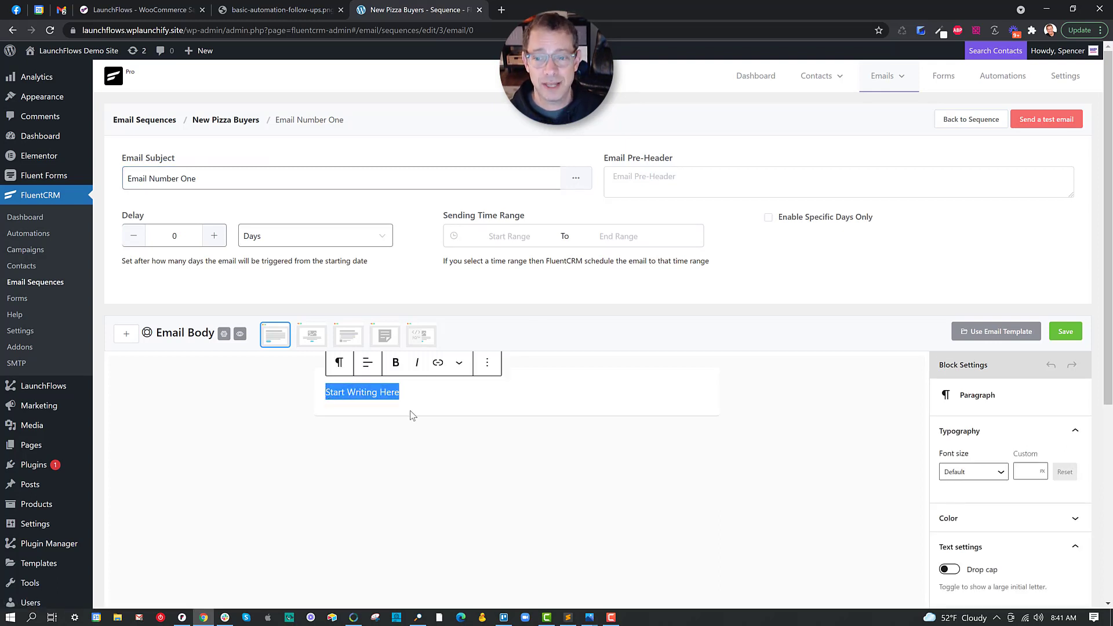
pyautogui.write('asdasdfasdf')
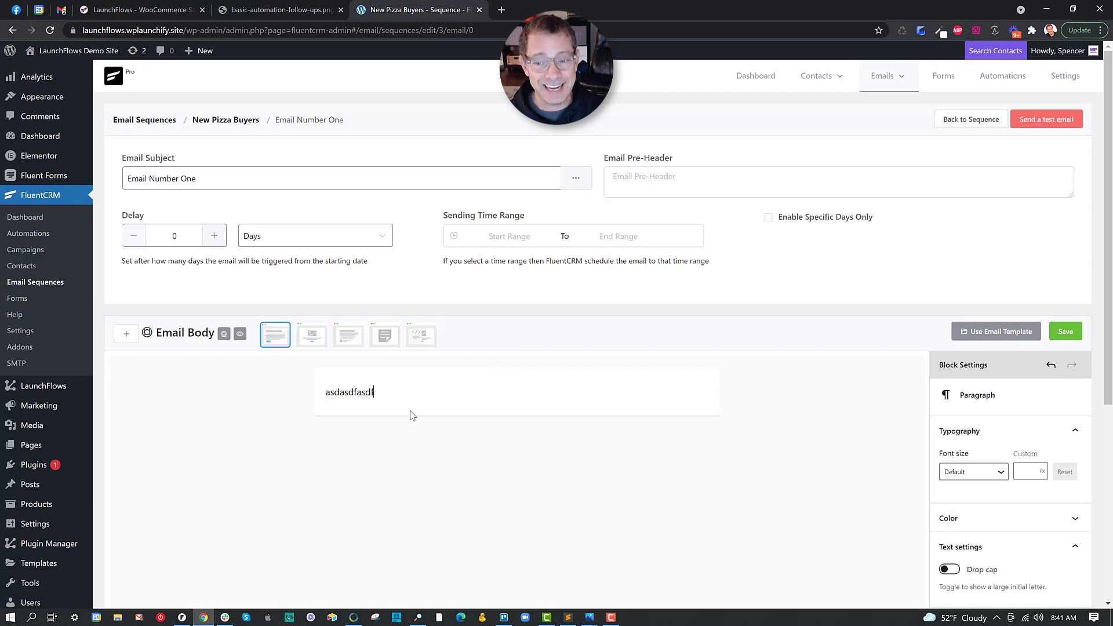
pyautogui.press('Return')
pyautogui.write('/s')
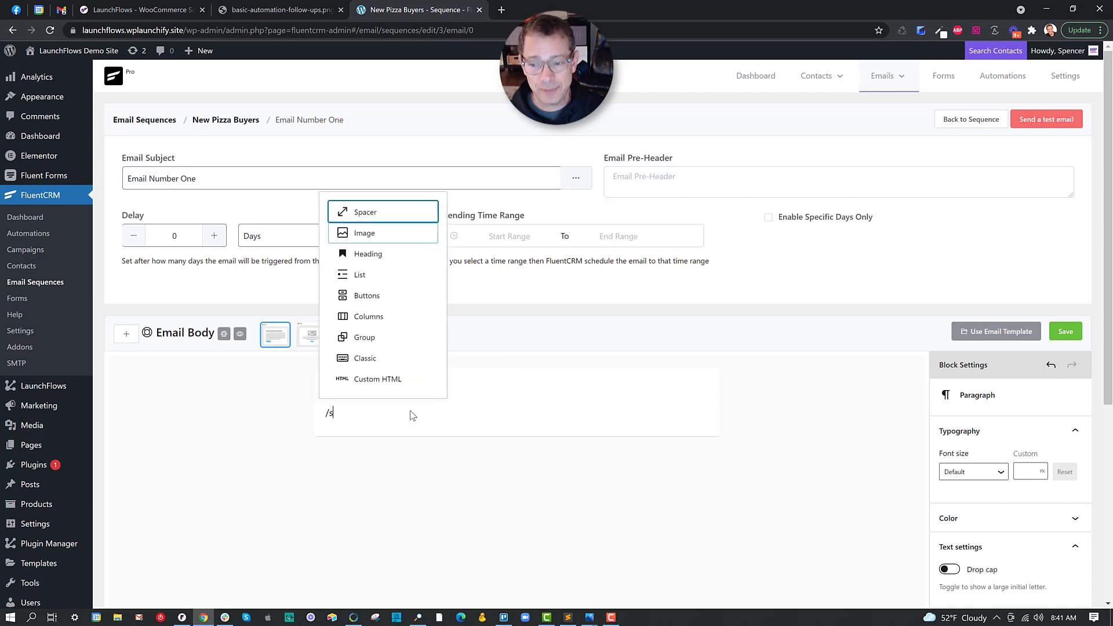
pyautogui.write('pac')
pyautogui.press('Return')
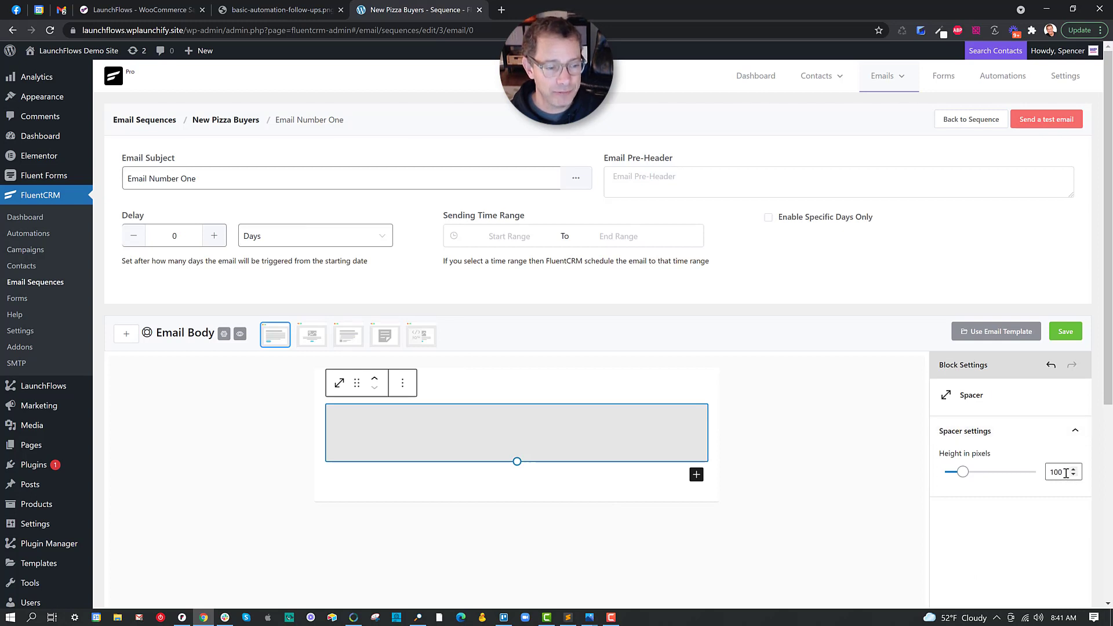
pyautogui.moveTo(1068, 472); pyautogui.dragTo(1034, 468)
pyautogui.write('30')
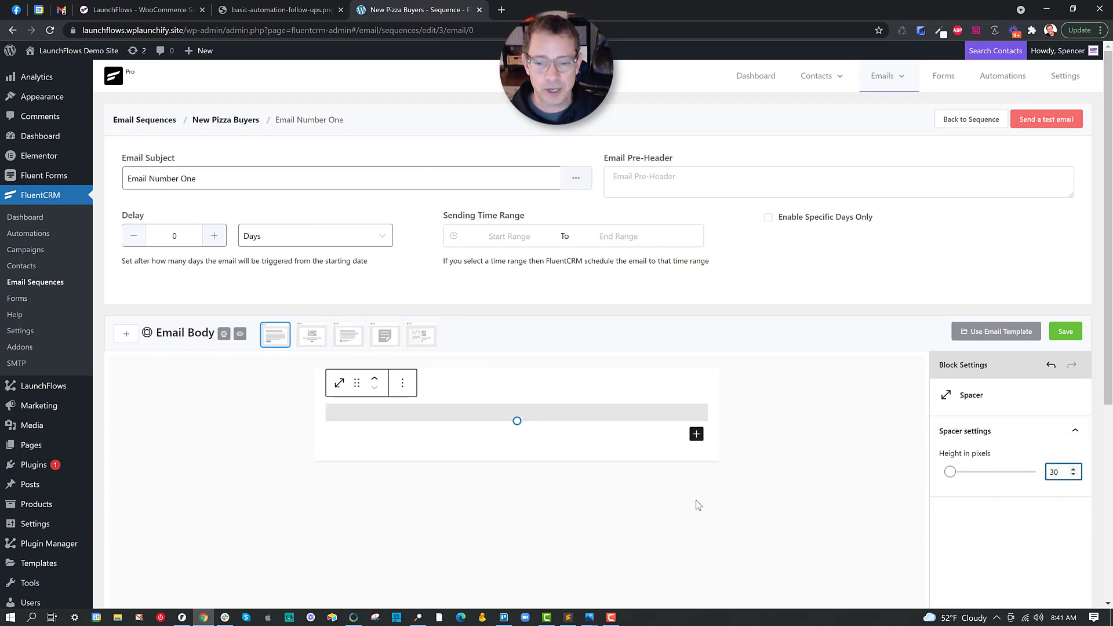
pyautogui.click(696, 434)
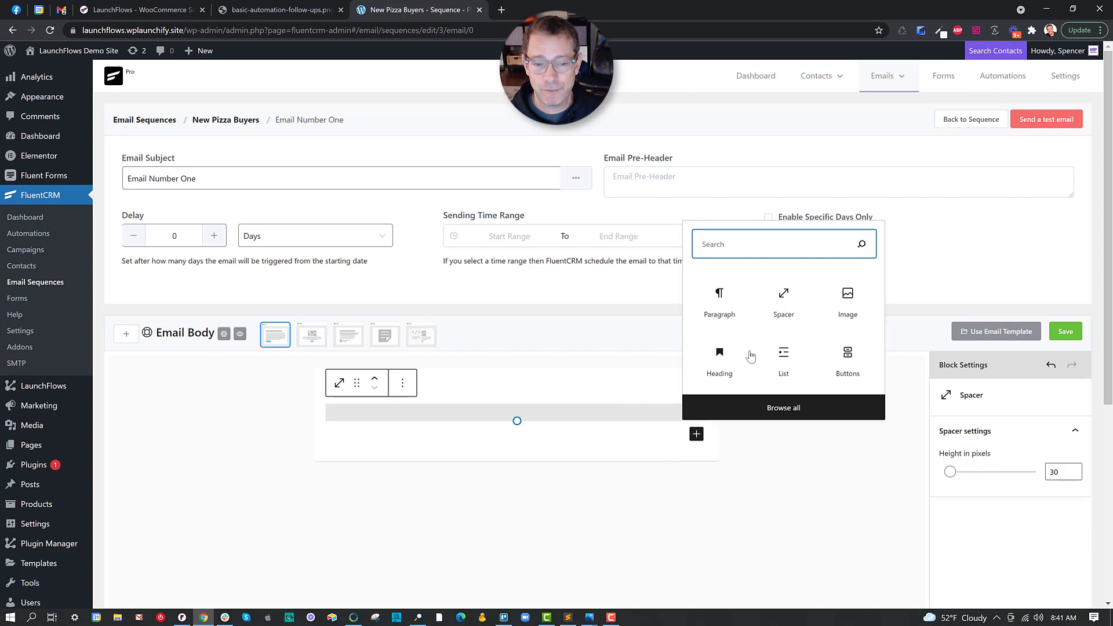
pyautogui.click(715, 306)
pyautogui.write('asdfasdf')
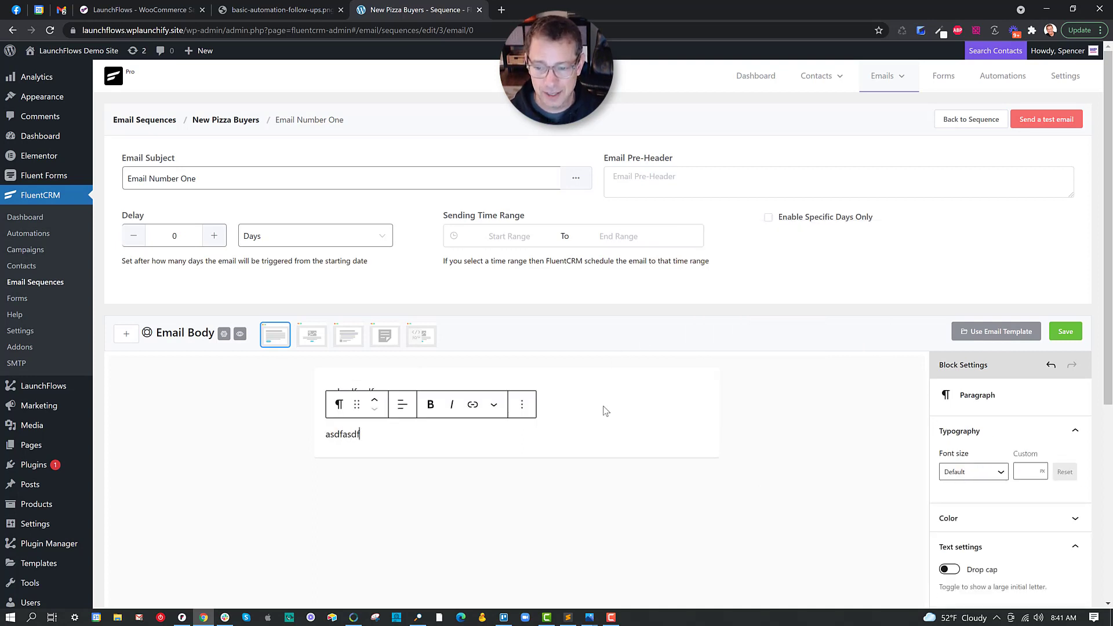
# Step: Add a second 30px spacer under the asdfasdf paragraph and open block choices below it
pyautogui.press('Return')
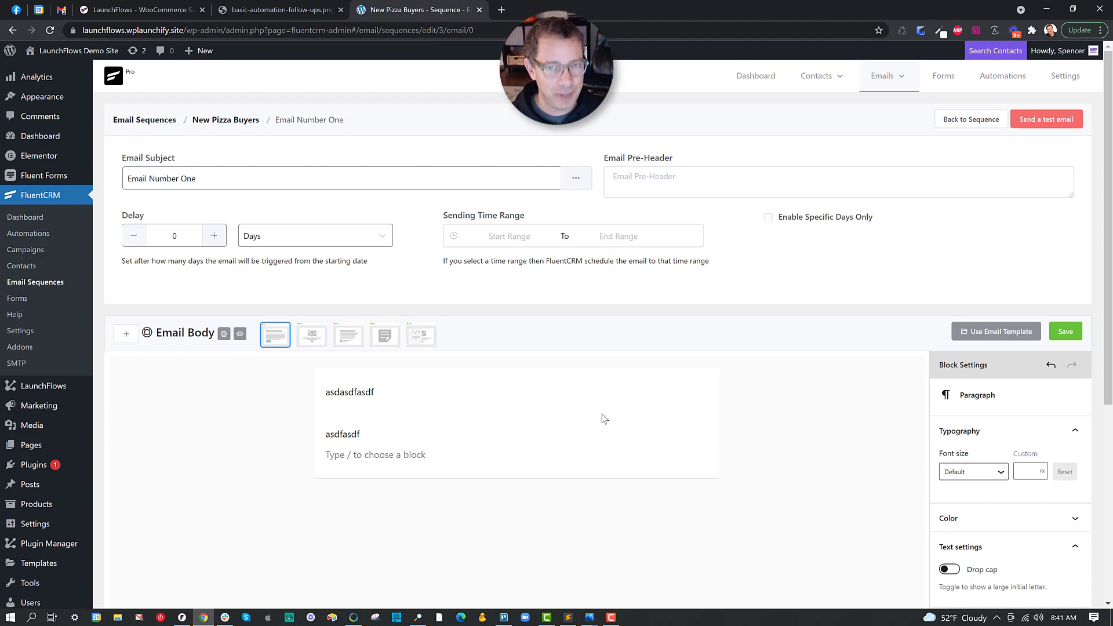
pyautogui.moveTo(517, 454)
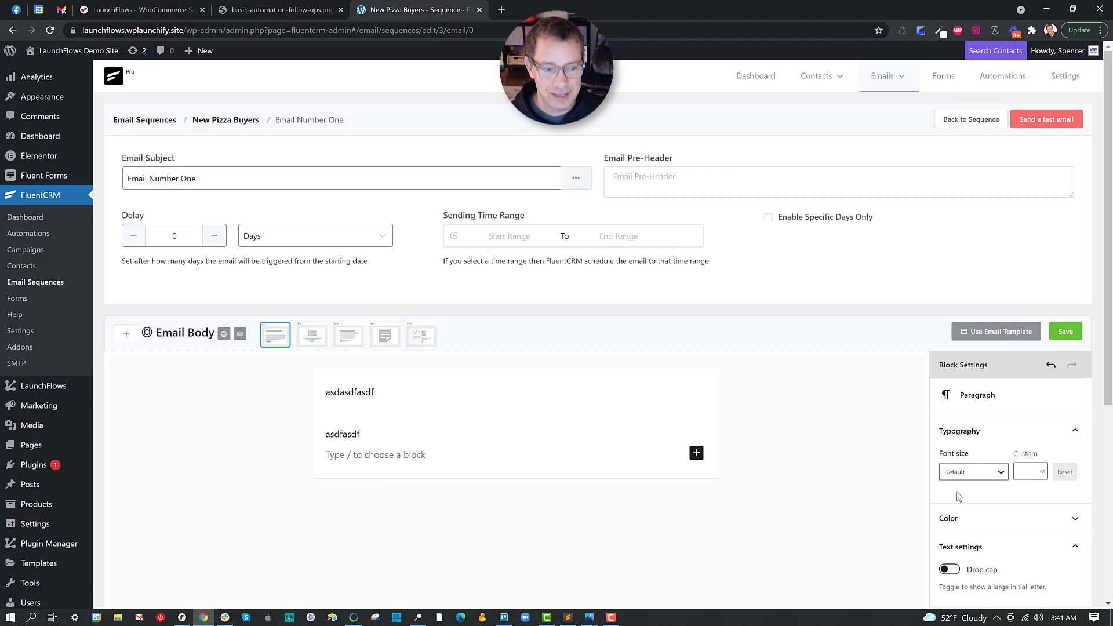
pyautogui.write('/sp')
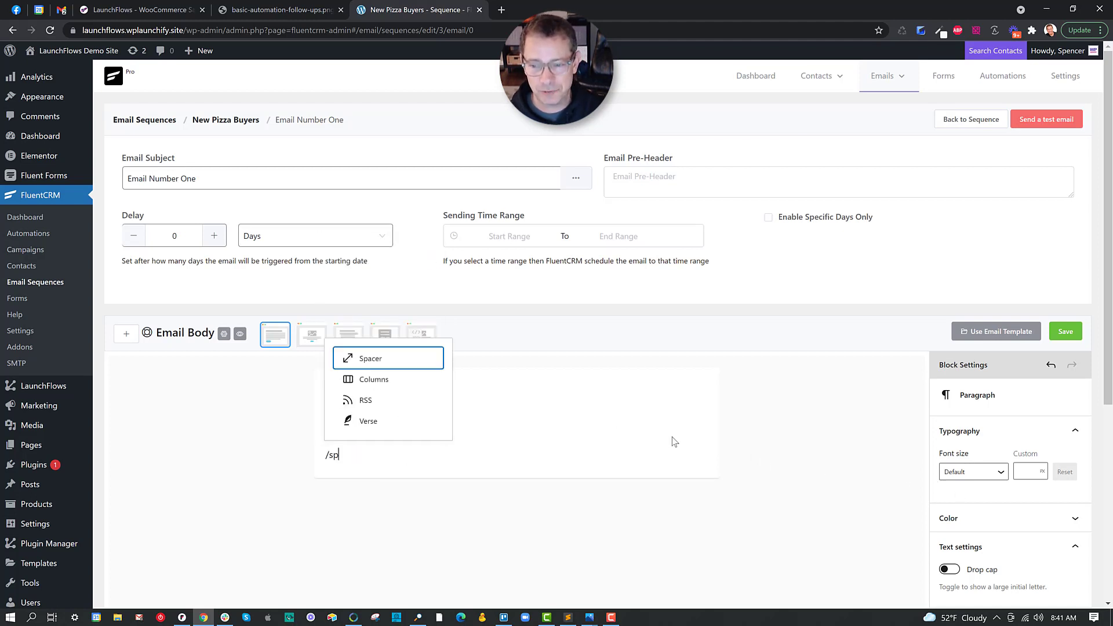
pyautogui.press('Return')
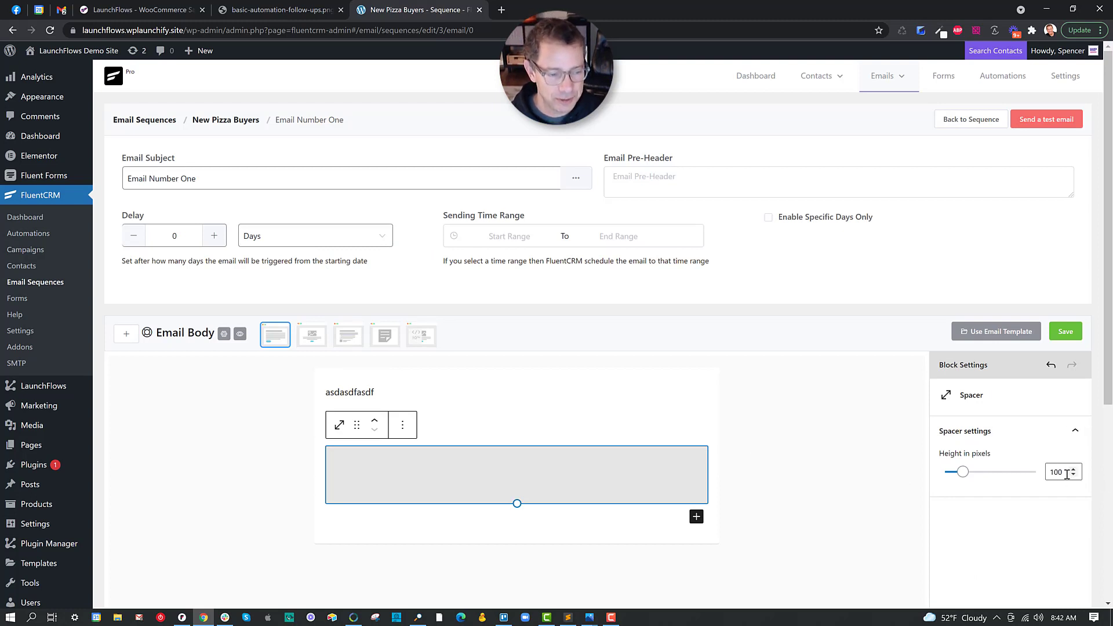
pyautogui.moveTo(1070, 473); pyautogui.dragTo(1050, 472)
pyautogui.write('30')
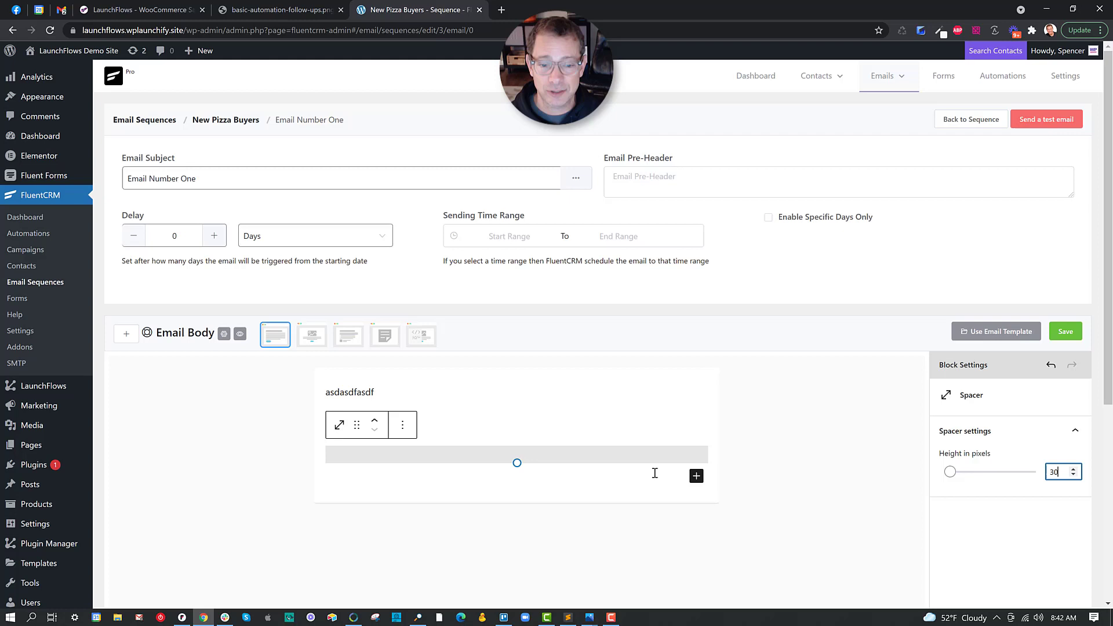
pyautogui.click(695, 478)
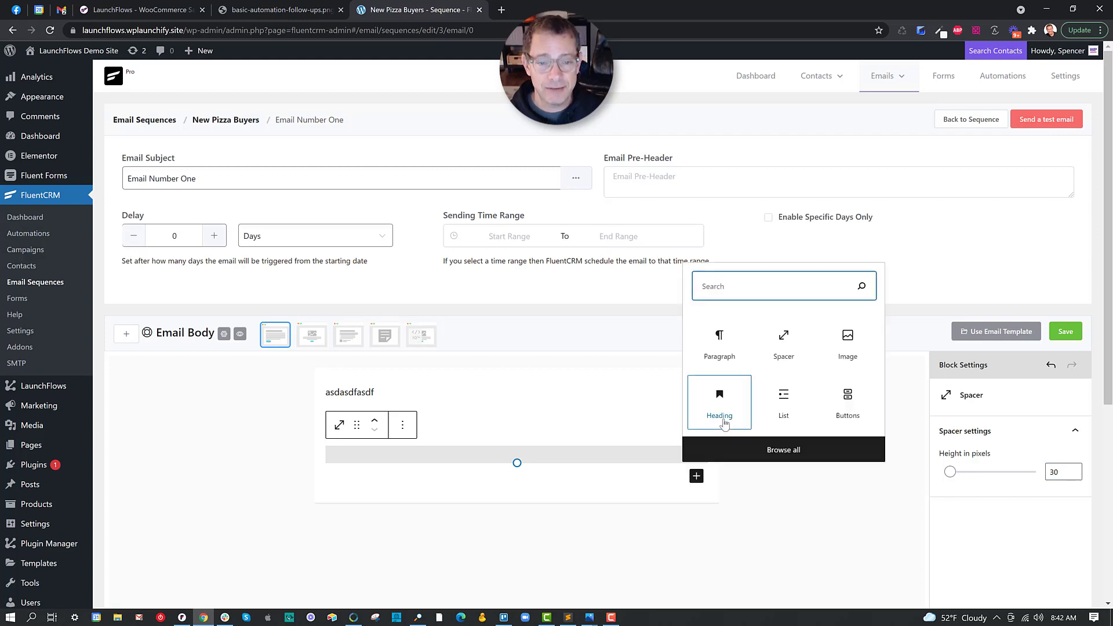
pyautogui.write('im')
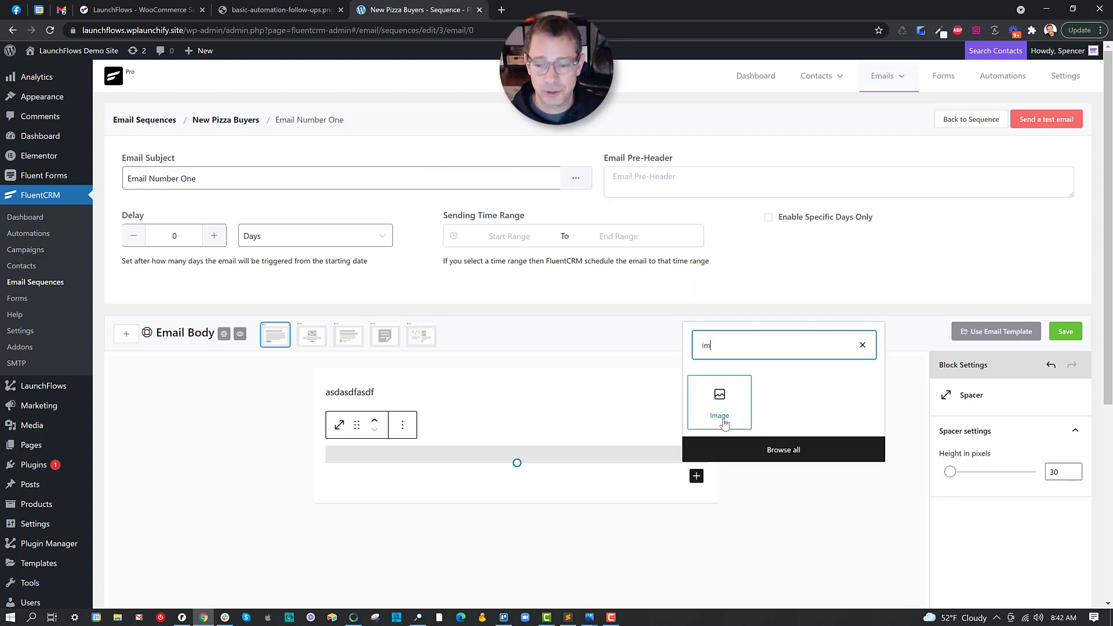
# Step: Add an Image block and fill it with the white smart-speaker picture from the media library
pyautogui.click(719, 409)
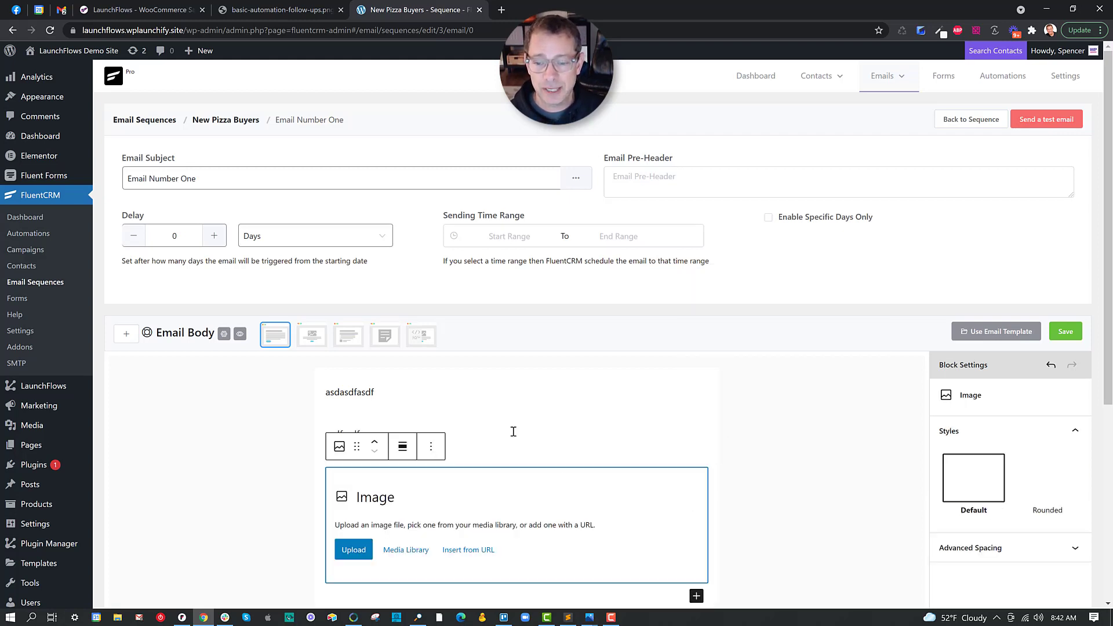
pyautogui.click(405, 556)
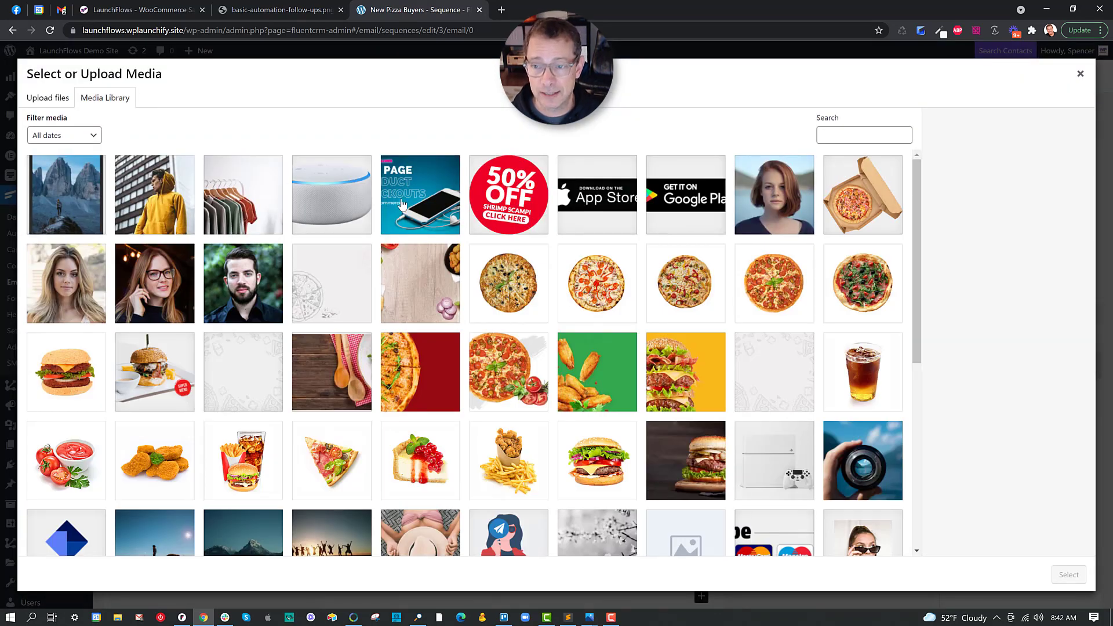
pyautogui.click(348, 197)
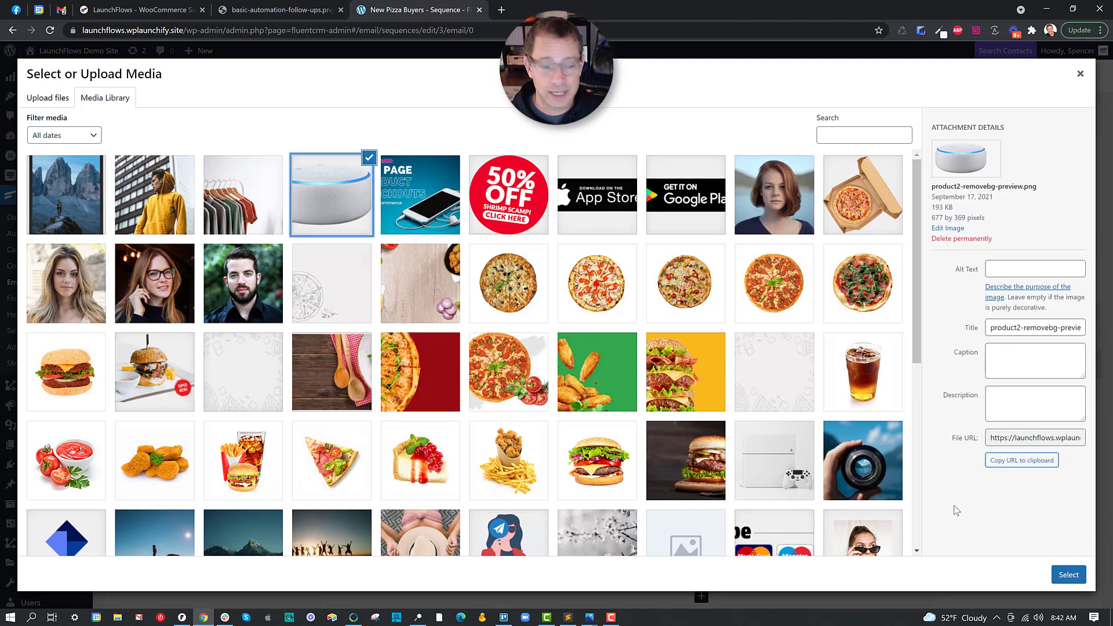
pyautogui.click(1072, 578)
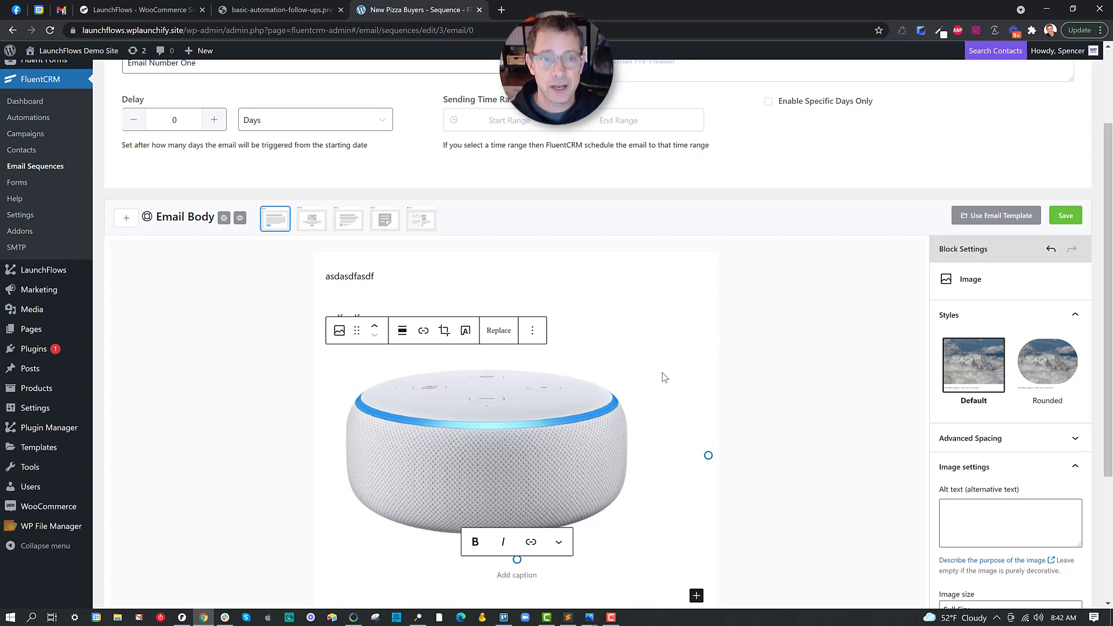
pyautogui.scroll(3, 662, 377)
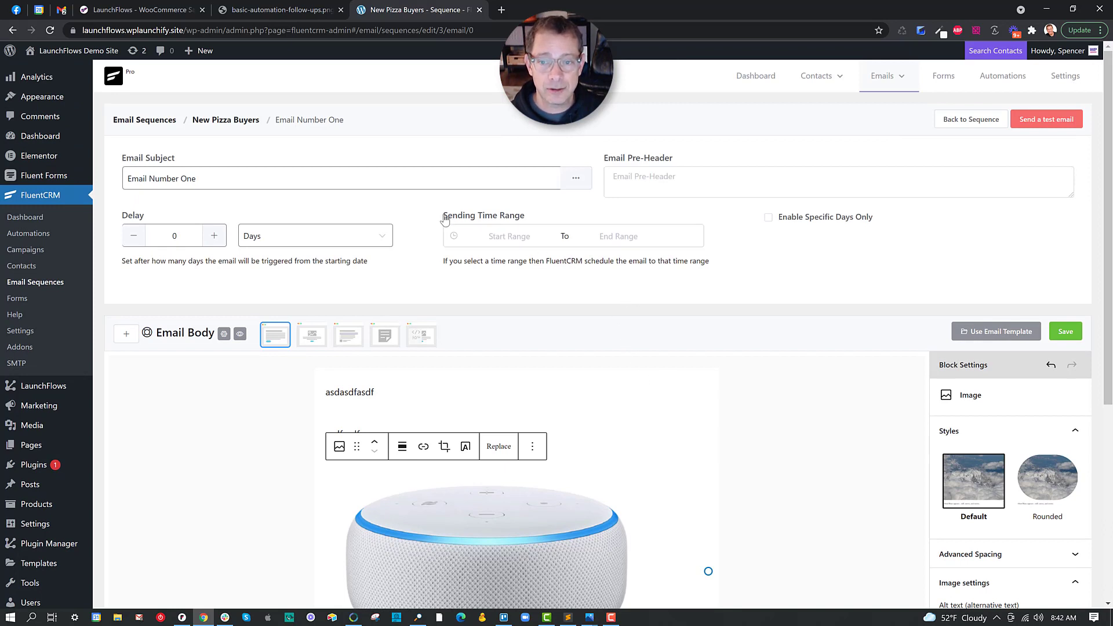
# Step: Give Email Number One a 1-day delay and save it
pyautogui.moveTo(442, 215); pyautogui.dragTo(542, 220)
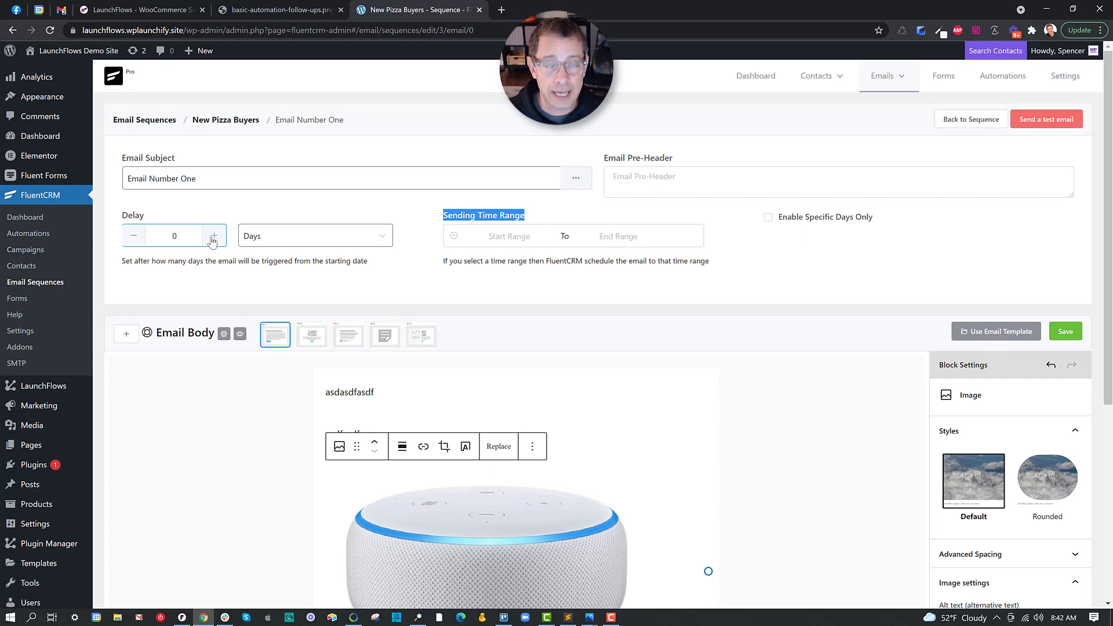
pyautogui.click(212, 237)
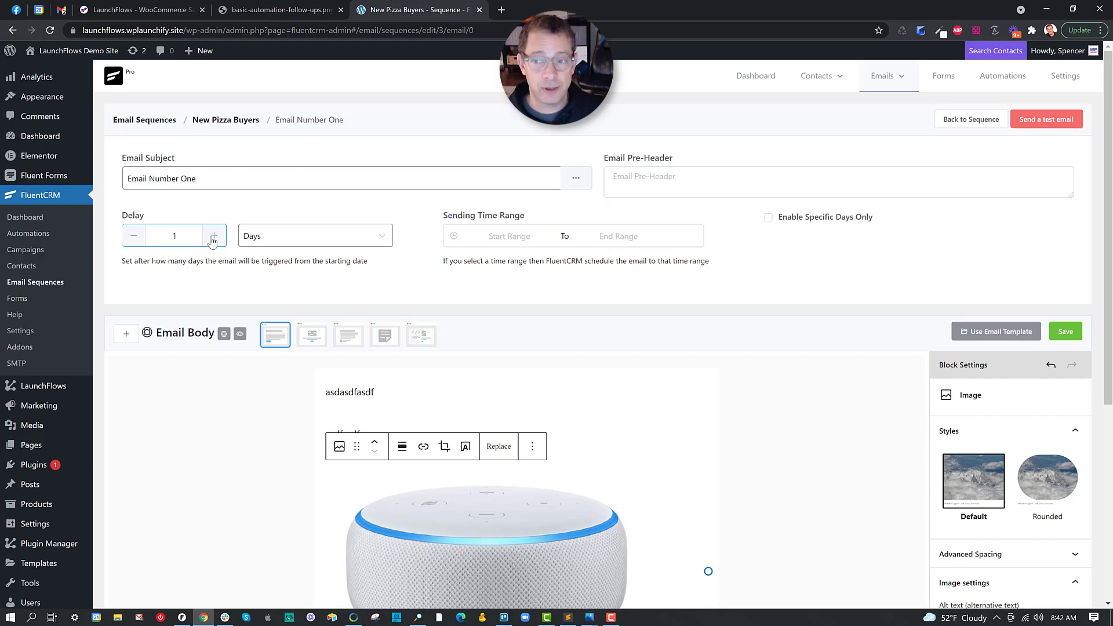
pyautogui.doubleClick(173, 235)
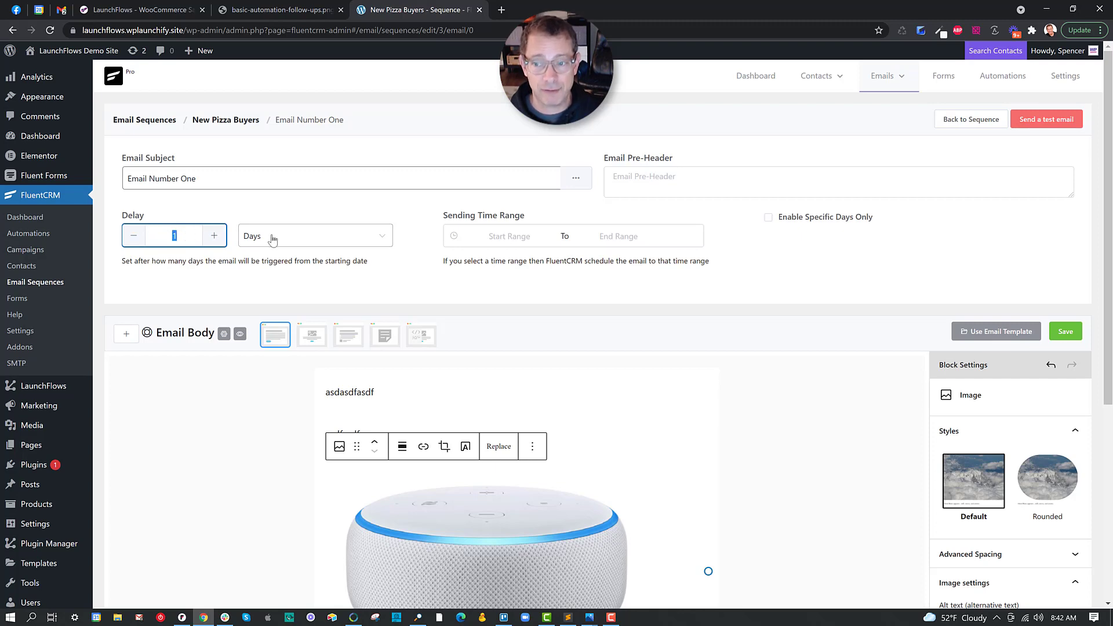
pyautogui.scroll(-3, 369, 252)
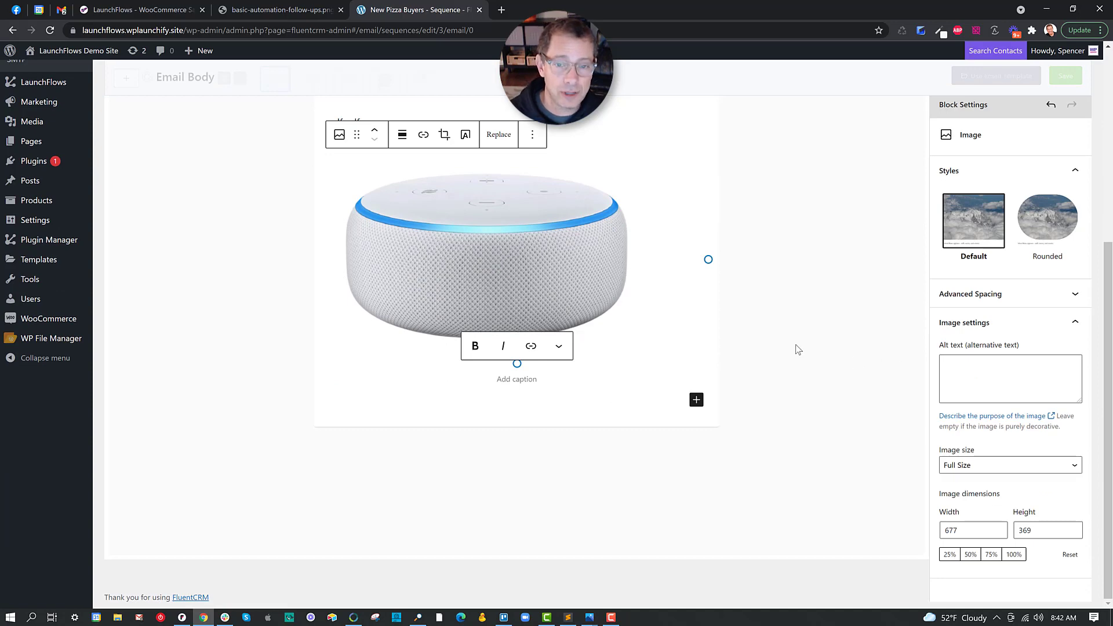
pyautogui.scroll(1, 709, 353)
pyautogui.scroll(3, 701, 349)
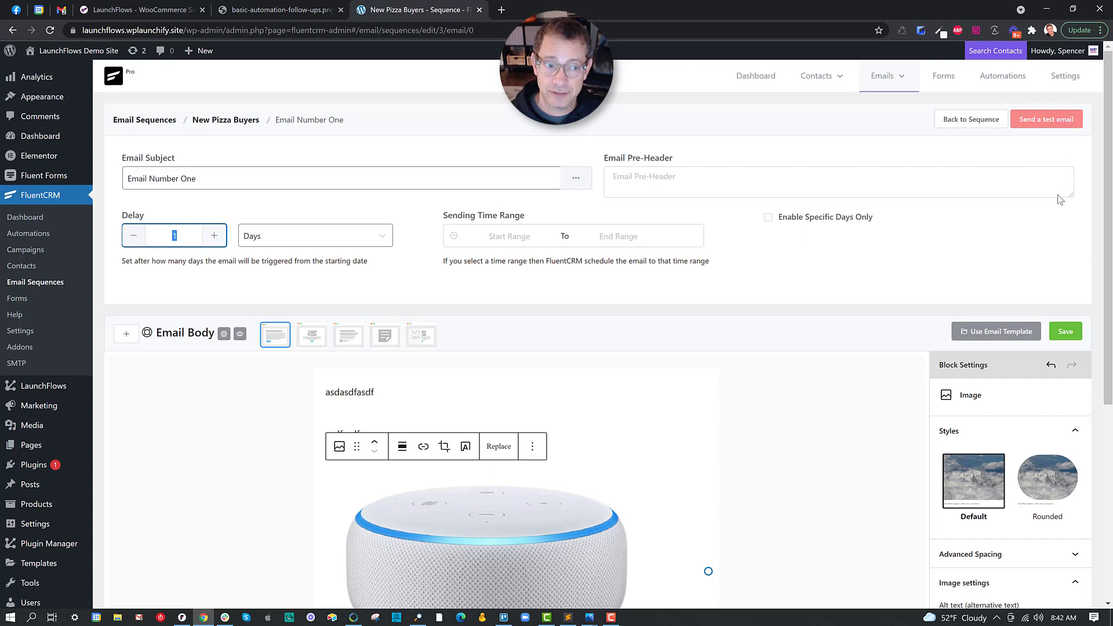
pyautogui.click(1062, 335)
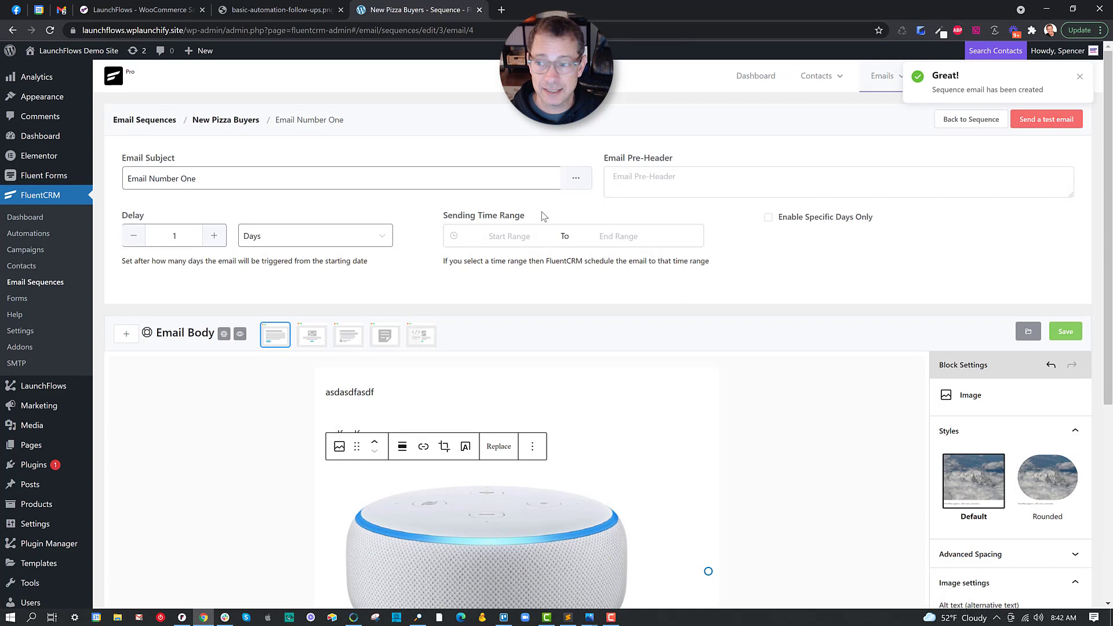
# Step: Return to the sequence list and start a second sequence email
pyautogui.click(992, 120)
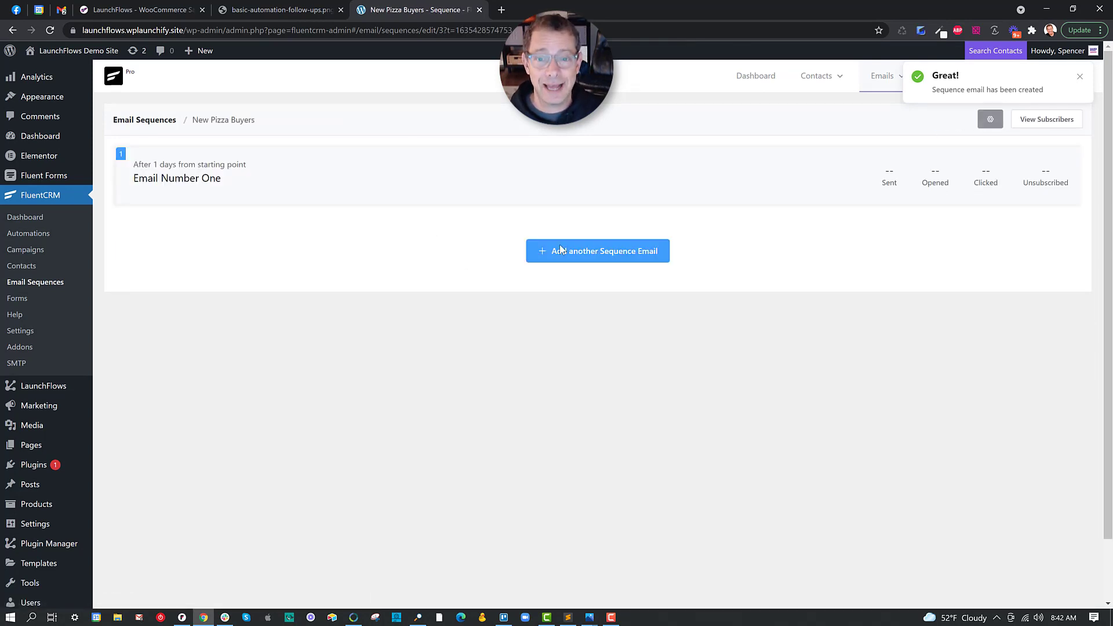
pyautogui.click(567, 252)
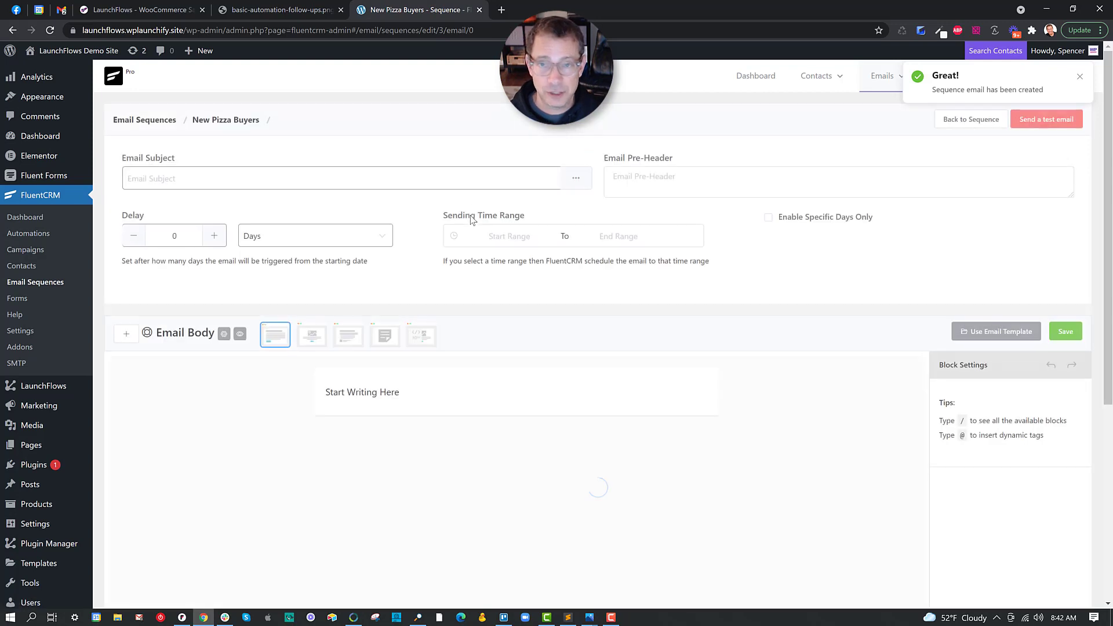
# Step: Create Email Two with a 2-day delay, save it, and return to the sequence list
pyautogui.click(361, 179)
pyautogui.write('Em')
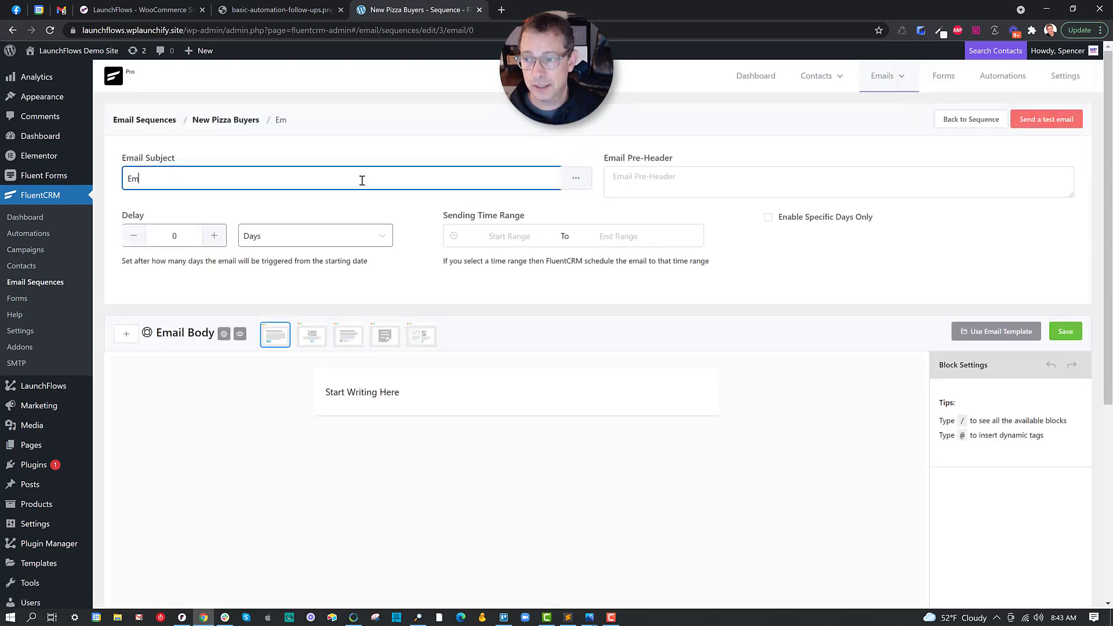
pyautogui.write('ail Two')
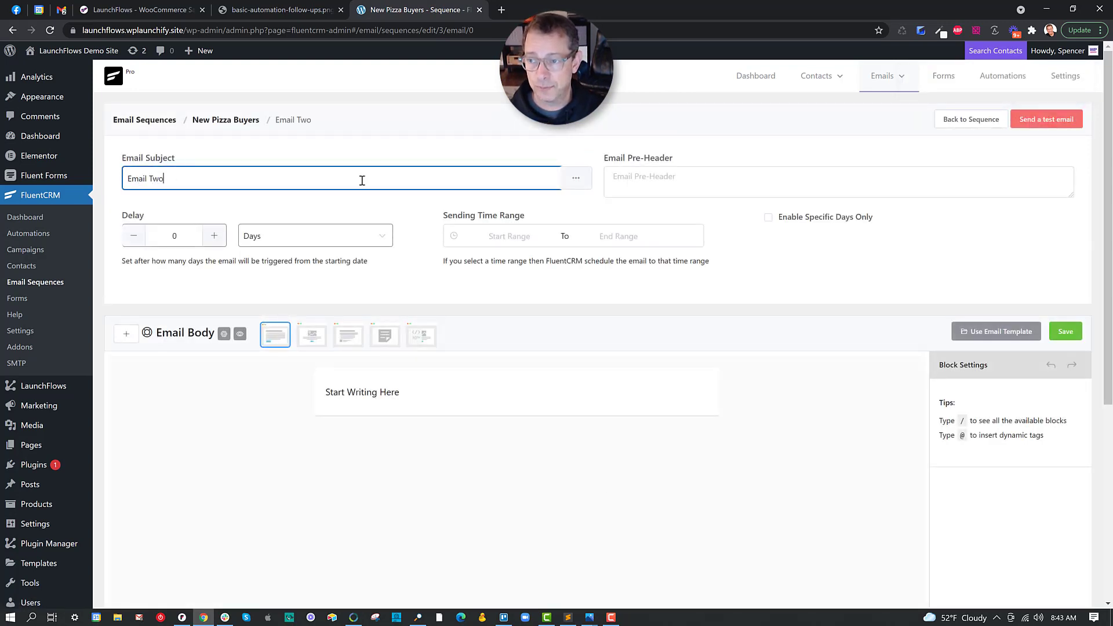
pyautogui.click(214, 237)
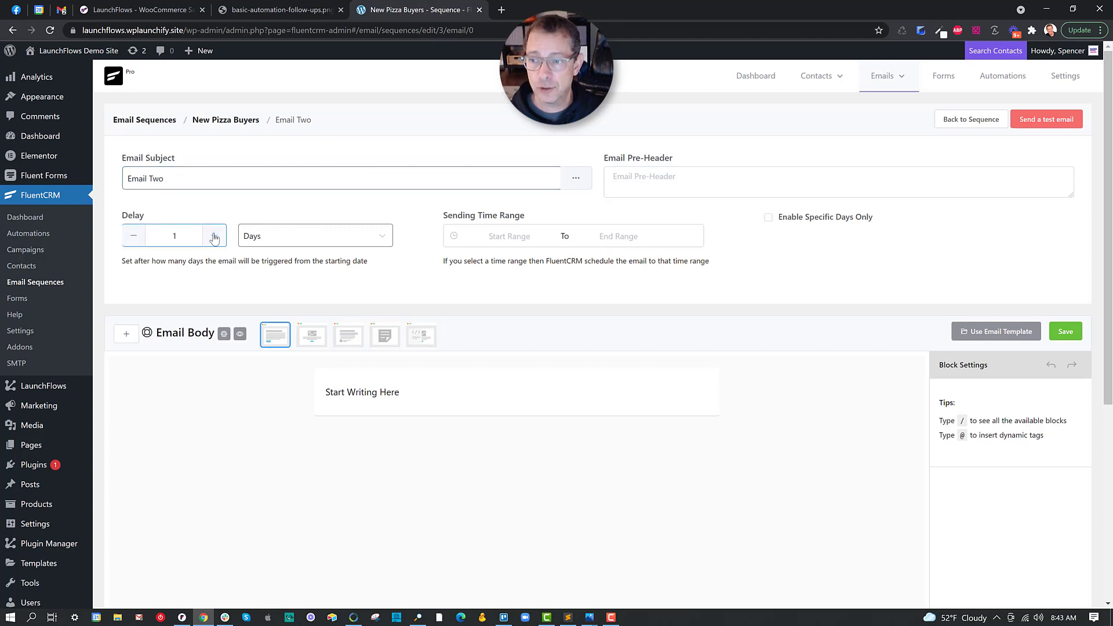
pyautogui.click(214, 238)
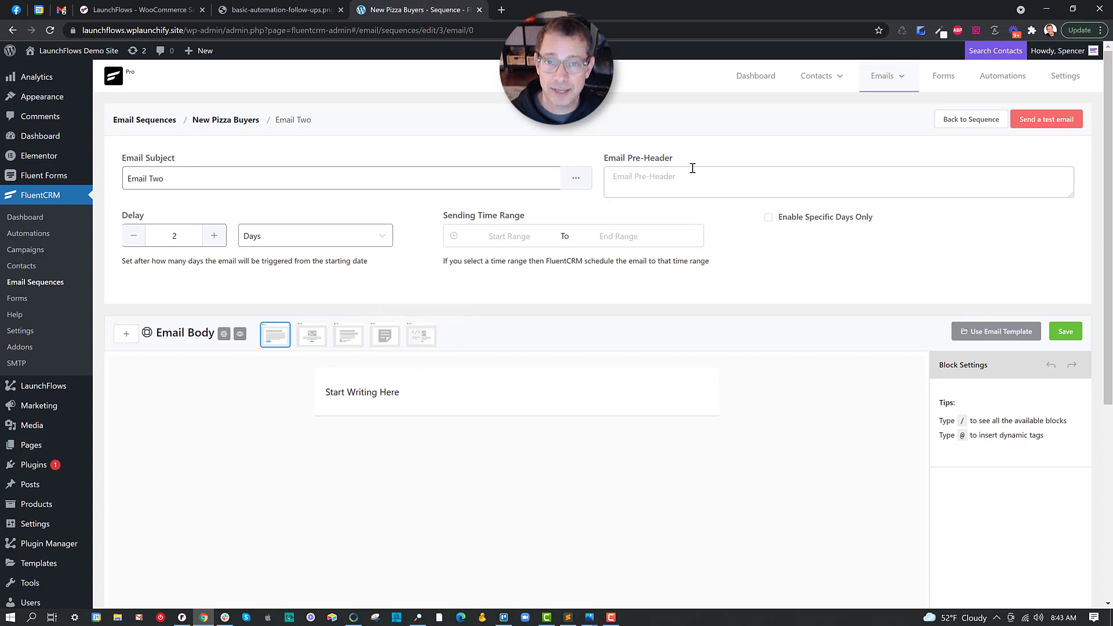
pyautogui.click(1075, 337)
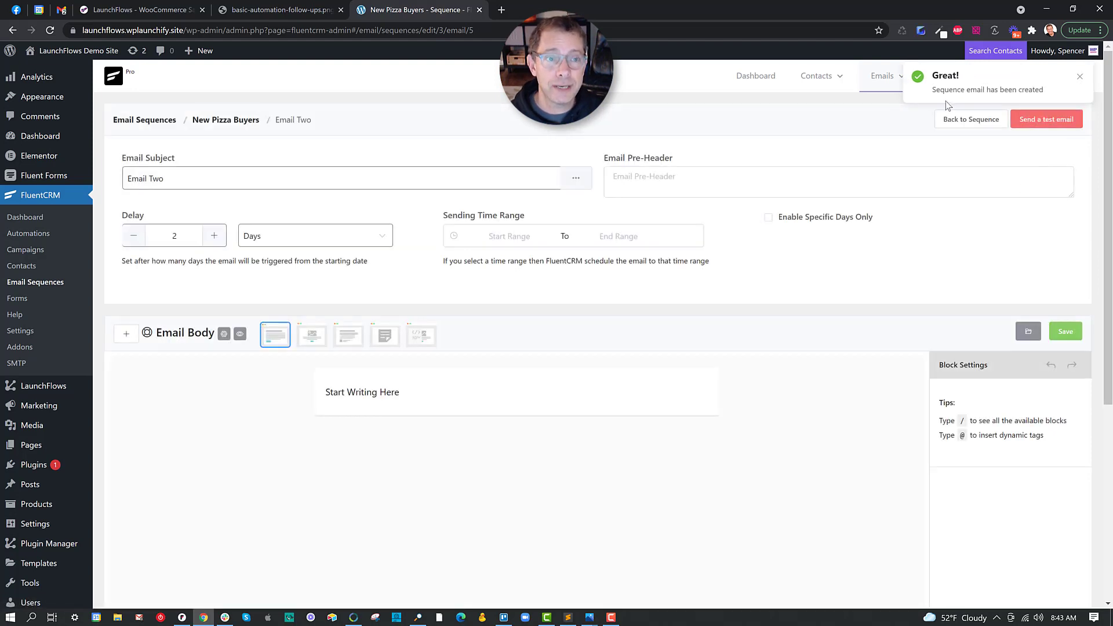
pyautogui.click(966, 120)
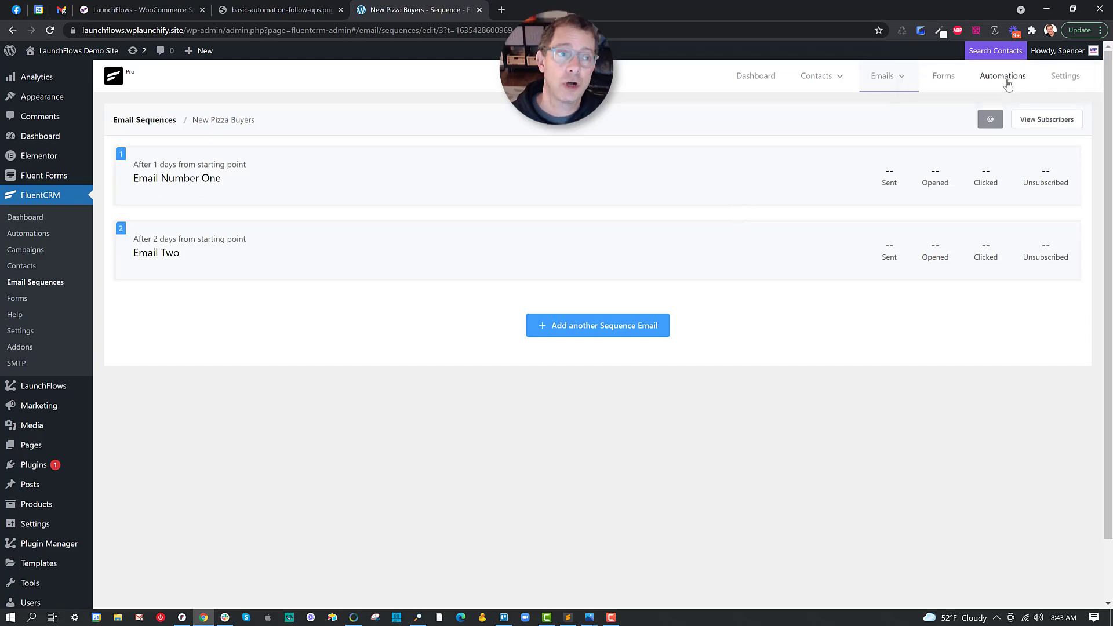
# Step: Start a new automation with the Tag Applied trigger, hitting a missing-title error
pyautogui.click(996, 80)
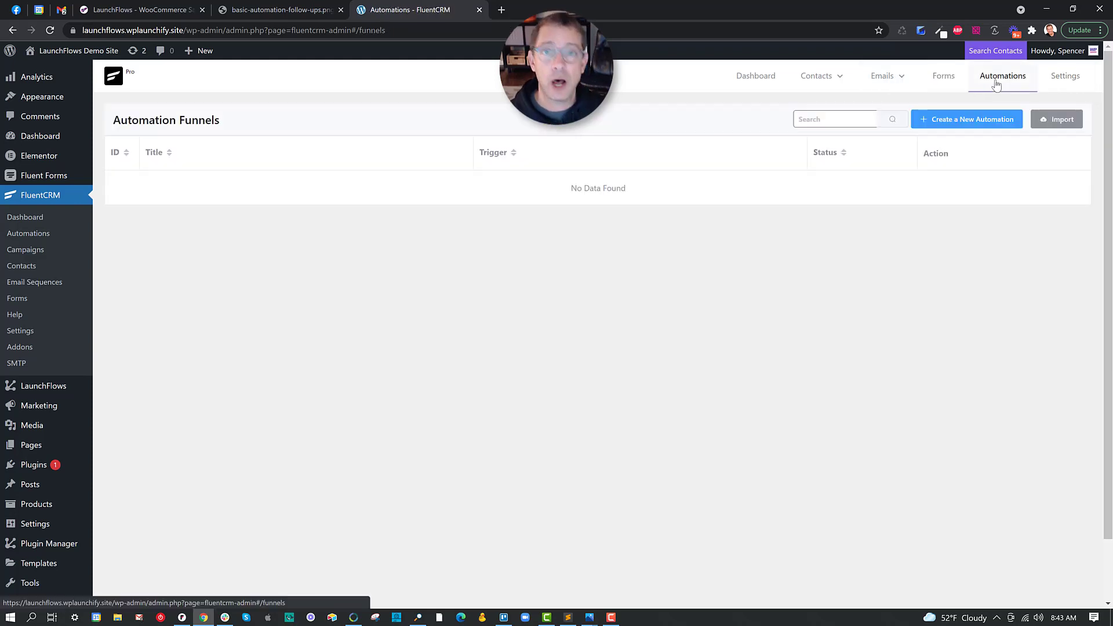
pyautogui.click(967, 122)
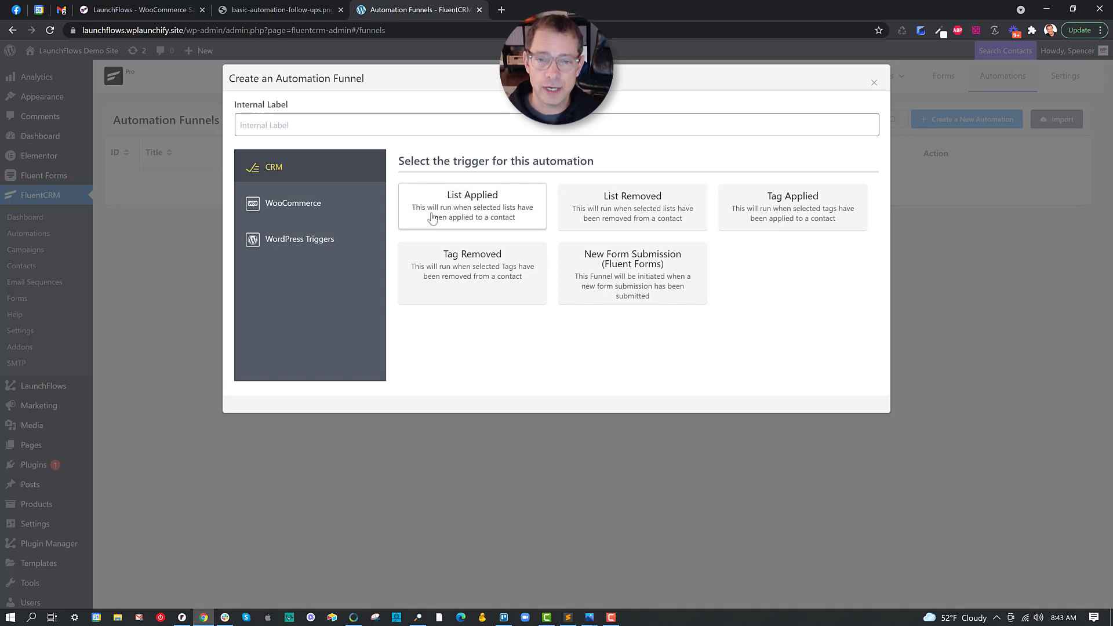
pyautogui.click(779, 207)
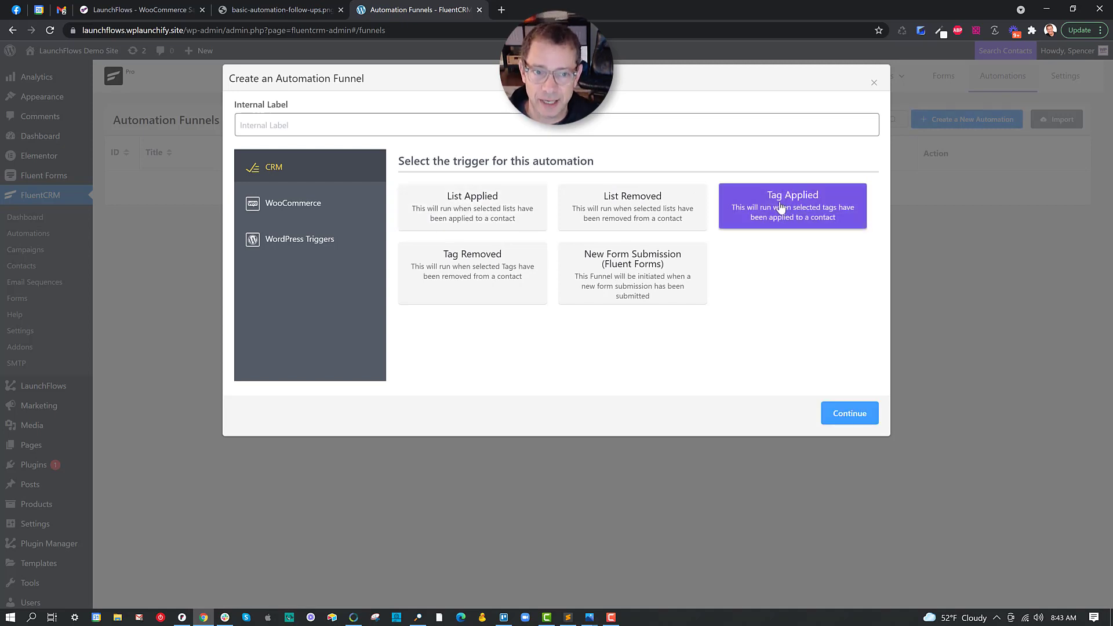
pyautogui.click(856, 414)
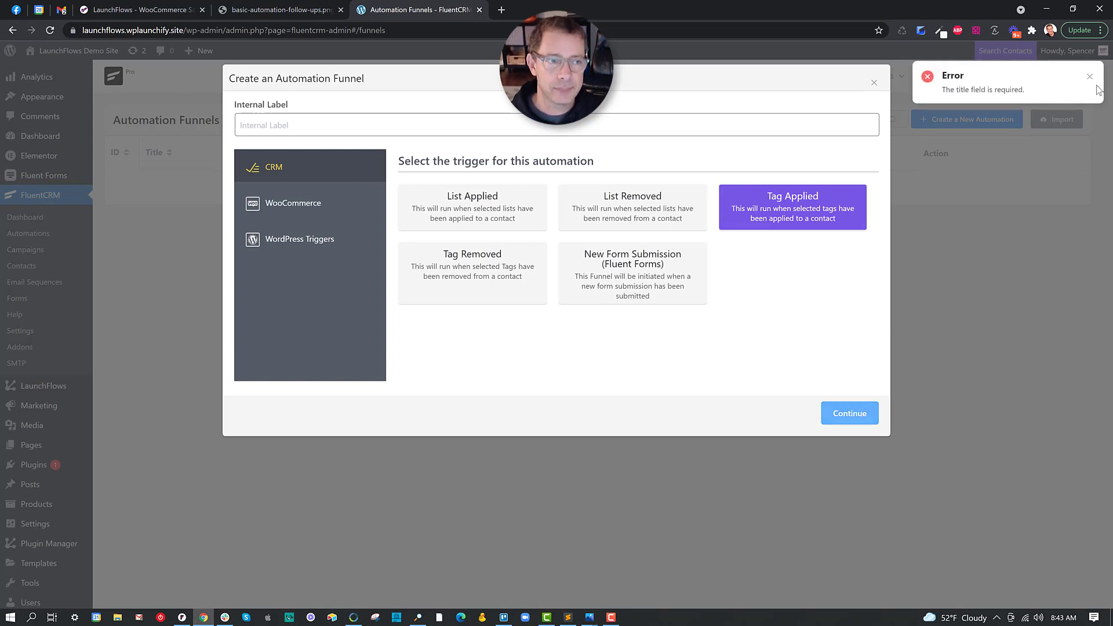
pyautogui.click(1088, 76)
# Step: Label it 'Automation To Trigger Pizza Email Sequence' and continue to its settings
pyautogui.click(330, 129)
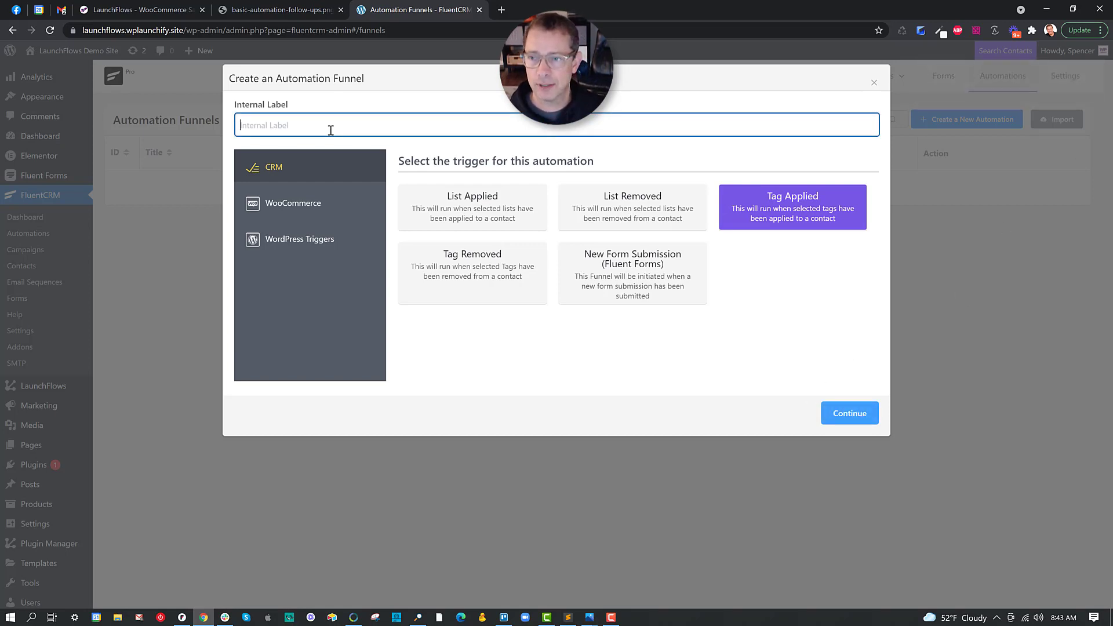
pyautogui.write('Automation To Trigger Pizza Ema')
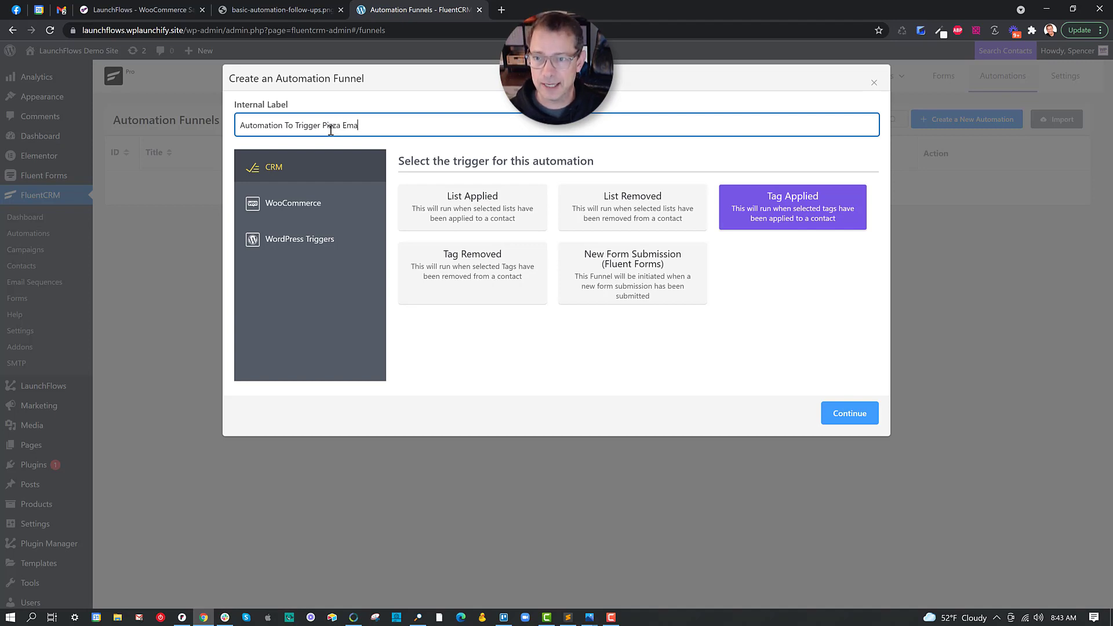
pyautogui.write('il Sequence')
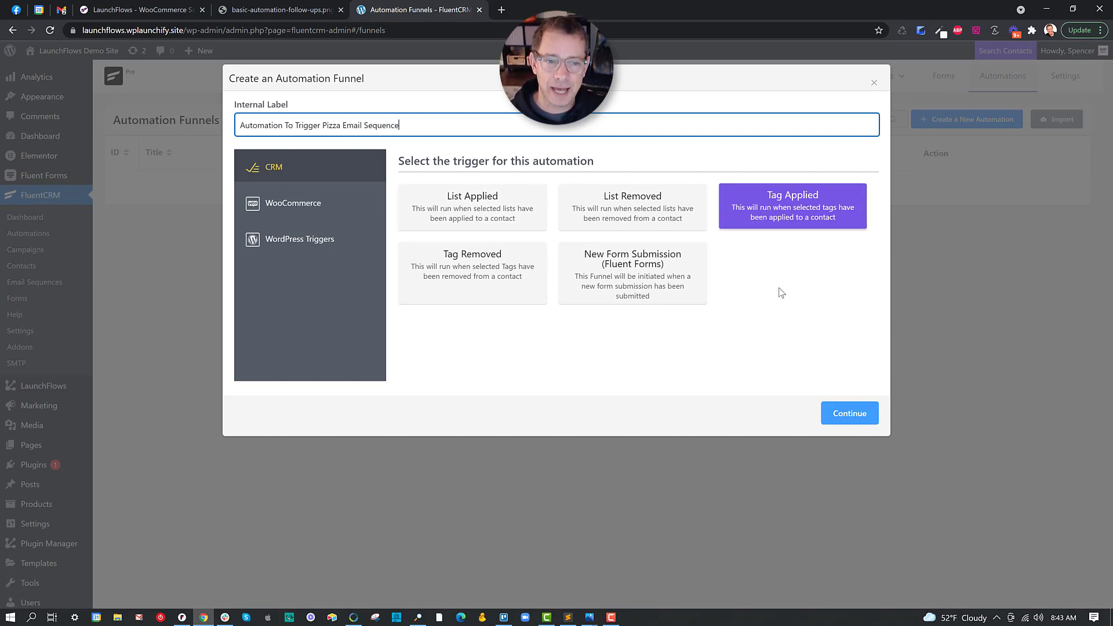
pyautogui.click(857, 414)
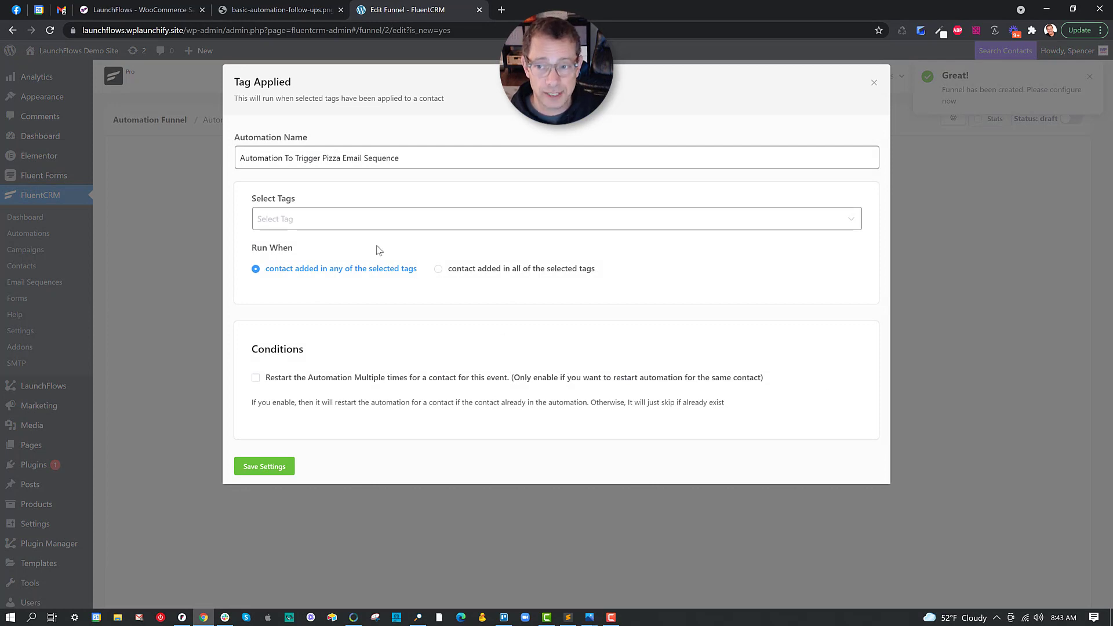
# Step: Set the trigger tag to Purchased Pizza and save the trigger settings
pyautogui.click(296, 219)
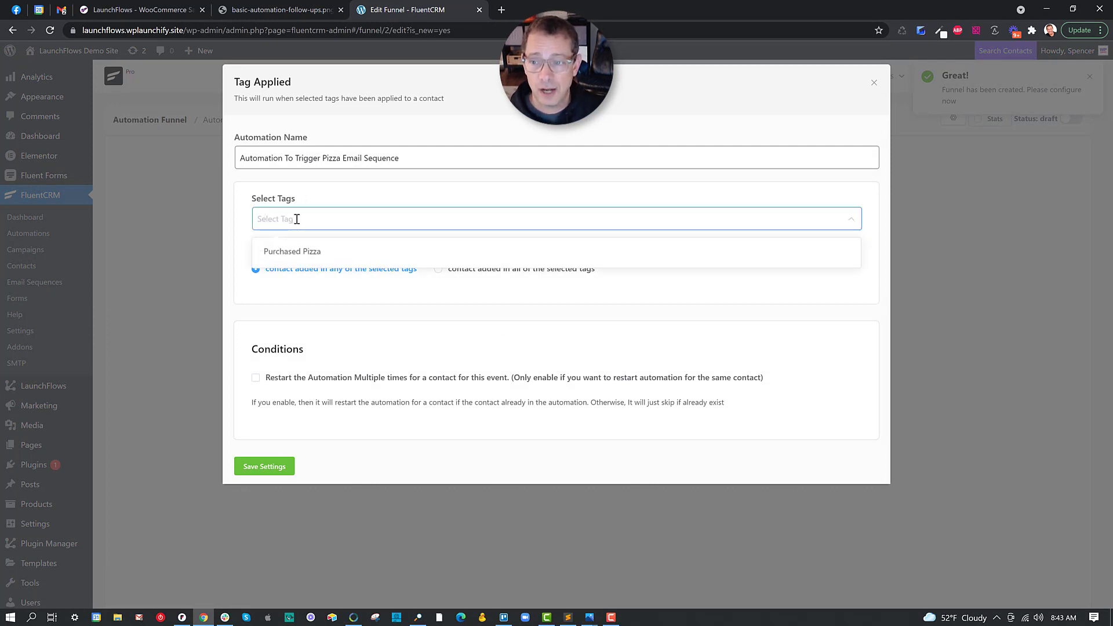
pyautogui.click(293, 251)
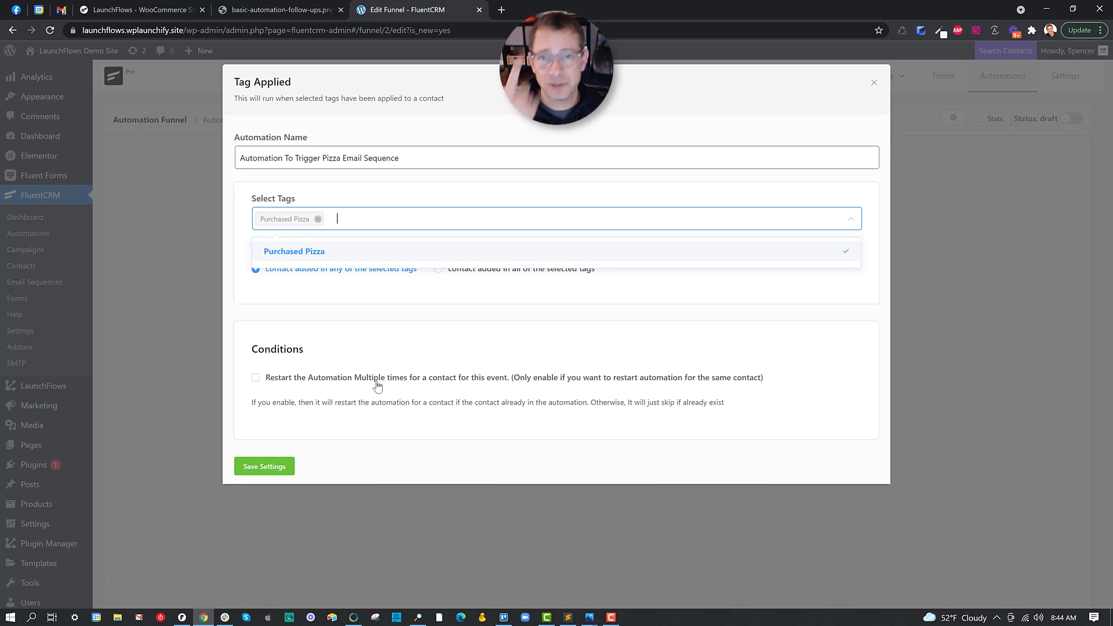
pyautogui.click(291, 470)
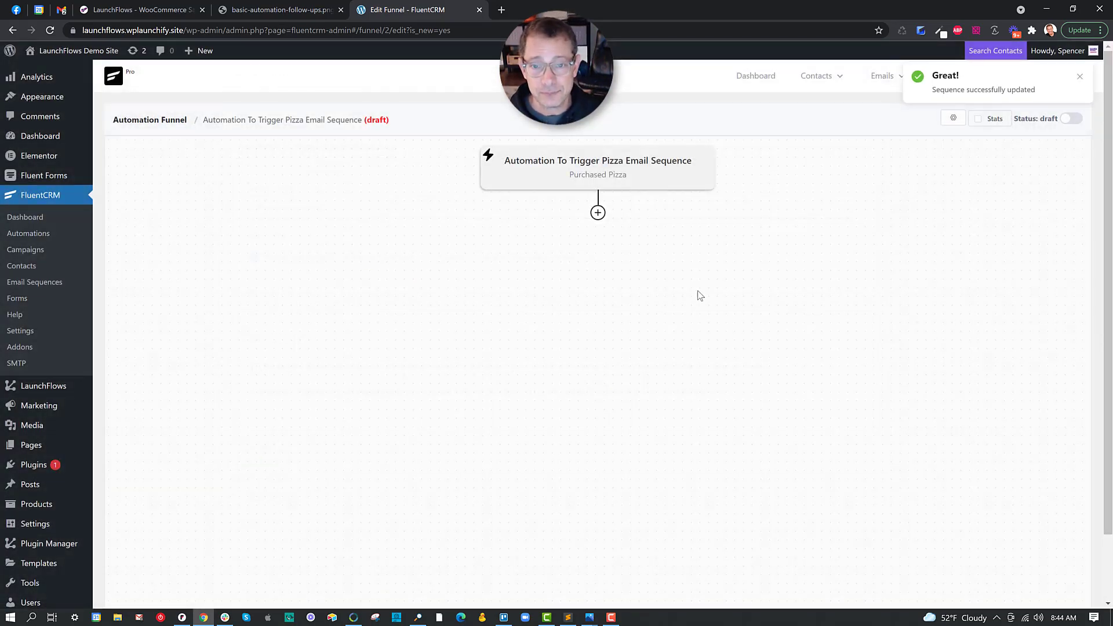
# Step: Add a Set Sequence Emails action assigning the New Pizza Buyers sequence and save it
pyautogui.click(597, 214)
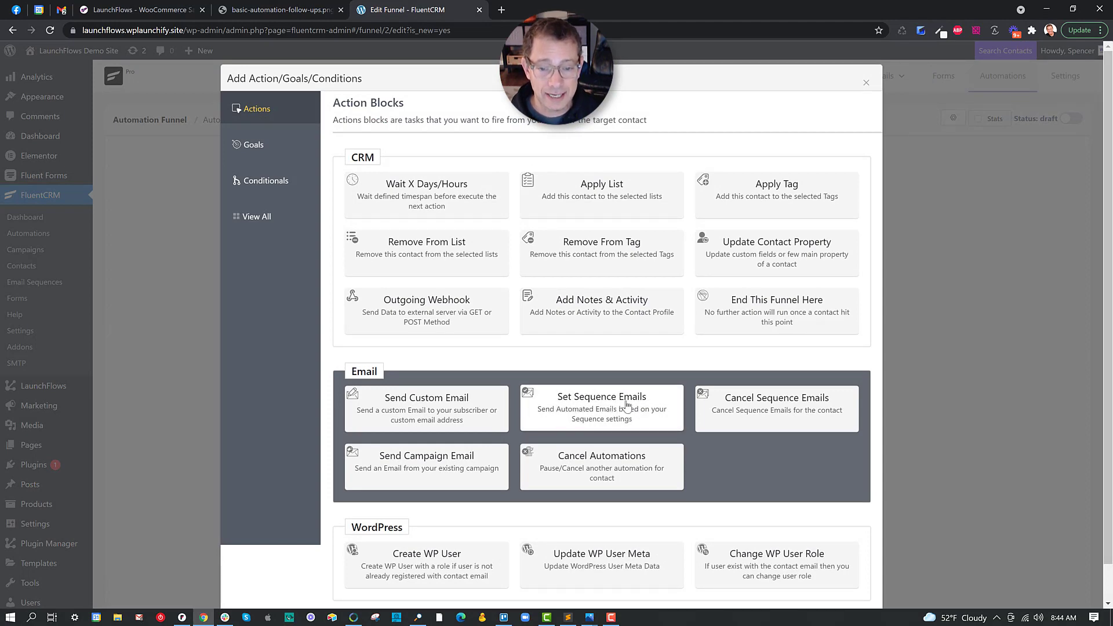
pyautogui.click(607, 407)
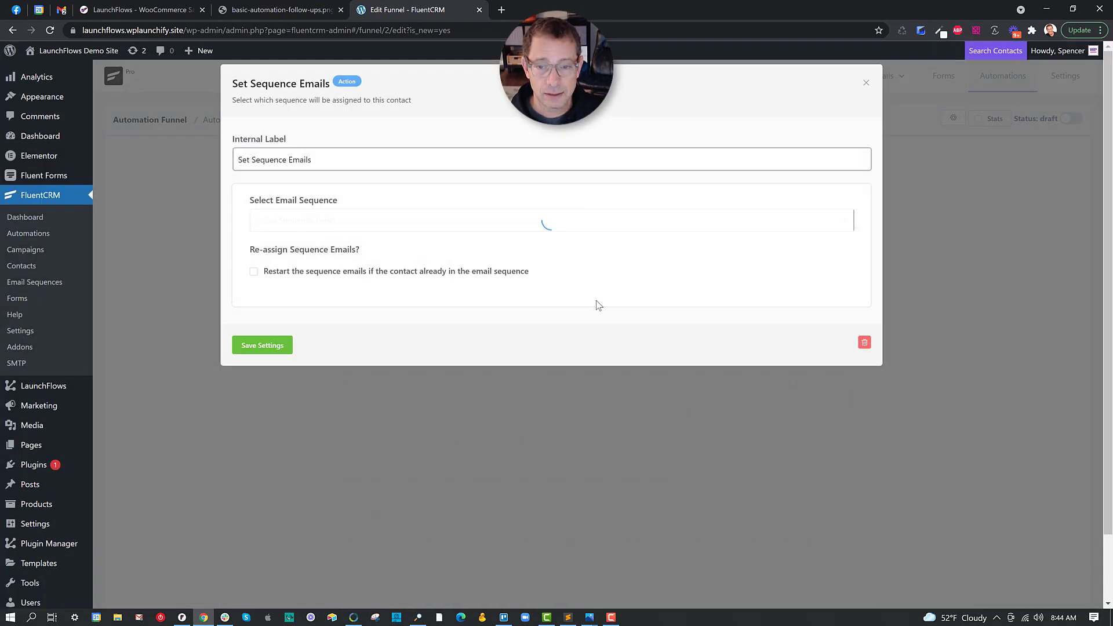
pyautogui.click(356, 223)
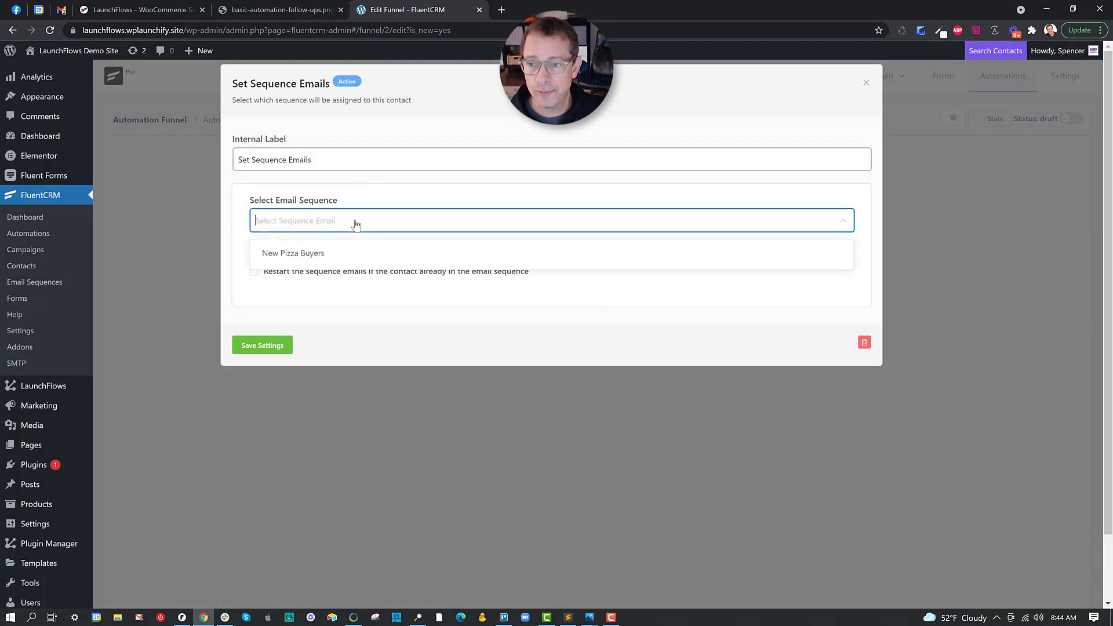
pyautogui.click(329, 254)
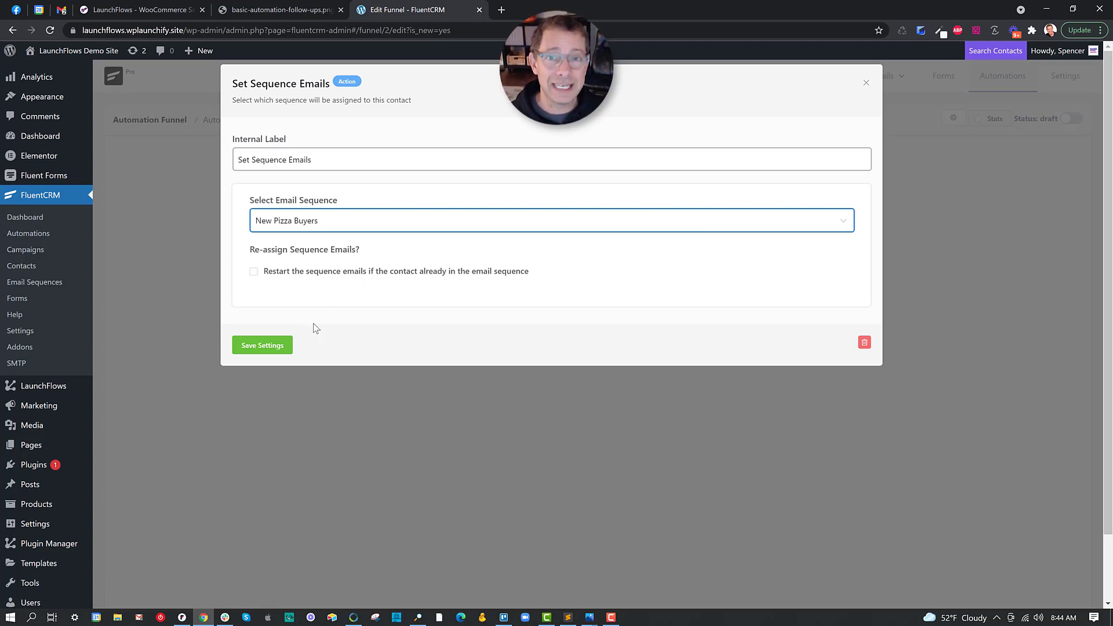
pyautogui.click(275, 347)
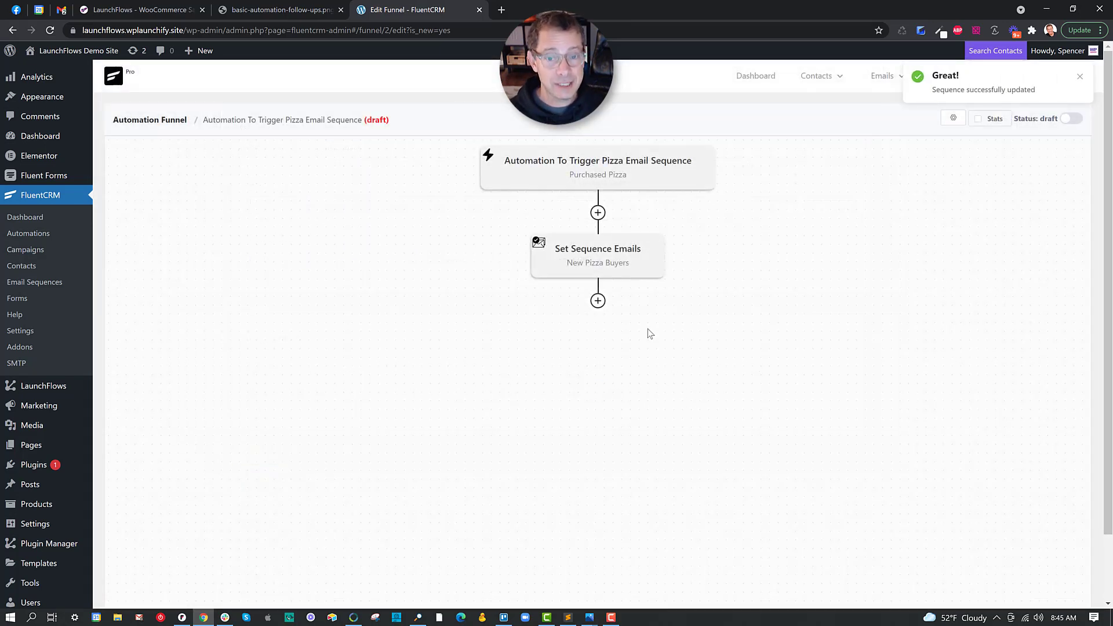
# Step: Add a step slot and browse the Goals, Conditionals and View All step types
pyautogui.click(598, 302)
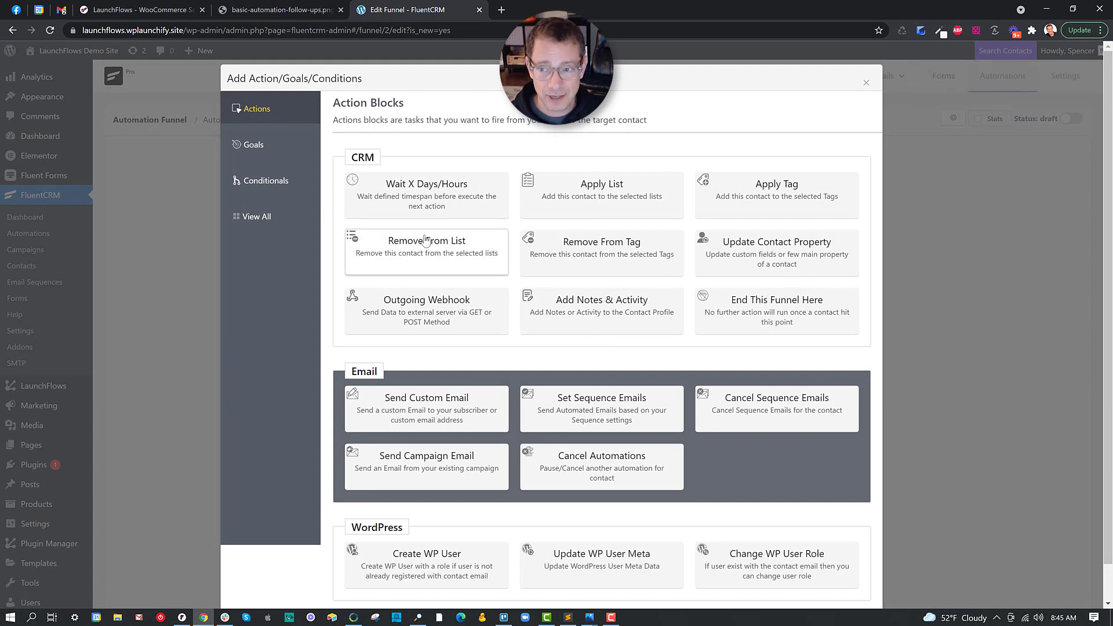
pyautogui.scroll(-1, 437, 247)
pyautogui.click(253, 110)
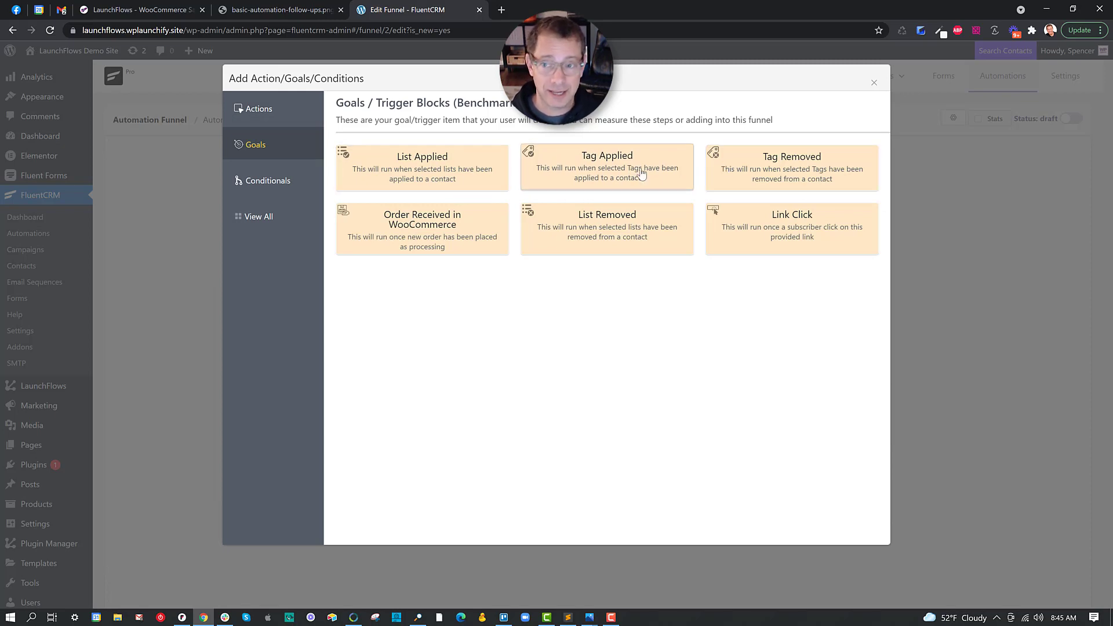
pyautogui.click(261, 181)
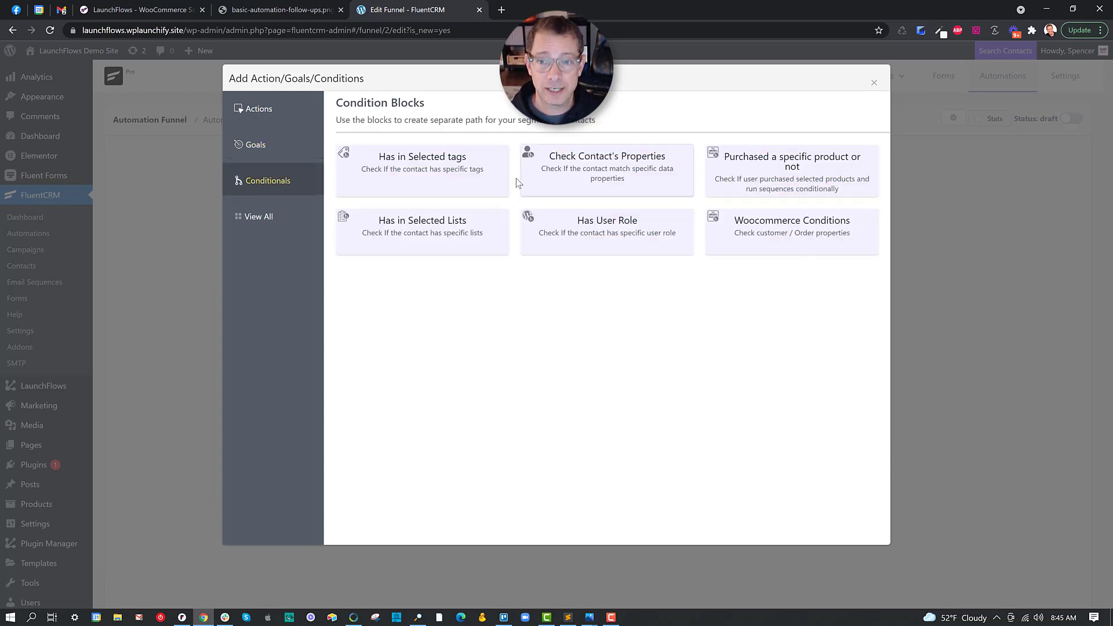
pyautogui.click(251, 221)
pyautogui.scroll(-3, 553, 282)
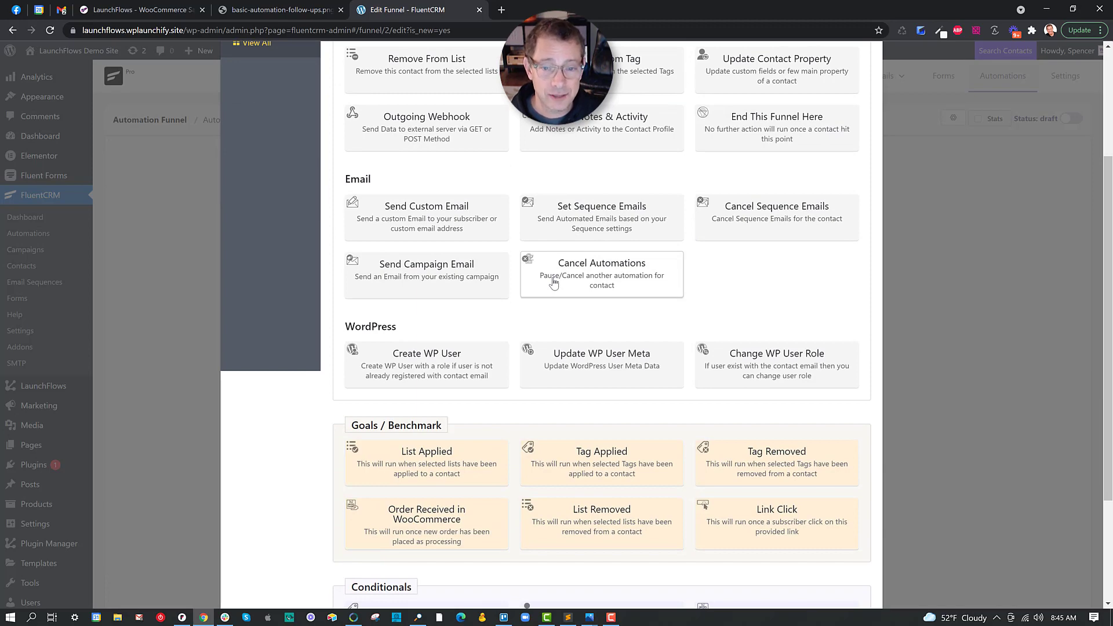
pyautogui.scroll(-2, 553, 282)
pyautogui.scroll(4, 633, 344)
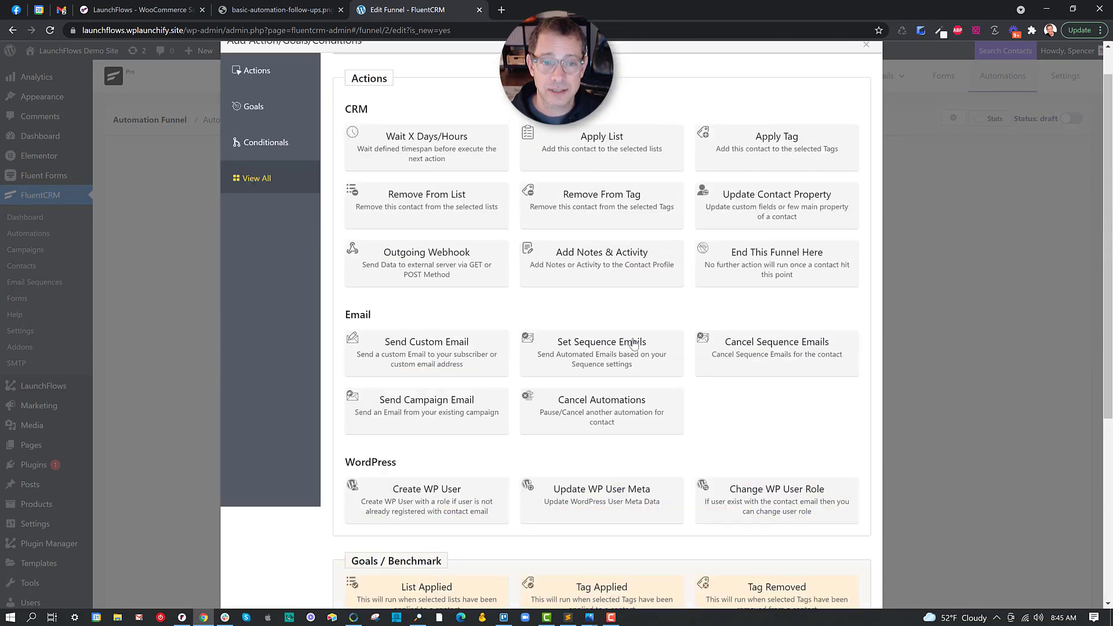
pyautogui.click(245, 115)
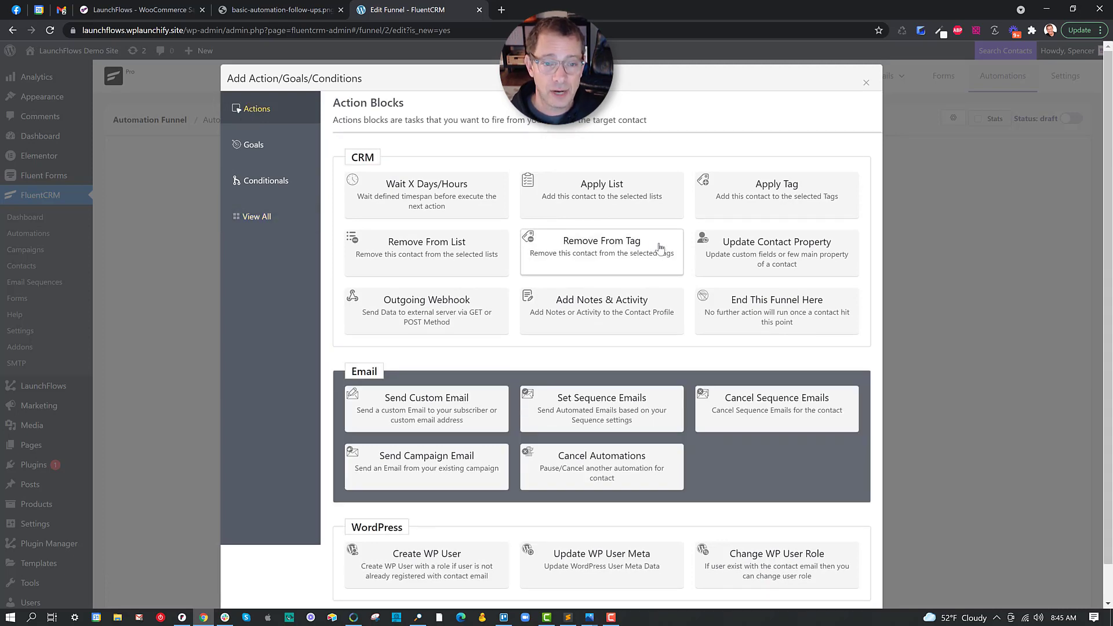
# Step: Choose the End This Funnel Here action and save it
pyautogui.click(740, 303)
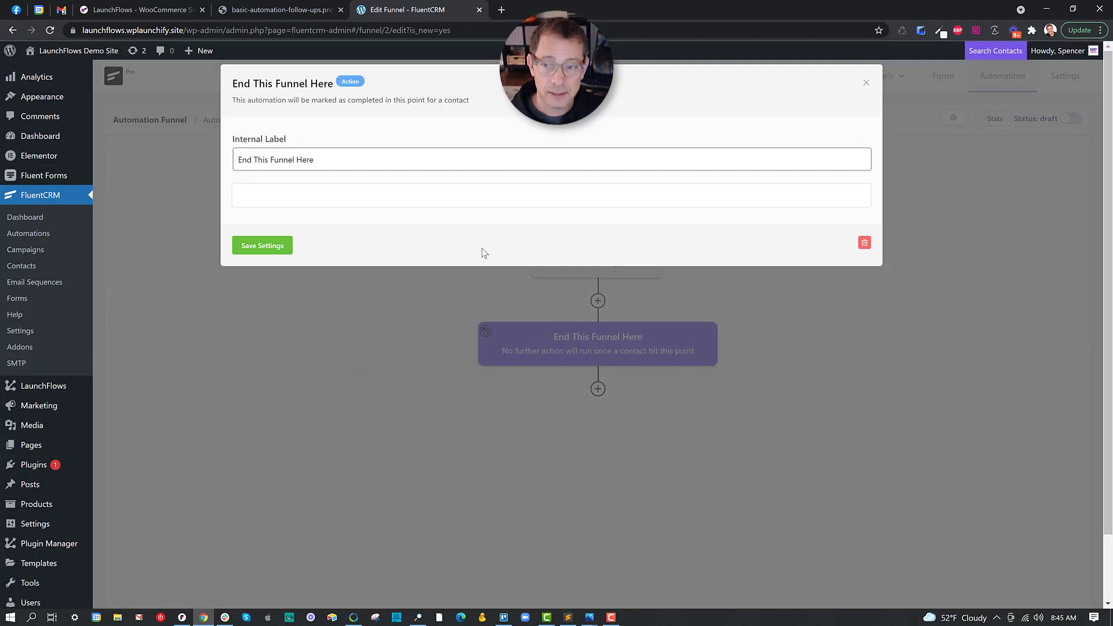
pyautogui.click(263, 245)
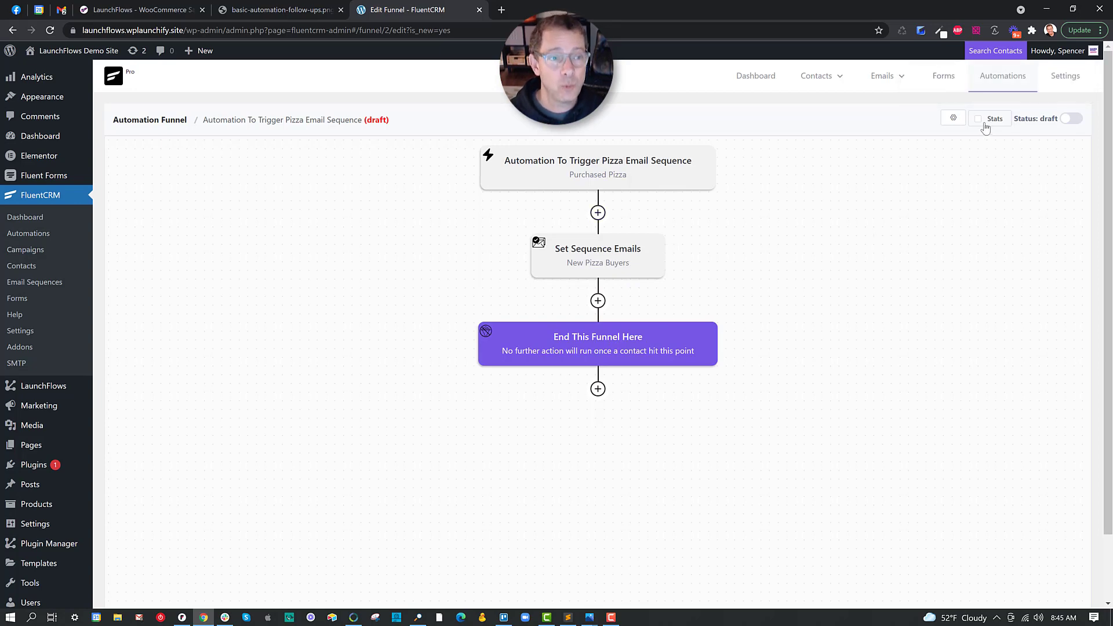
# Step: Publish the automation, then load launchflows.wplaunchify.site/shop in the browser
pyautogui.click(1072, 121)
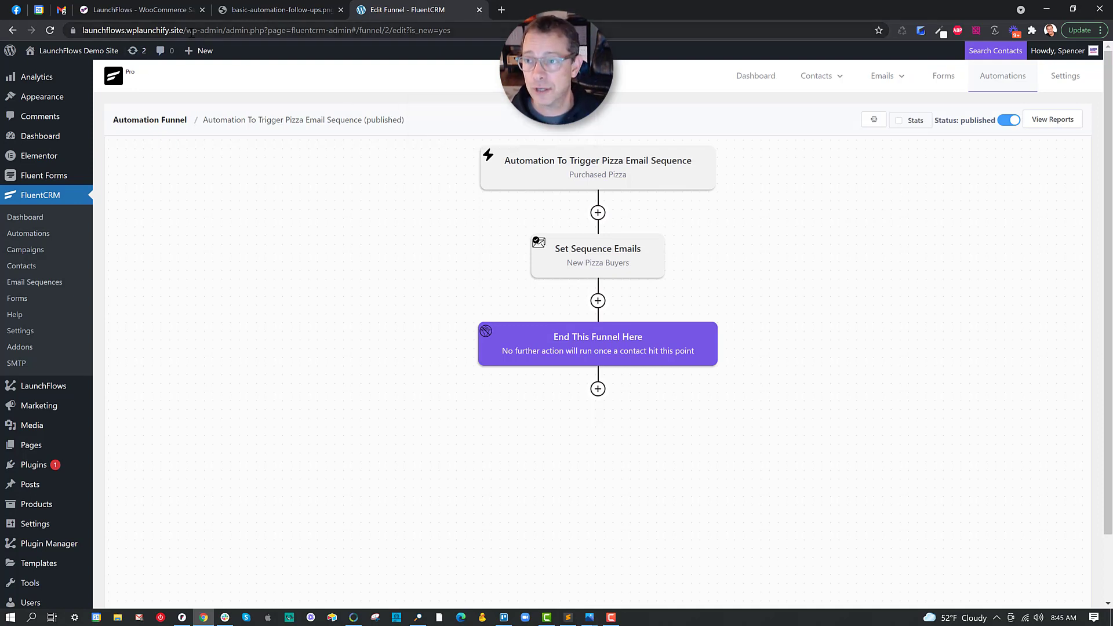
pyautogui.moveTo(192, 30); pyautogui.dragTo(451, 29)
pyautogui.press('BackSpace')
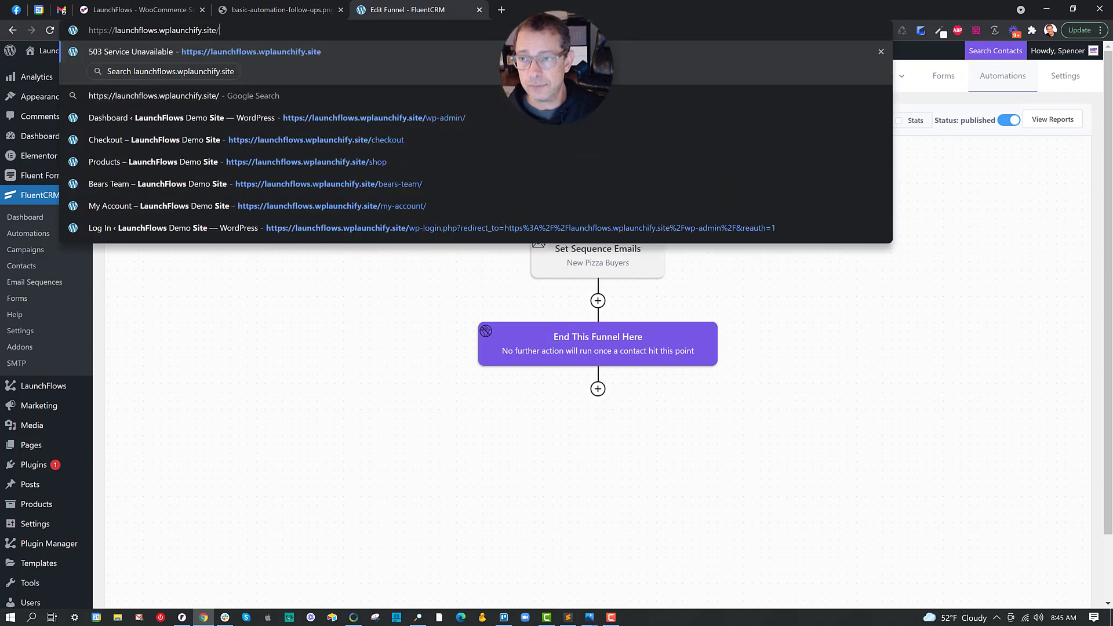
pyautogui.write('s')
pyautogui.press('Return')
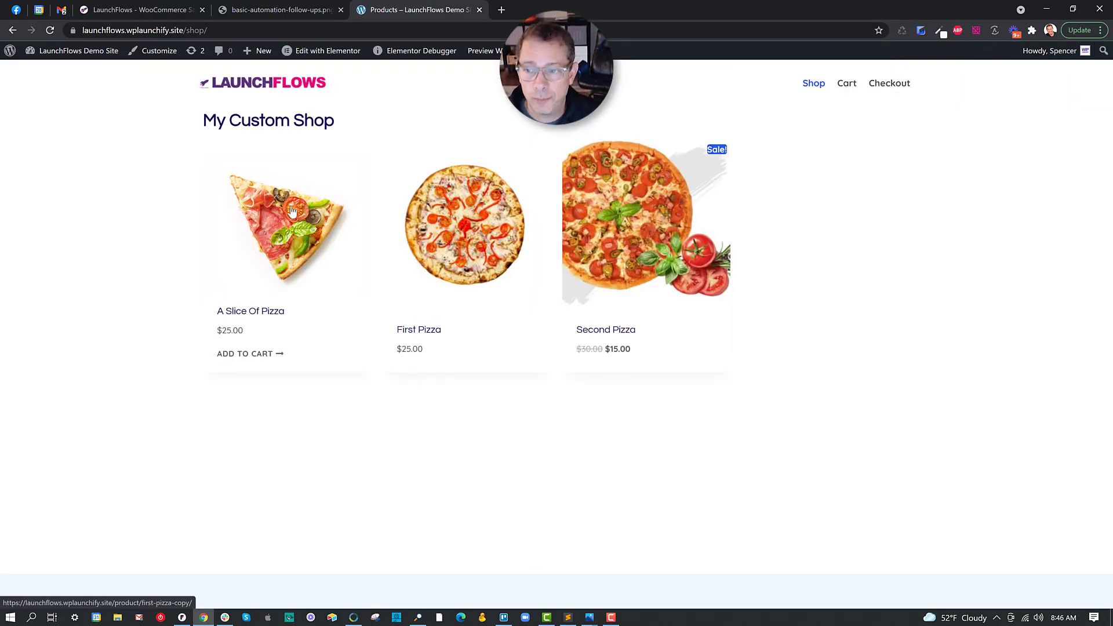
# Step: Add A Slice Of Pizza to the cart, go to checkout and remove First Pizza from the order
pyautogui.click(264, 354)
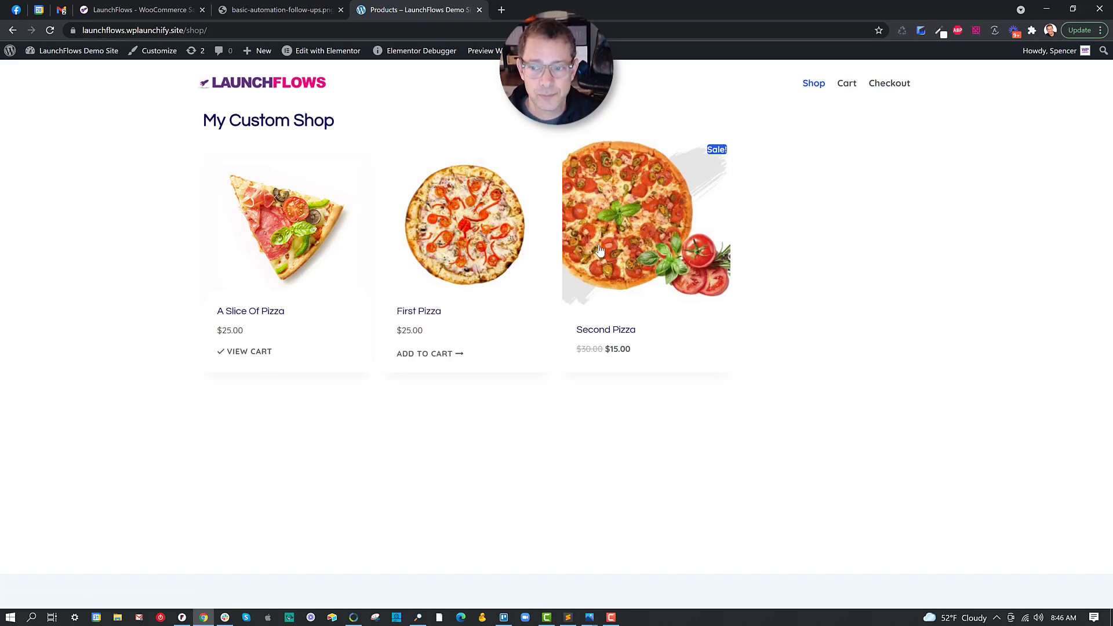
pyautogui.click(888, 87)
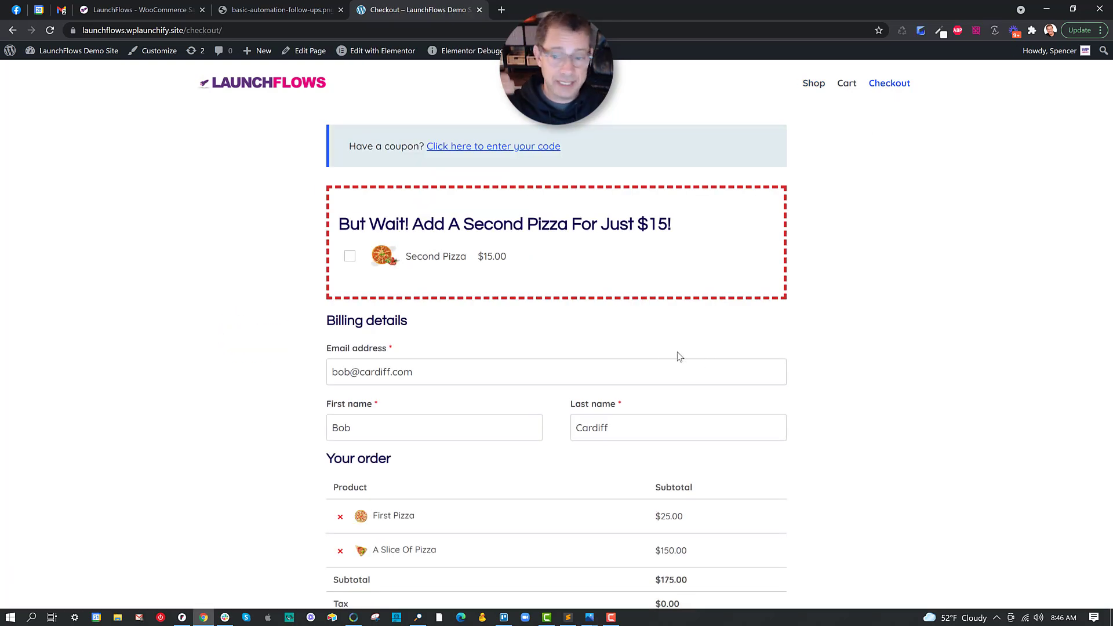
pyautogui.click(340, 518)
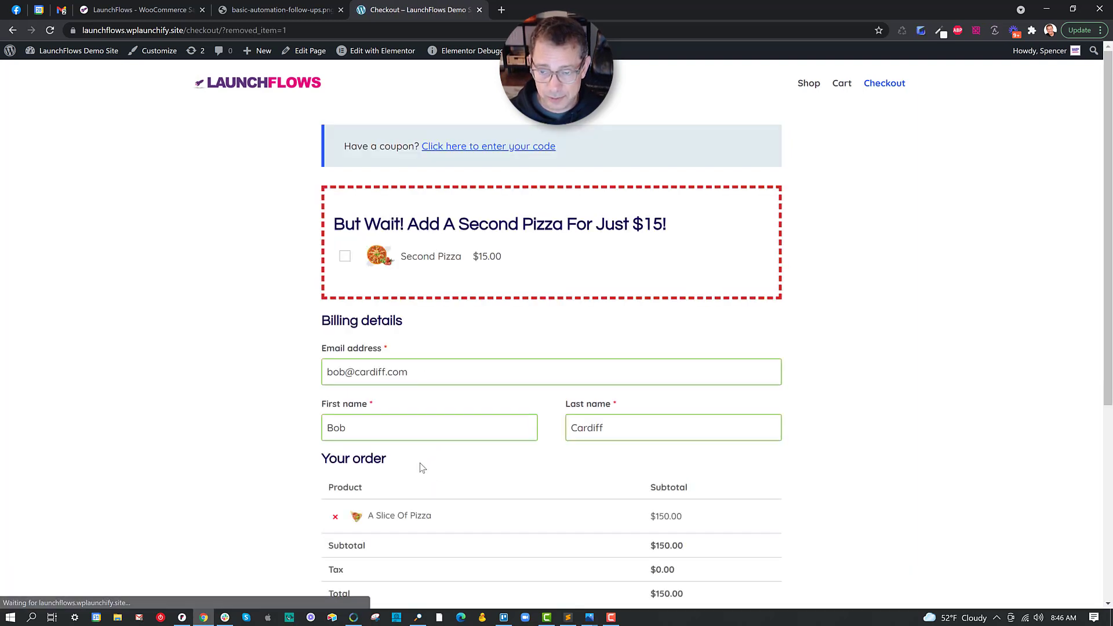
pyautogui.scroll(-1, 417, 467)
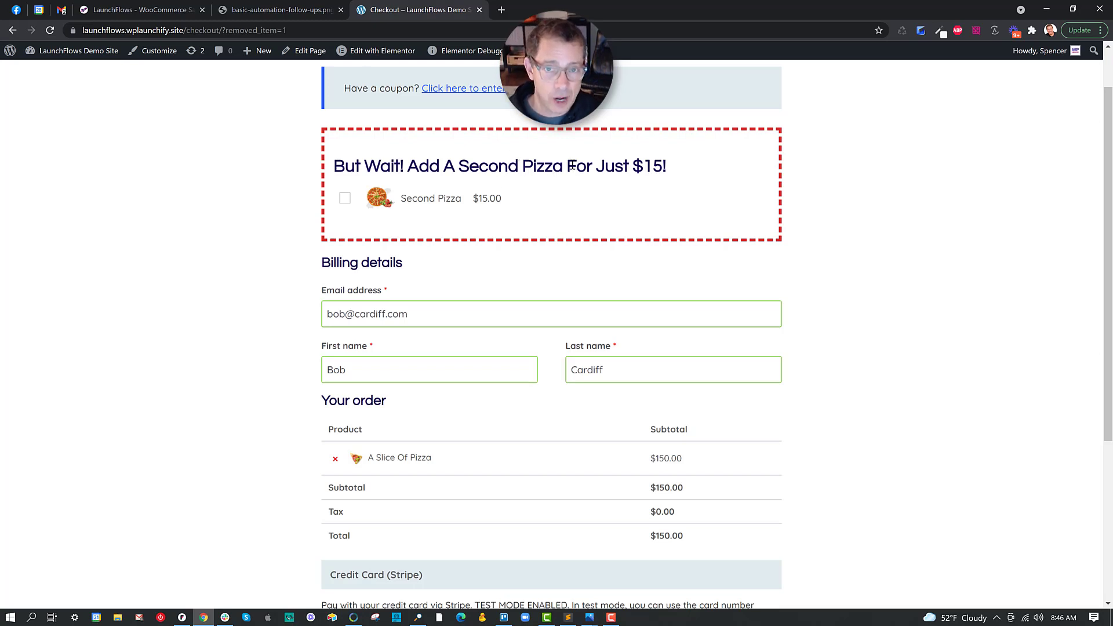
pyautogui.scroll(-2, 572, 162)
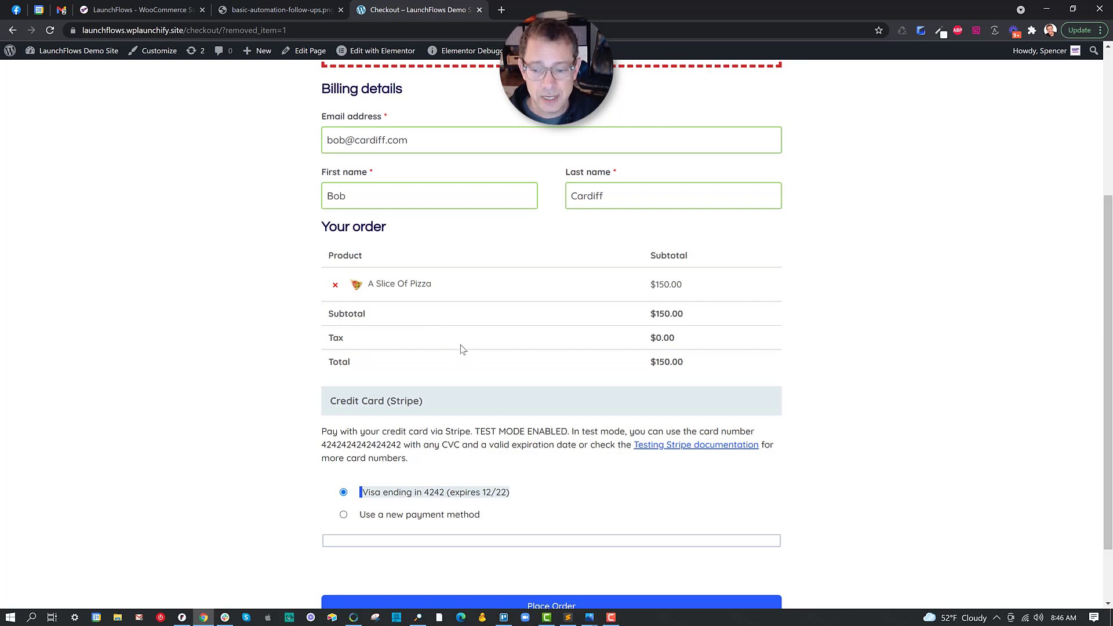
pyautogui.scroll(3, 462, 353)
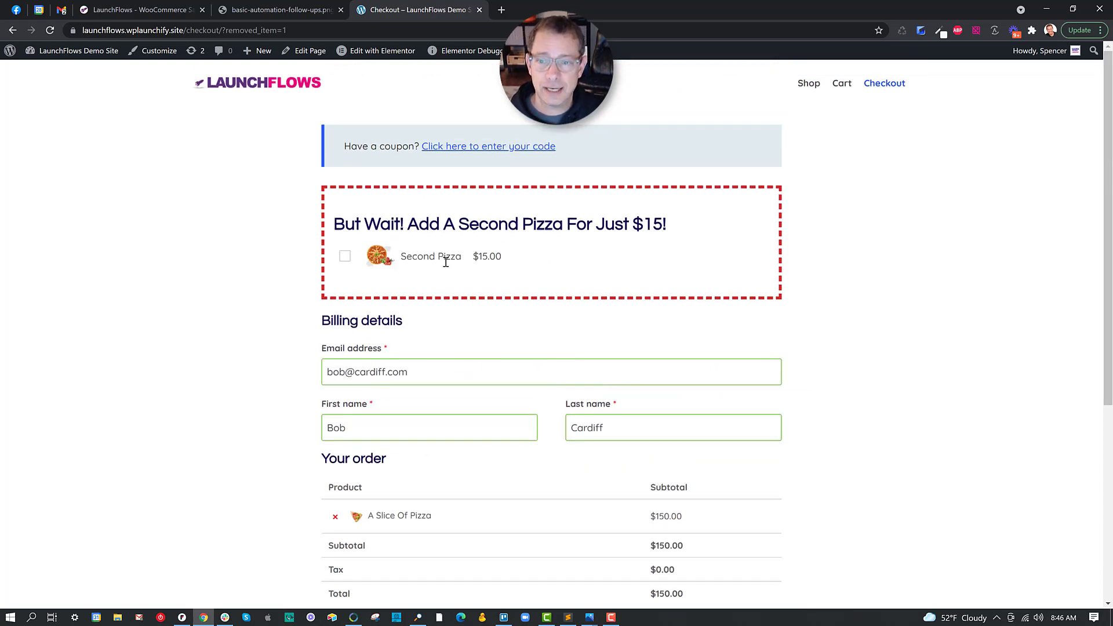
pyautogui.scroll(-2, 441, 253)
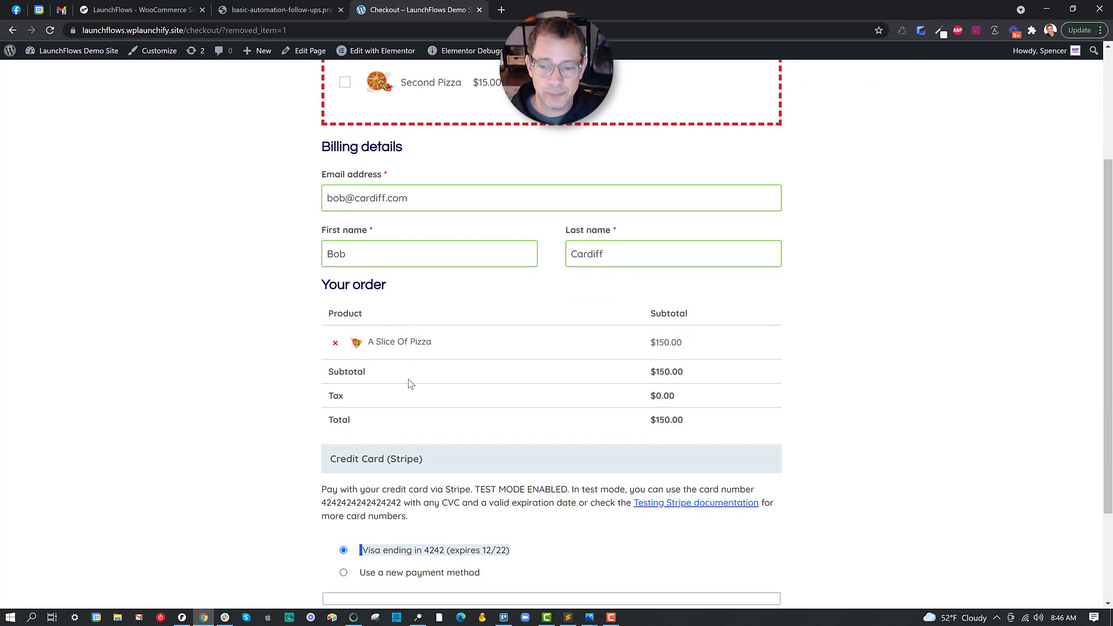
pyautogui.scroll(-1, 398, 534)
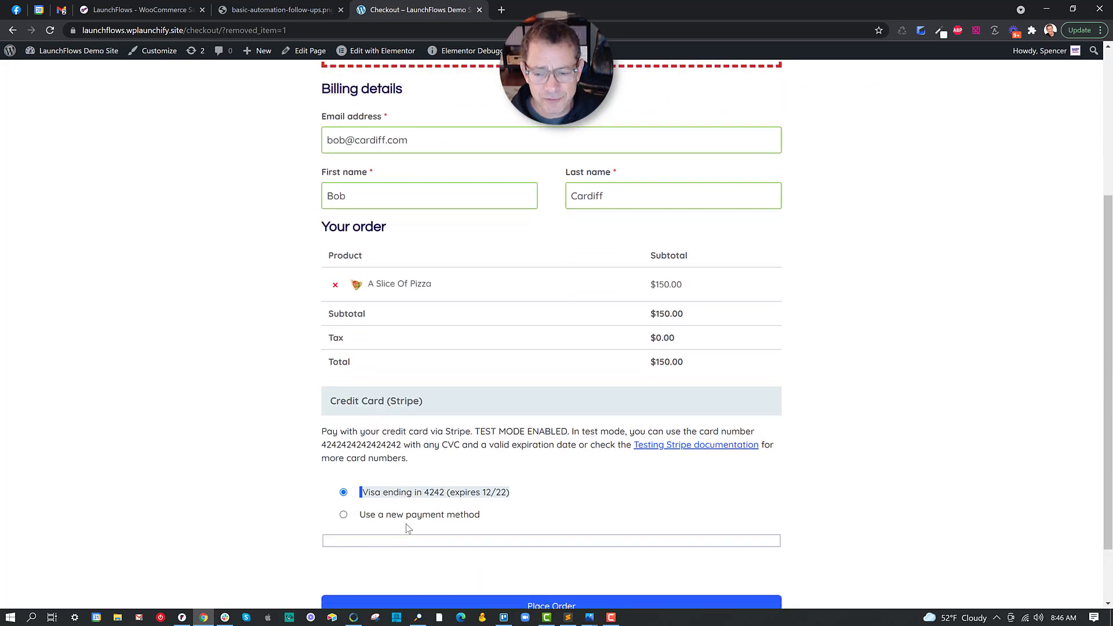
pyautogui.scroll(3, 411, 455)
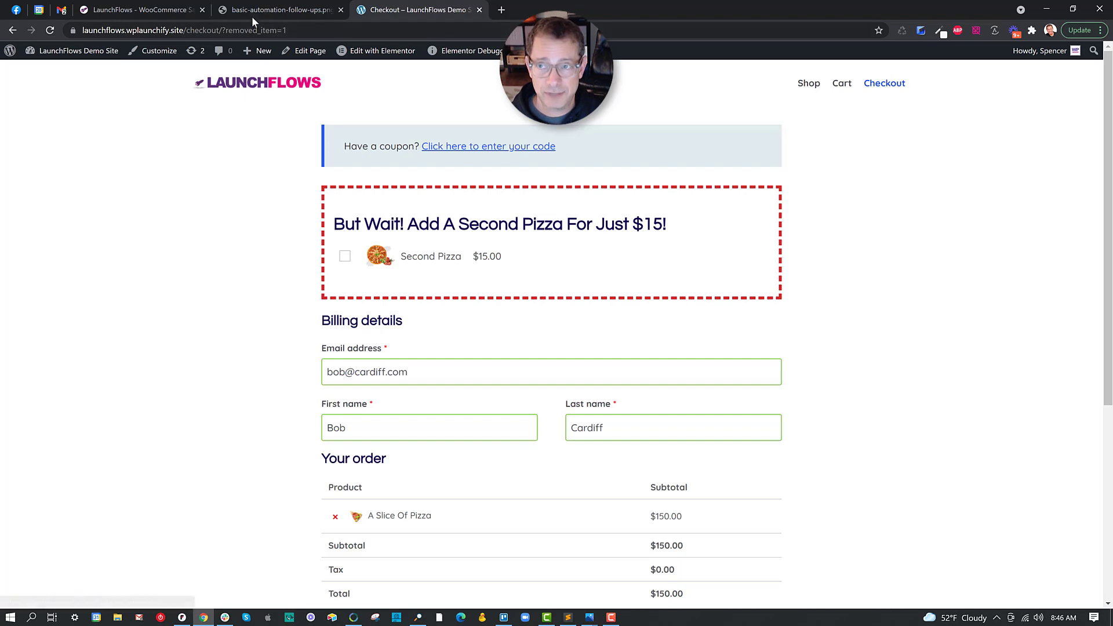
# Step: Go to the admin dashboard and open the buyer's FluentCRM contact profile
pyautogui.moveTo(79, 51)
pyautogui.click(49, 81)
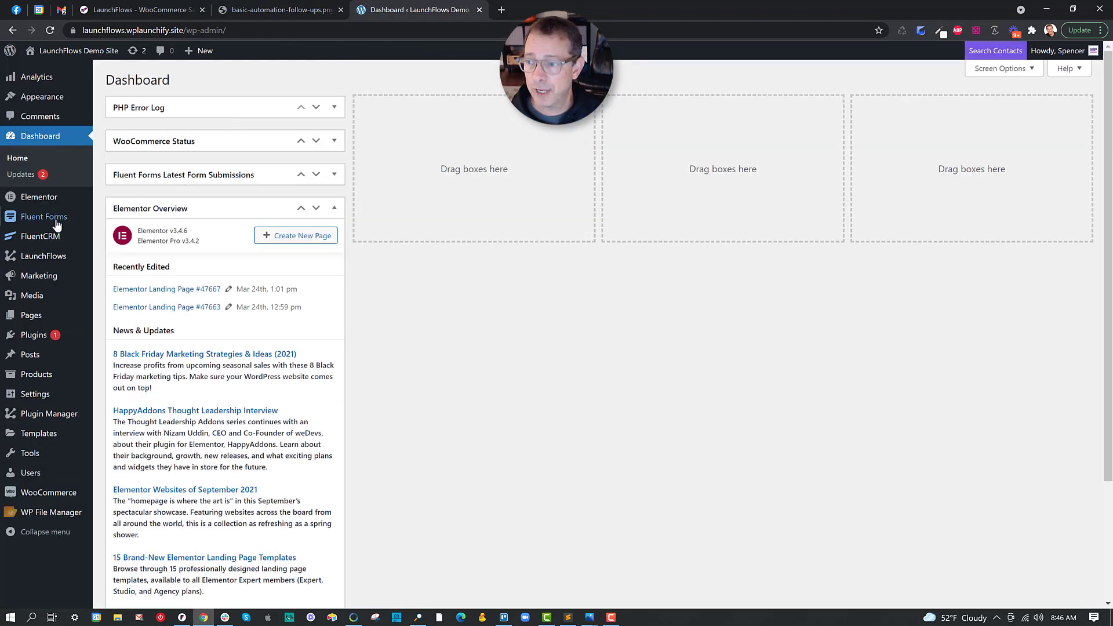
pyautogui.moveTo(40, 235)
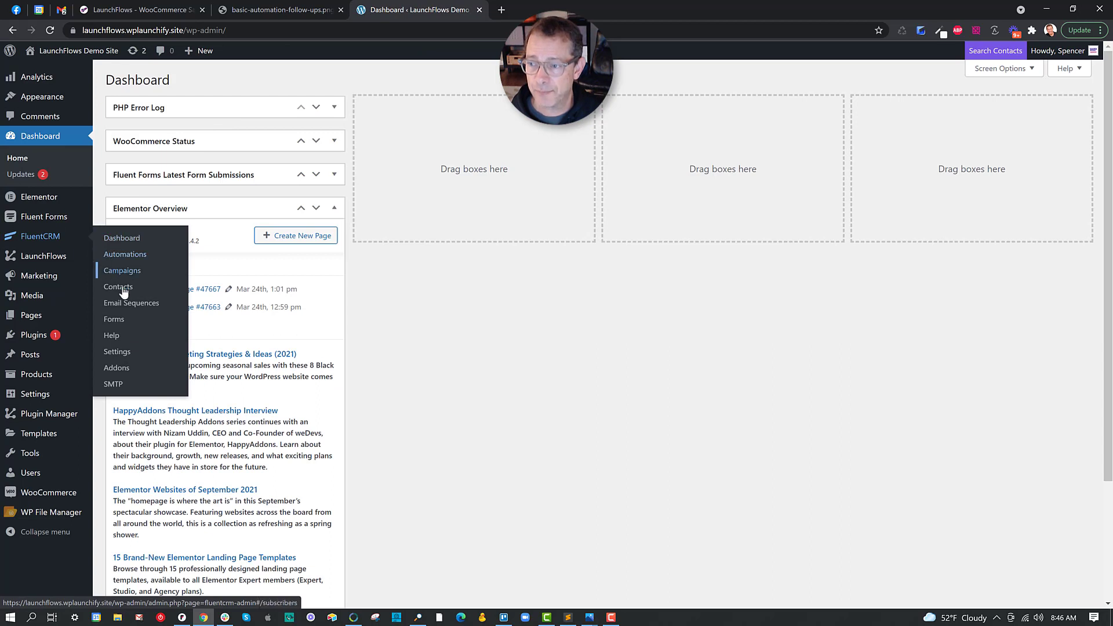
pyautogui.click(119, 288)
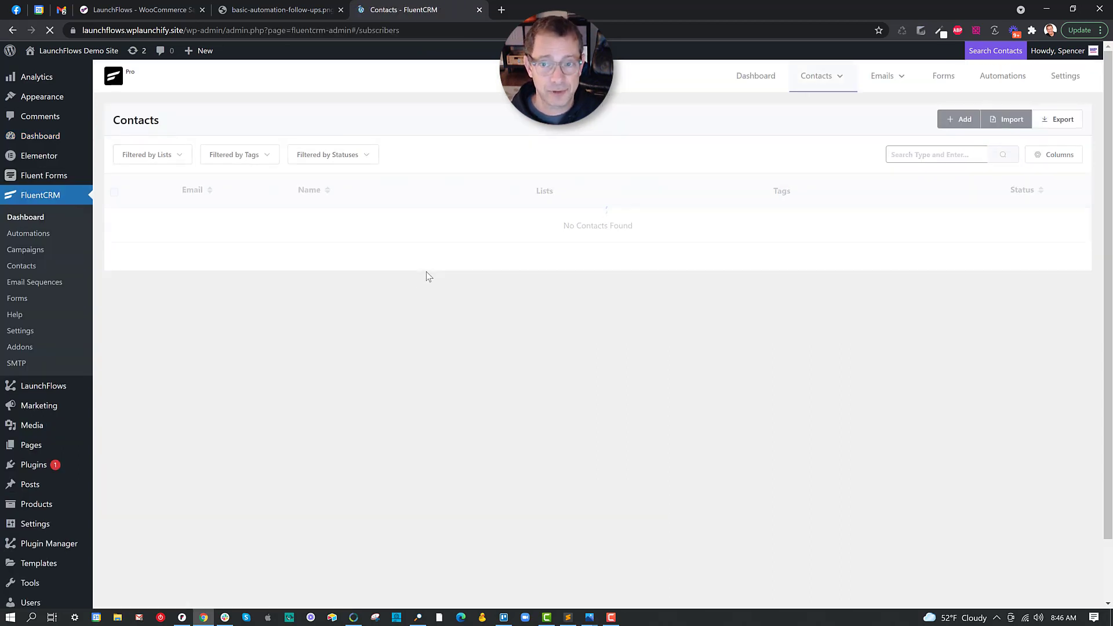
pyautogui.click(209, 227)
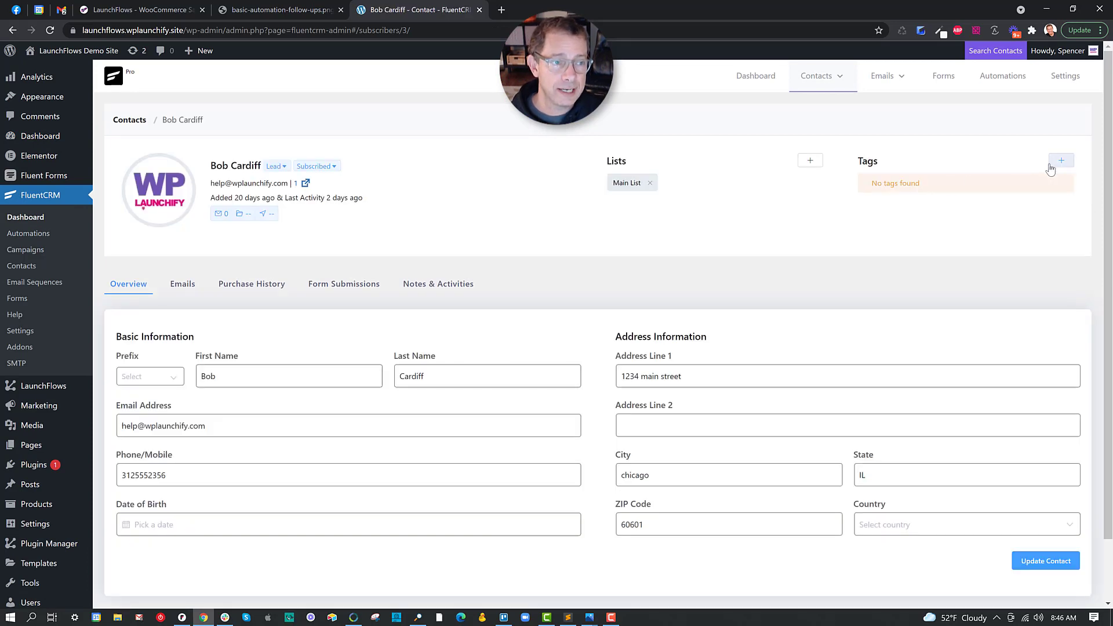
# Step: Apply the Purchased Pizza tag to the contact
pyautogui.click(1050, 169)
pyautogui.click(1011, 236)
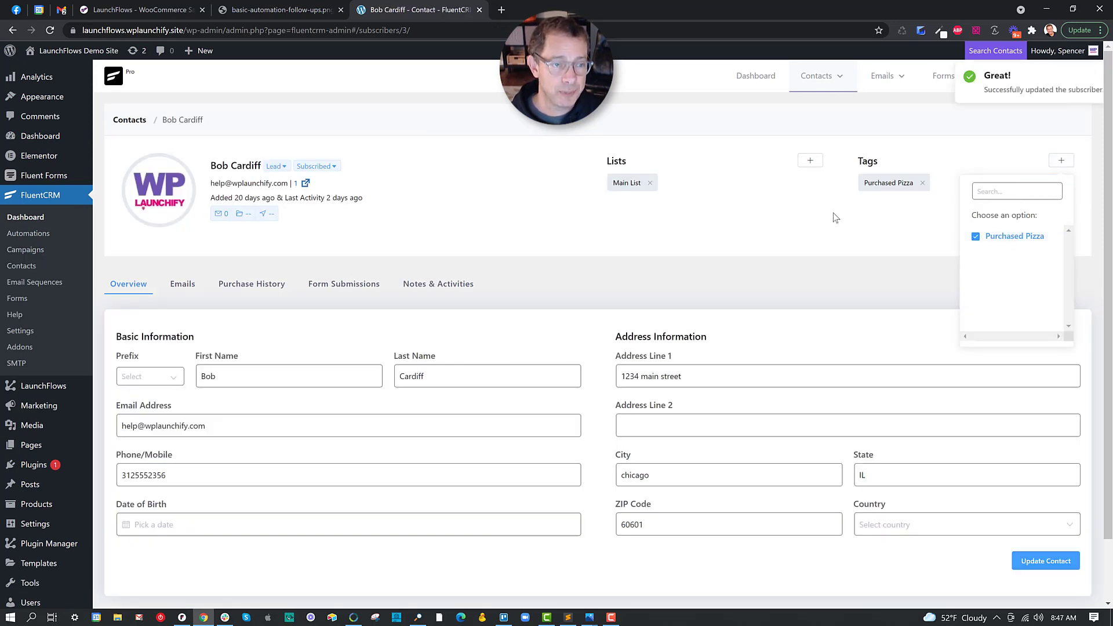
pyautogui.click(833, 214)
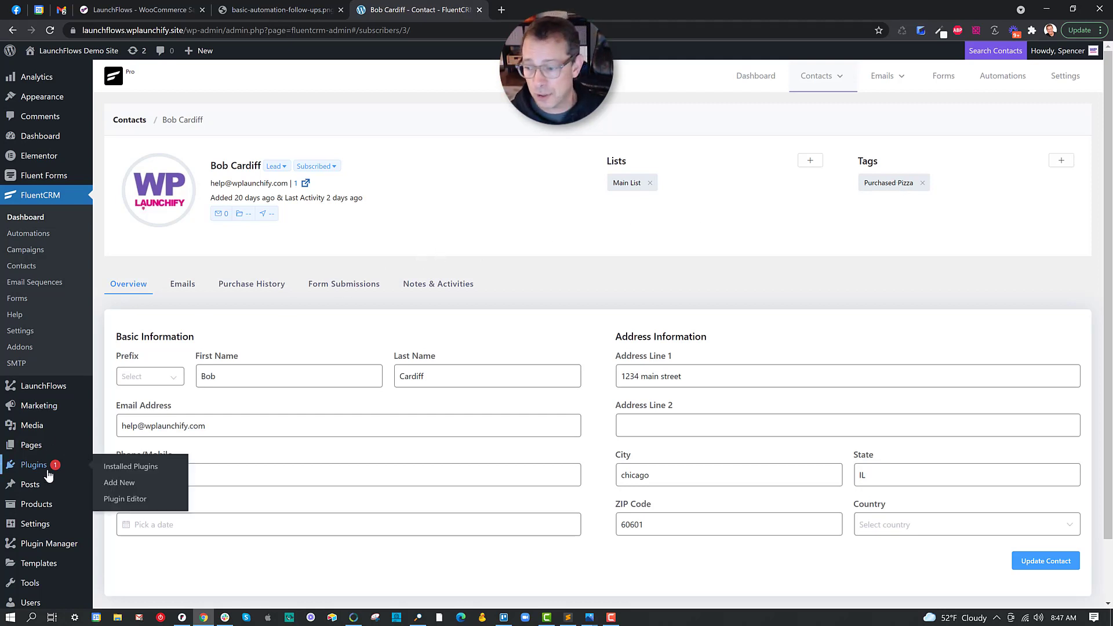
pyautogui.scroll(-2, 35, 474)
pyautogui.moveTo(30, 533)
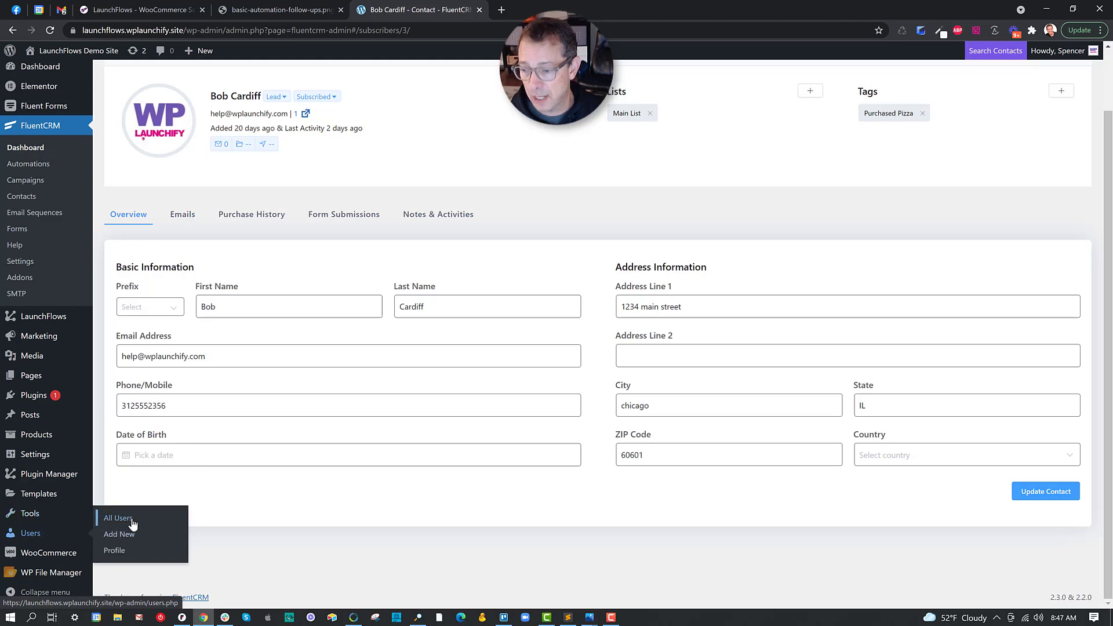
# Step: View your own user profile's WP Fusion section showing the Purchased Pizza tag
pyautogui.click(123, 554)
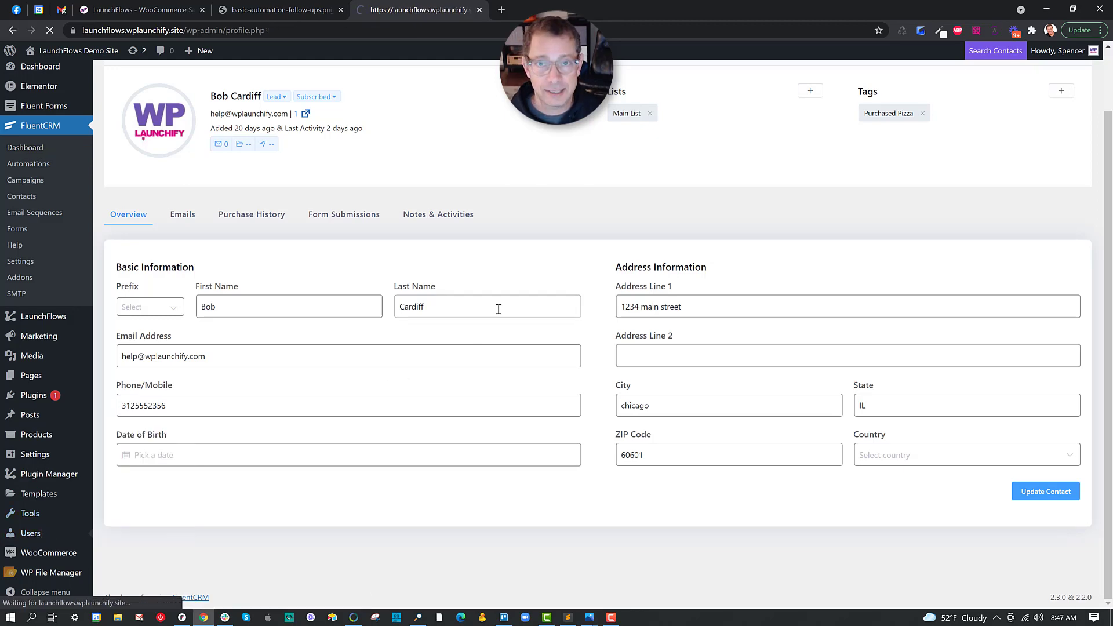
pyautogui.scroll(-5, 419, 334)
pyautogui.scroll(-4, 419, 335)
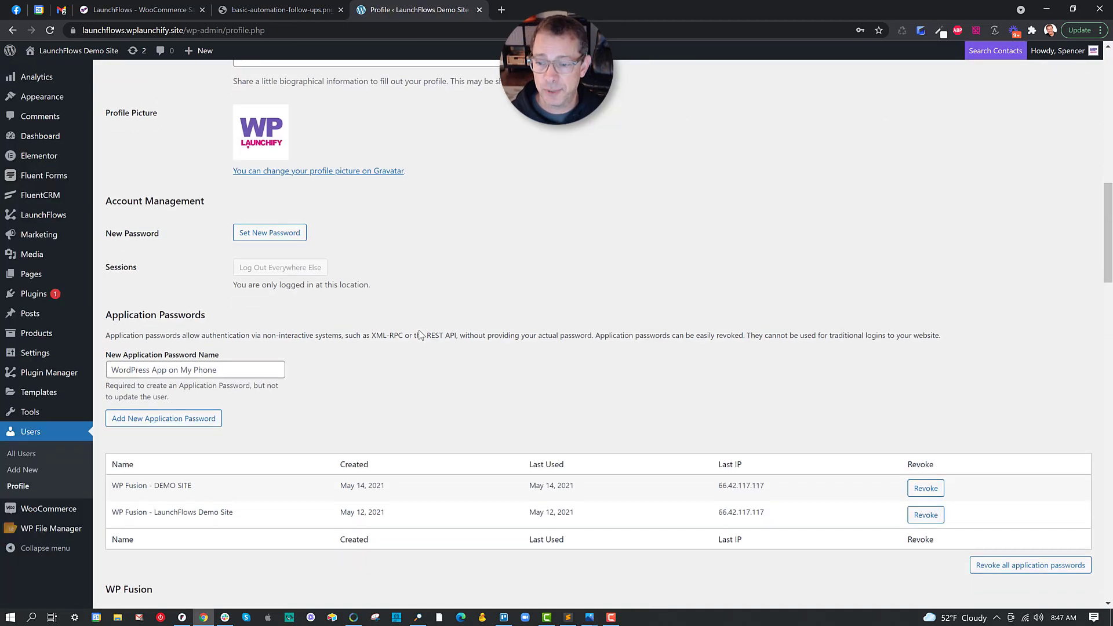
pyautogui.scroll(-3, 345, 304)
pyautogui.scroll(-1, 278, 312)
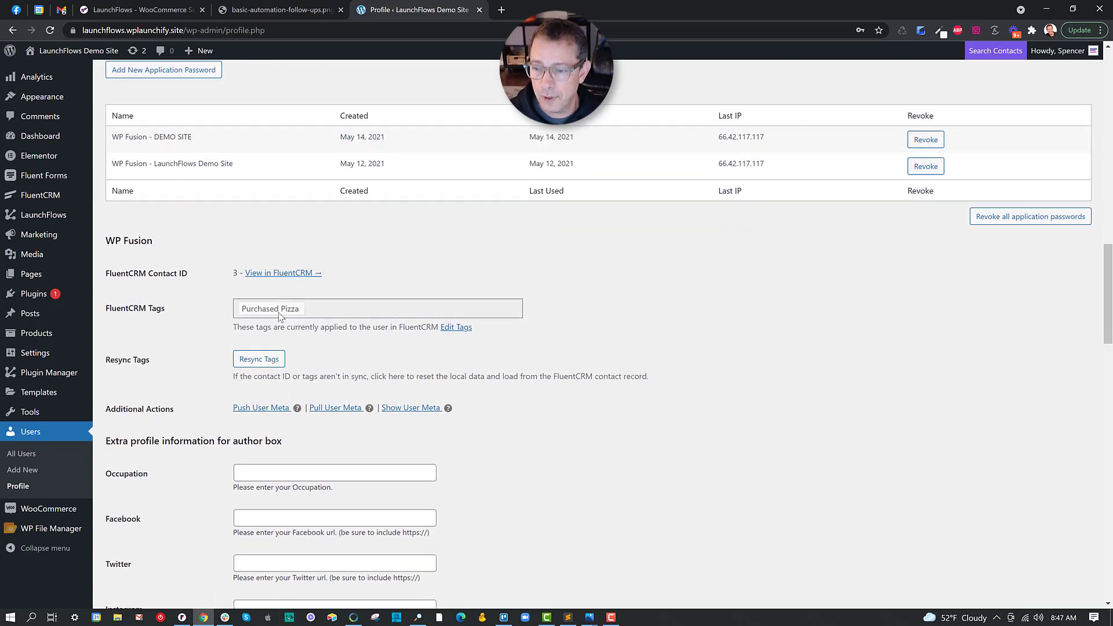
pyautogui.moveTo(175, 311); pyautogui.dragTo(152, 312)
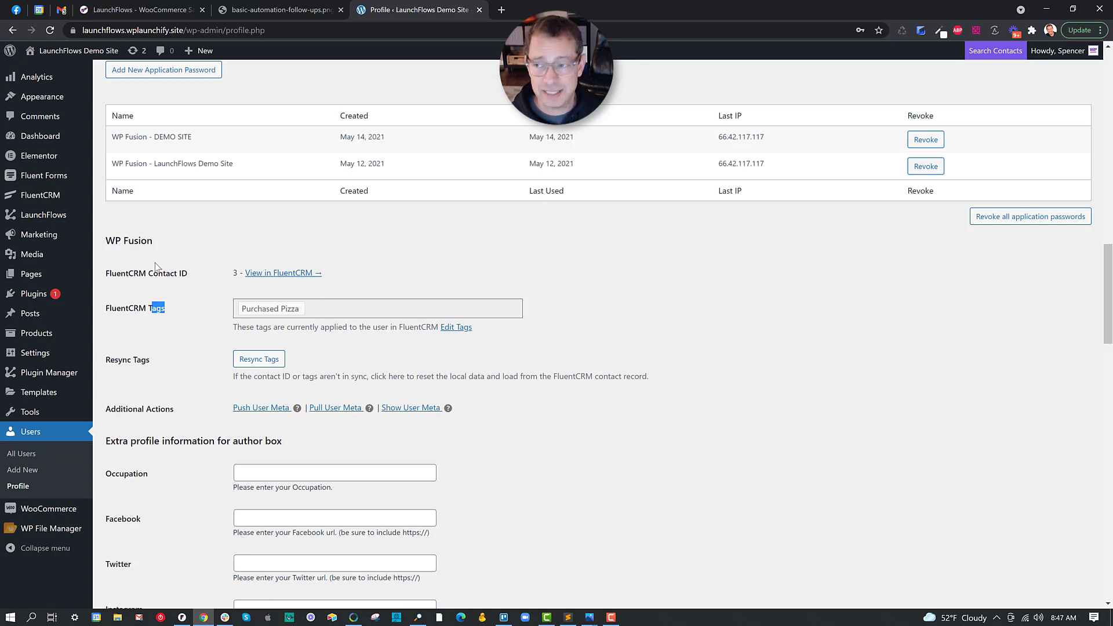
pyautogui.moveTo(31, 273)
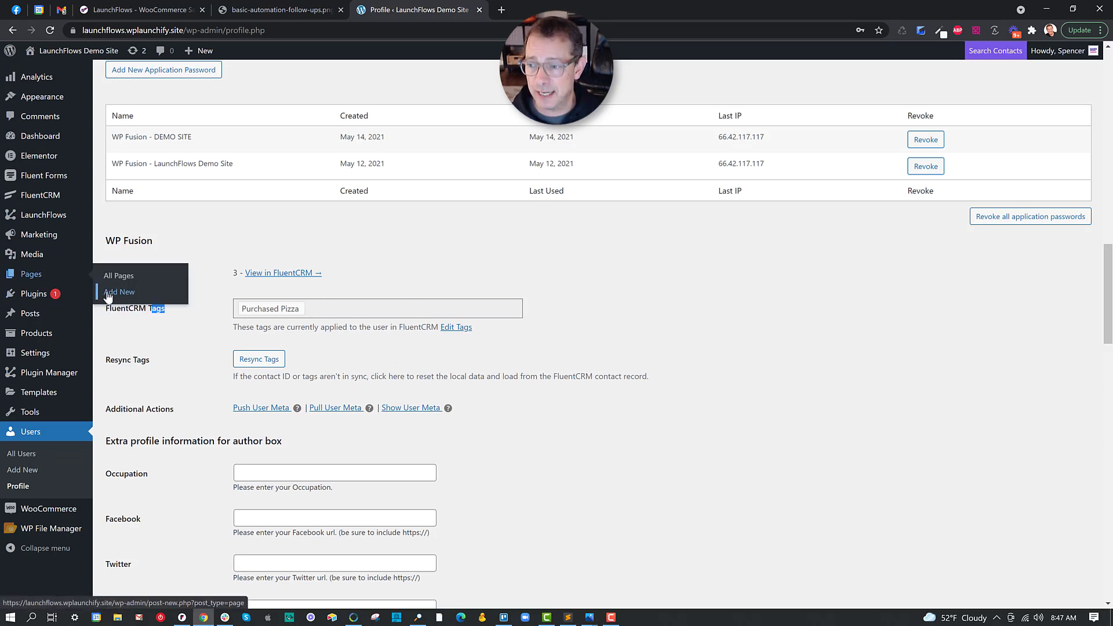
# Step: Create a new page titled 'Pizza Buyer Club Page', correcting the mistyped title
pyautogui.click(108, 295)
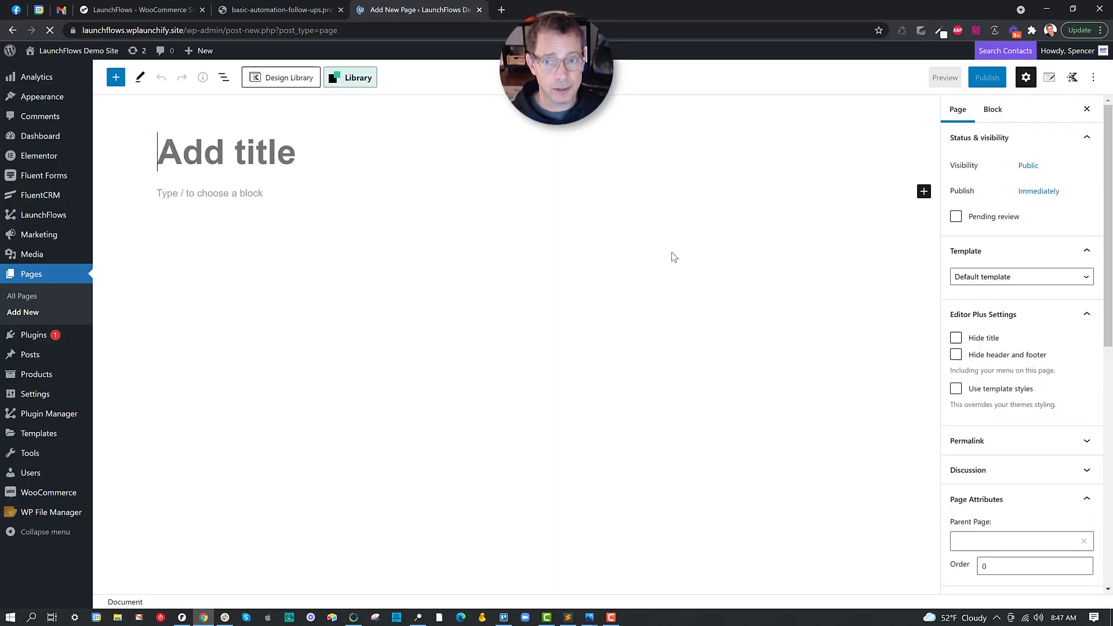
pyautogui.write('O')
pyautogui.press('BackSpace')
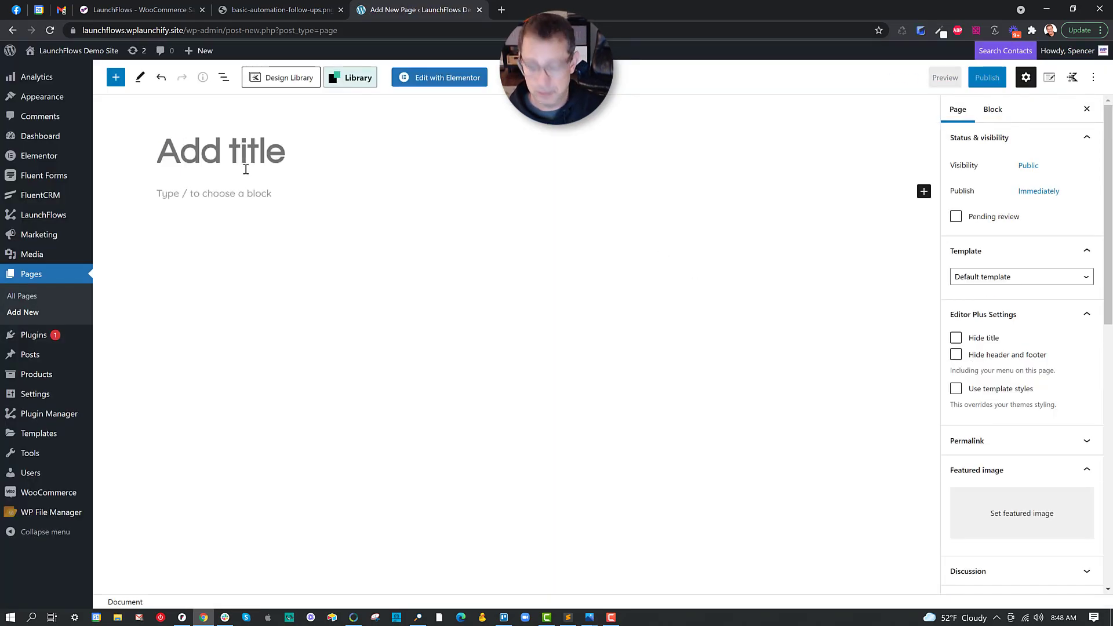
pyautogui.write('Pixx')
pyautogui.press('BackSpace')
pyautogui.press('BackSpace')
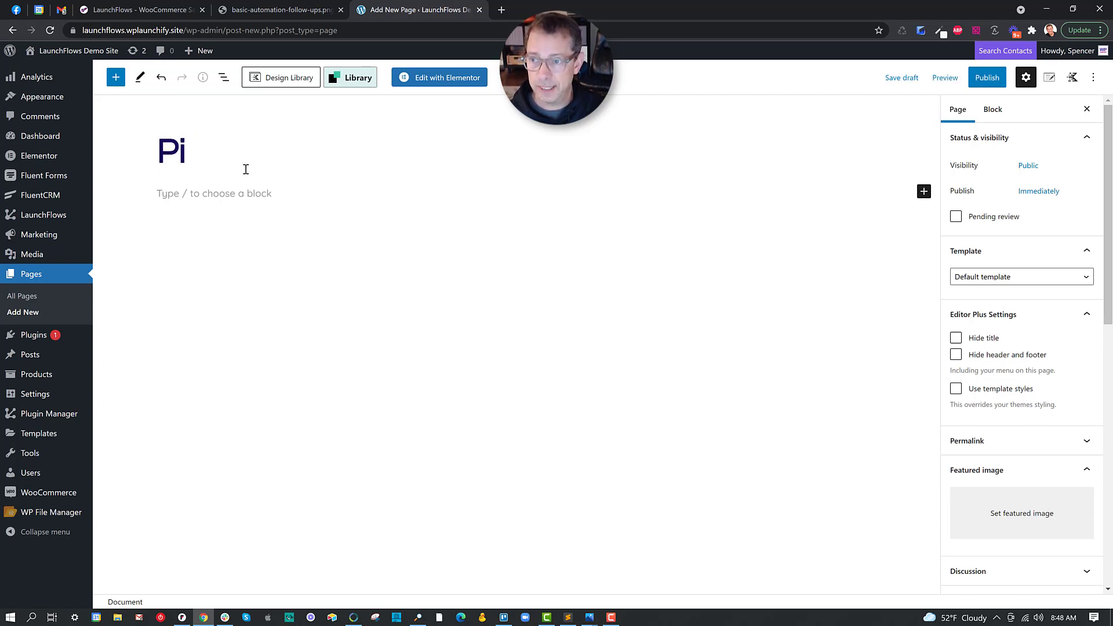
pyautogui.write('zza Buyer')
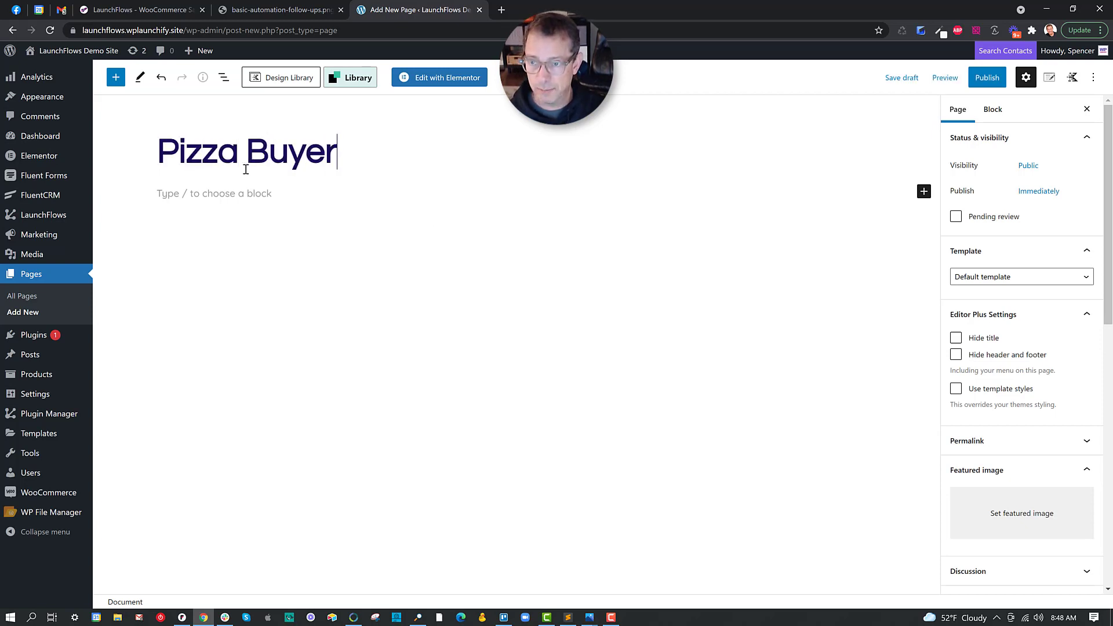
pyautogui.write(' Club Page')
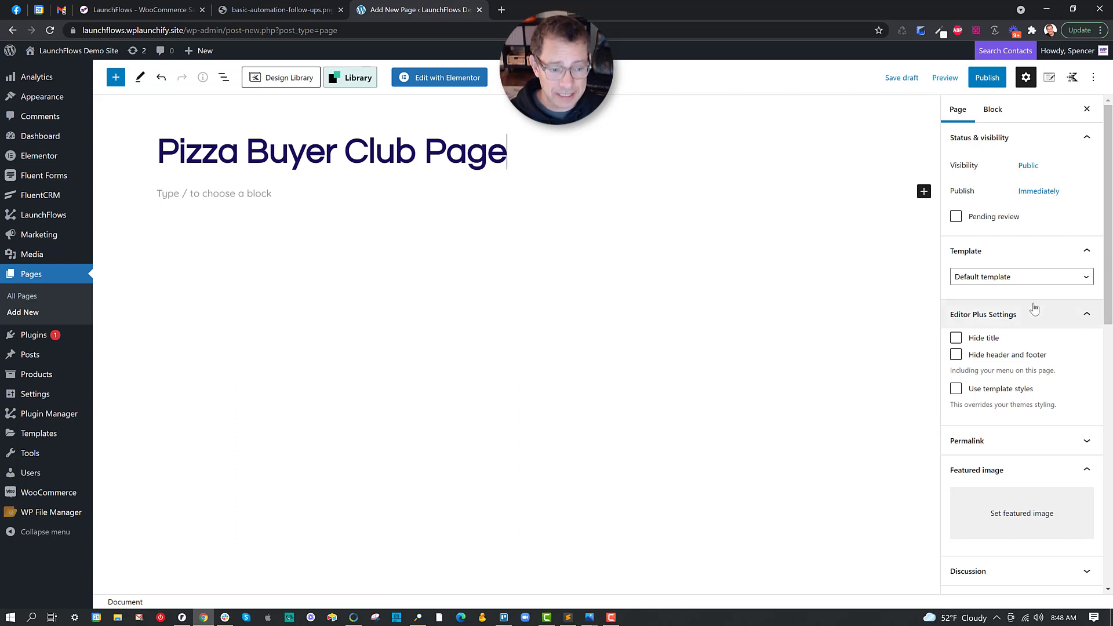
# Step: Restrict the page via WP Fusion to logged-in users with the Purchased Pizza tag, then return to the flowchart
pyautogui.click(957, 110)
pyautogui.scroll(-10, 1009, 149)
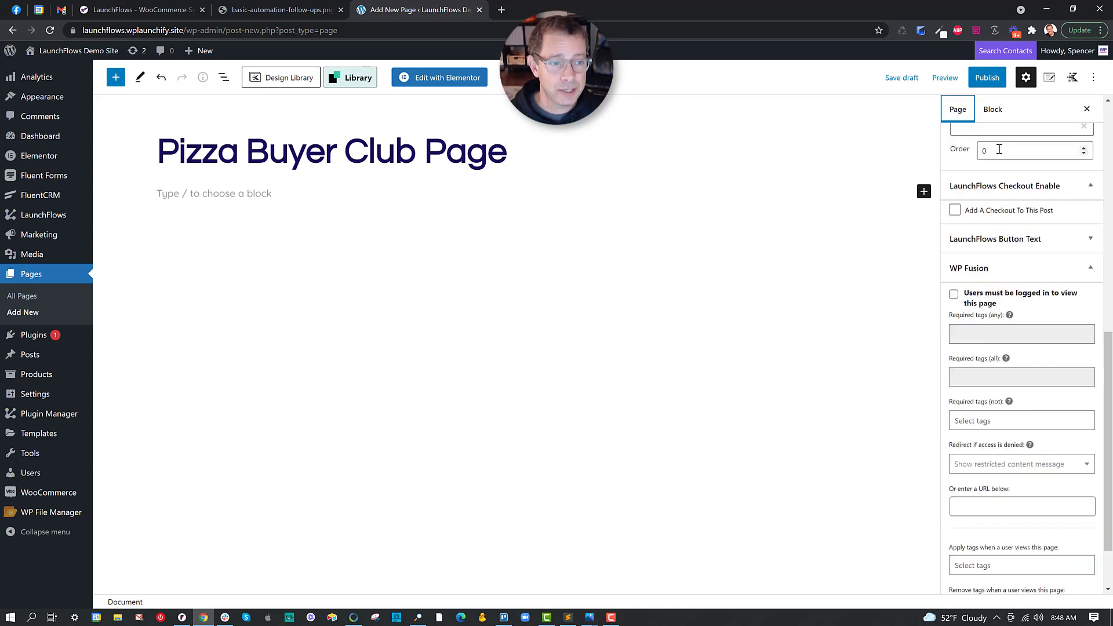
pyautogui.scroll(-1, 999, 150)
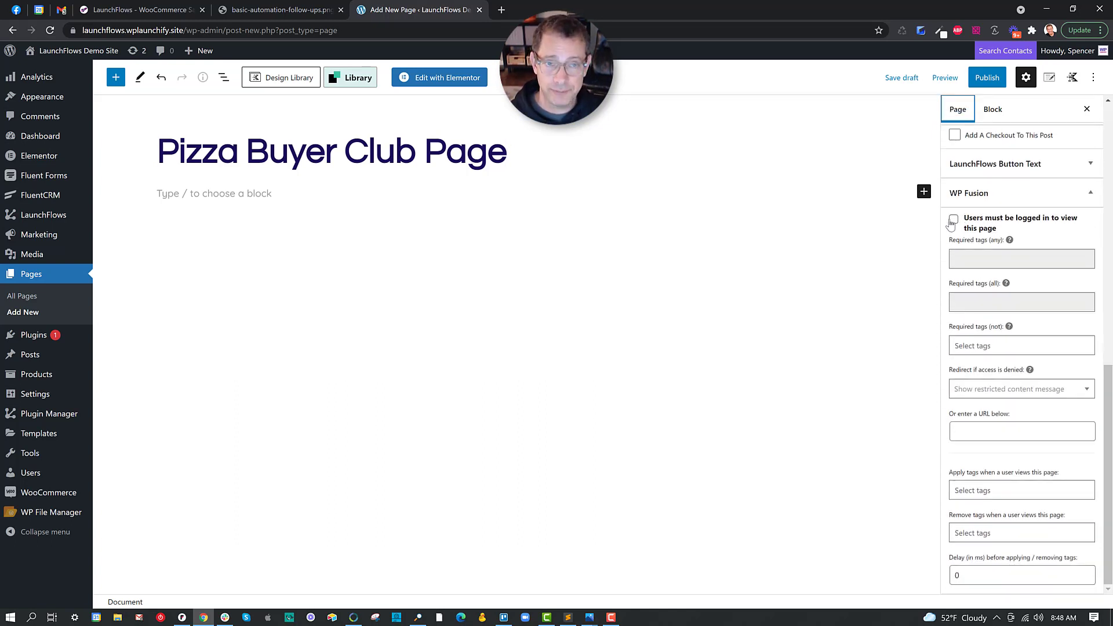
pyautogui.click(955, 220)
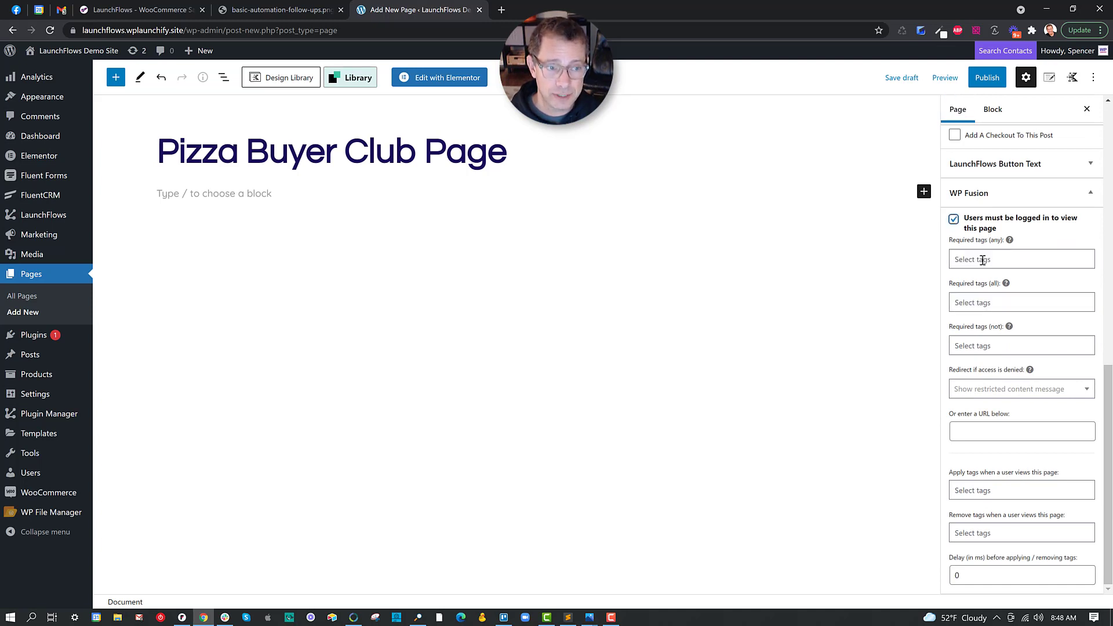
pyautogui.click(984, 258)
pyautogui.click(983, 277)
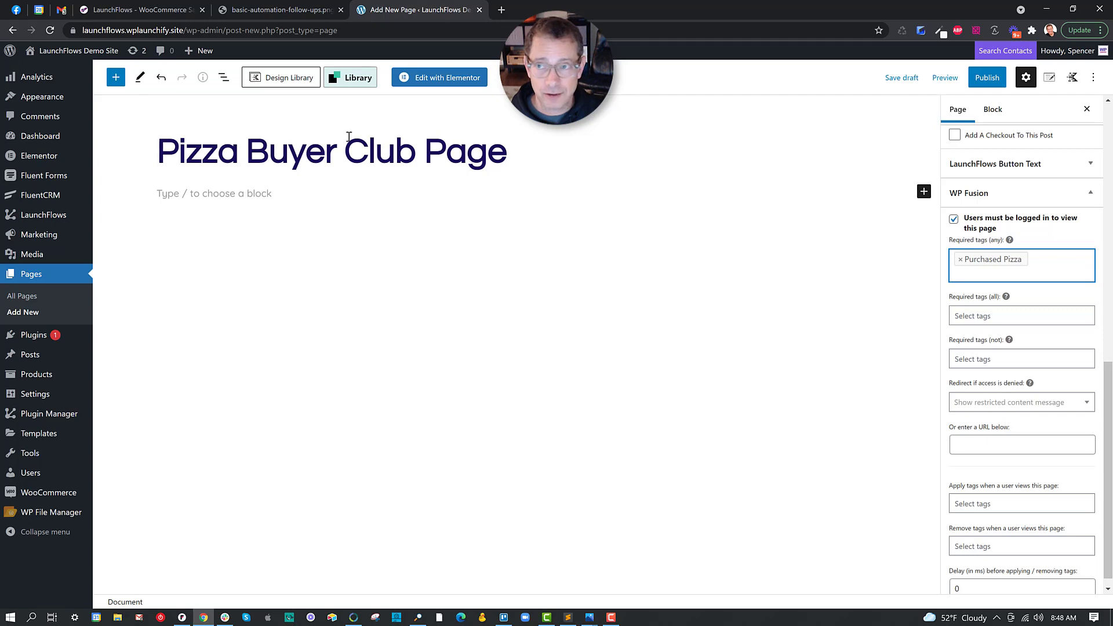
pyautogui.click(266, 10)
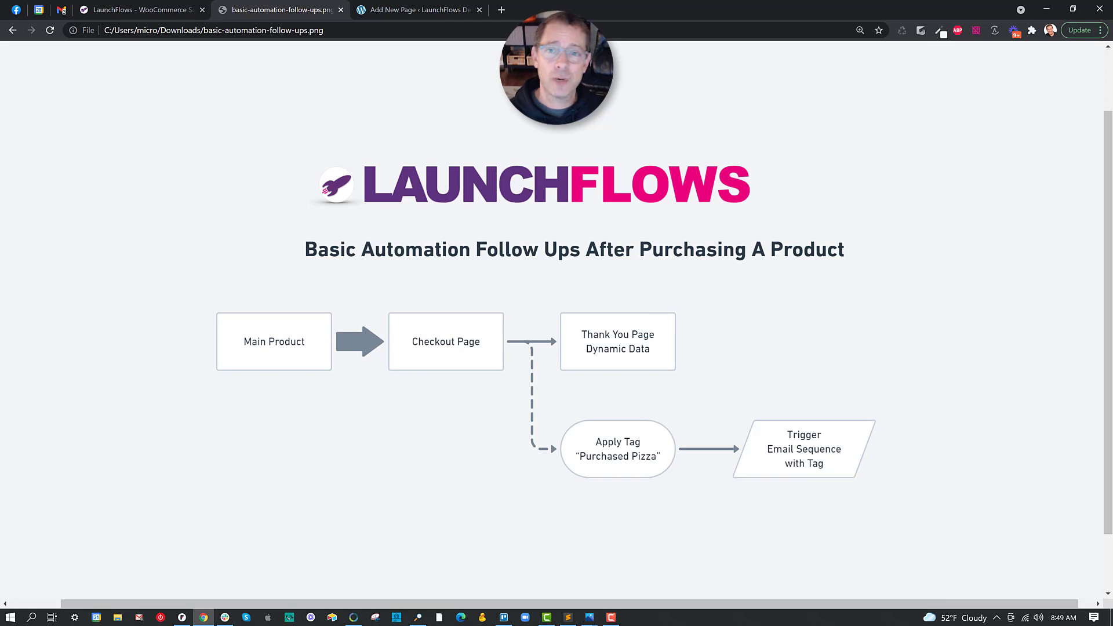
# Step: Load wplaunchify.com in a new browser tab
pyautogui.click(502, 10)
pyautogui.write('wplaunchify.com')
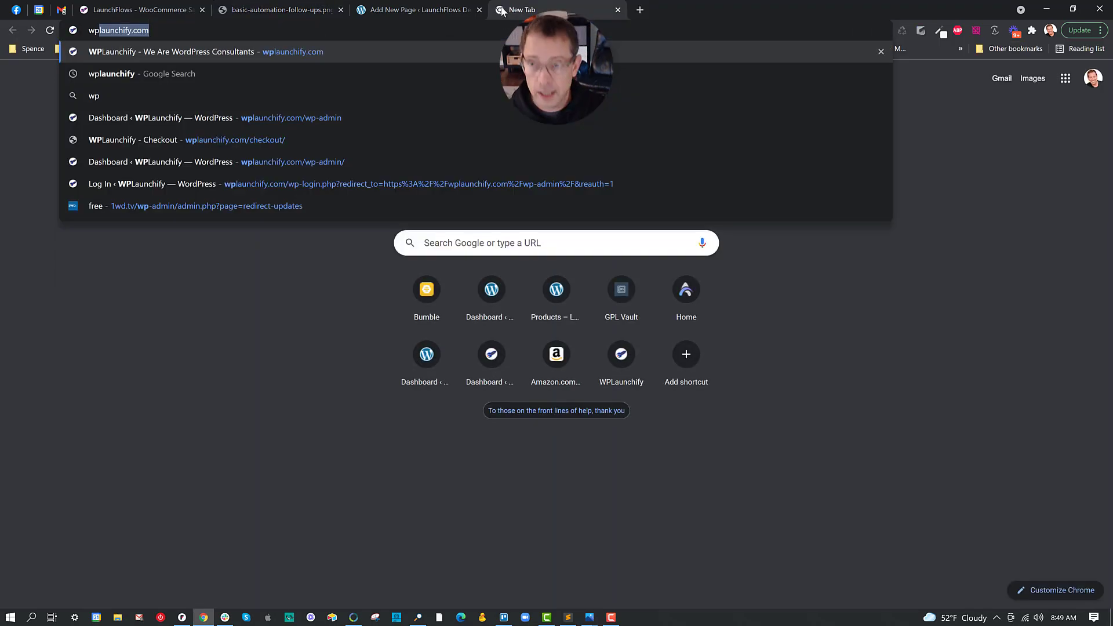
pyautogui.press('Return')
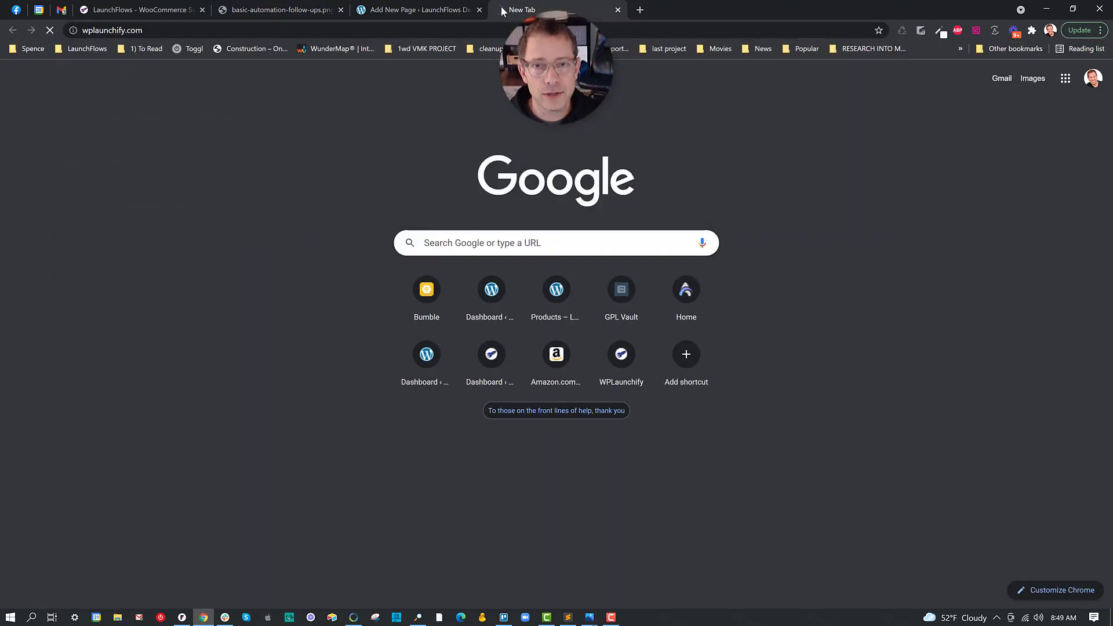